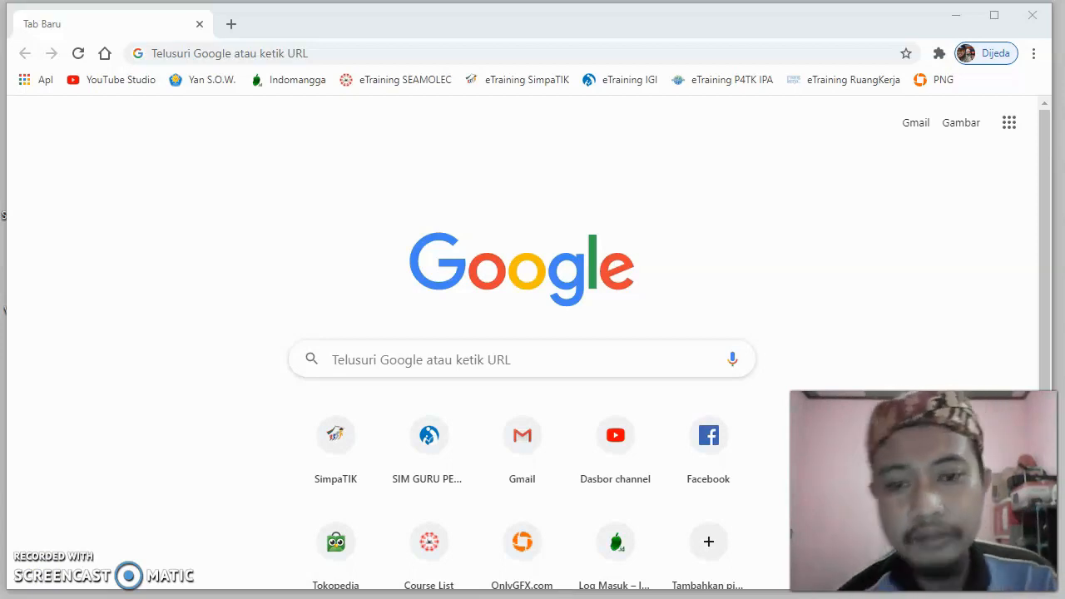
- Search Google for "google drive" and open the My Drive sign-in result
click(376, 361)
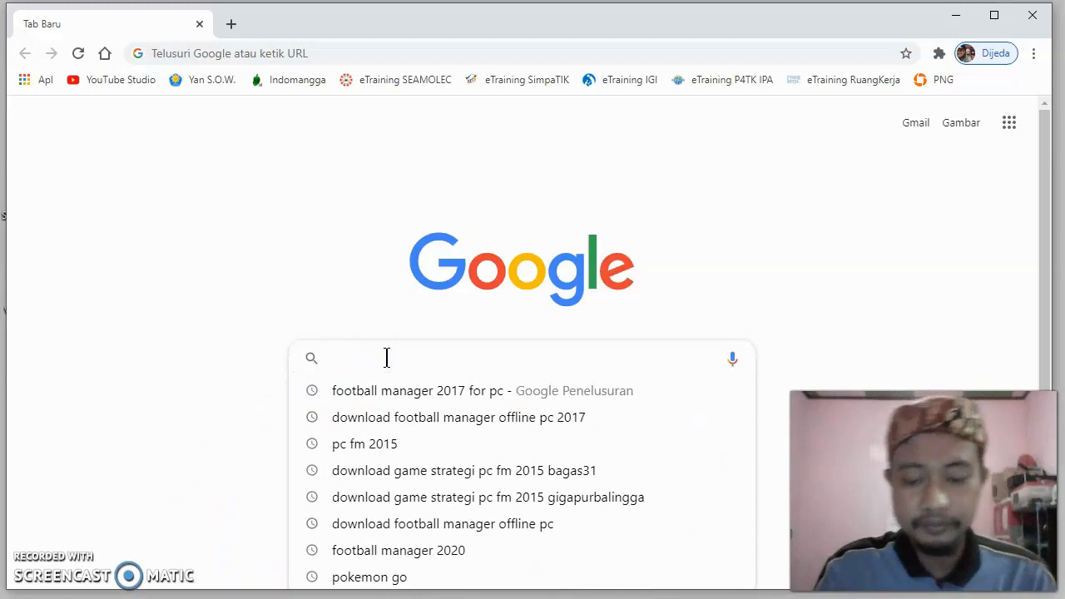
text(goog)
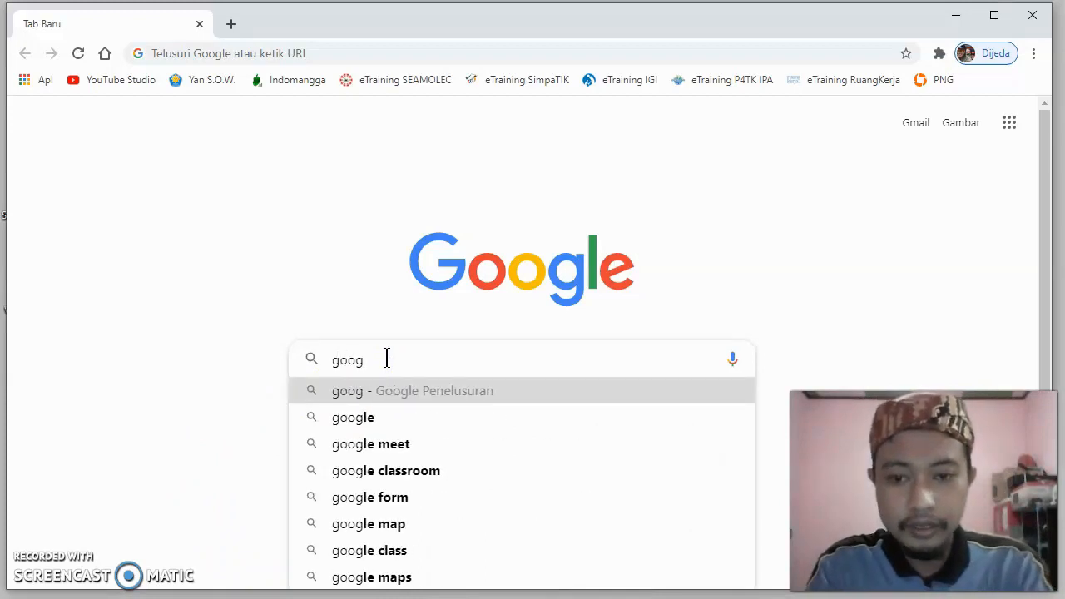
text(l)
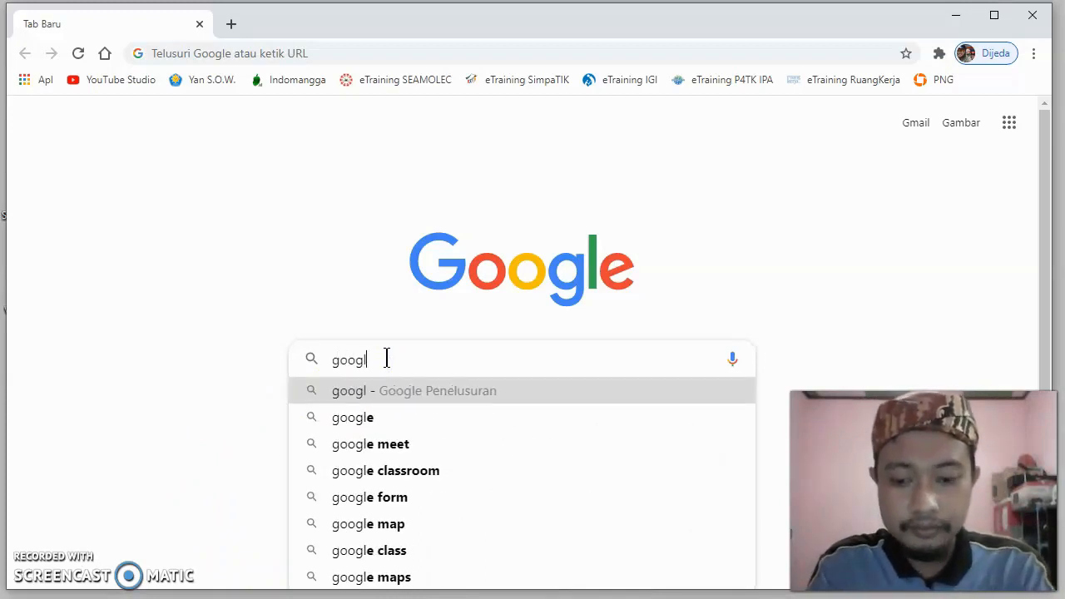
text(e drive)
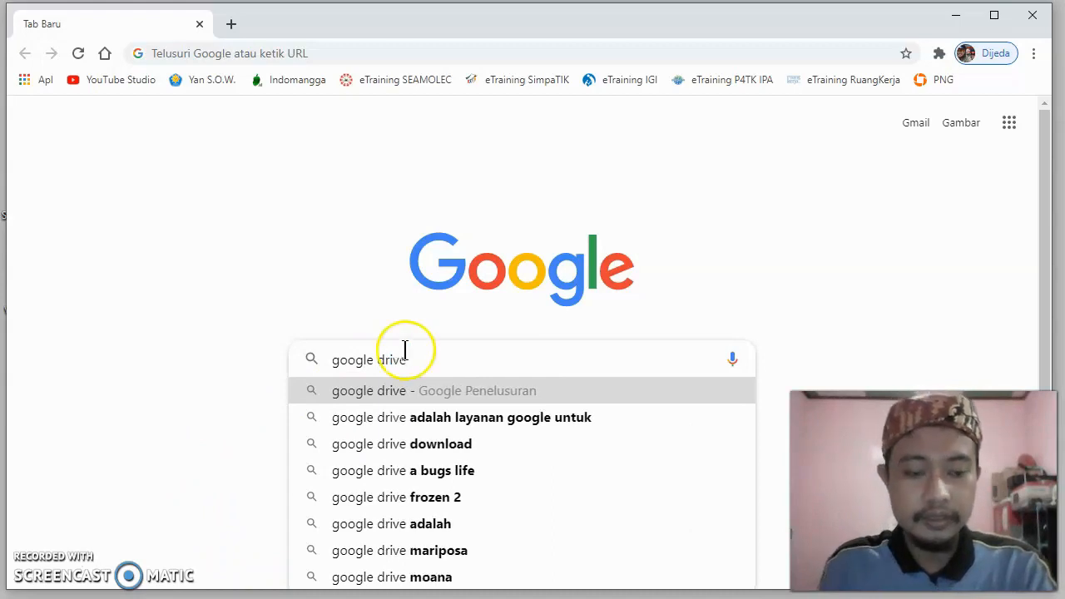
key(Return)
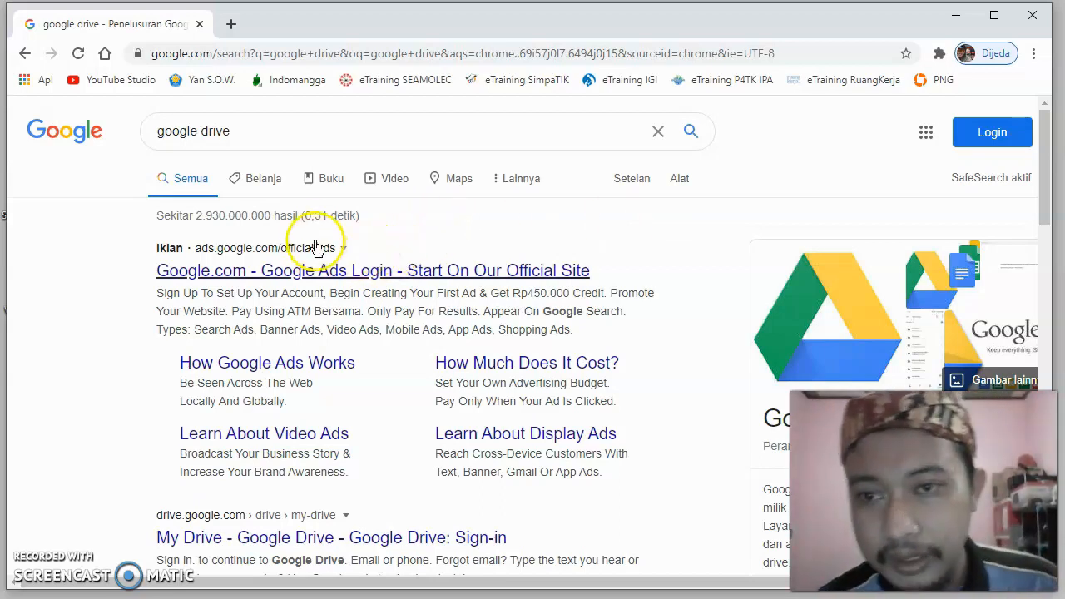
scroll(419, 208, down, 2)
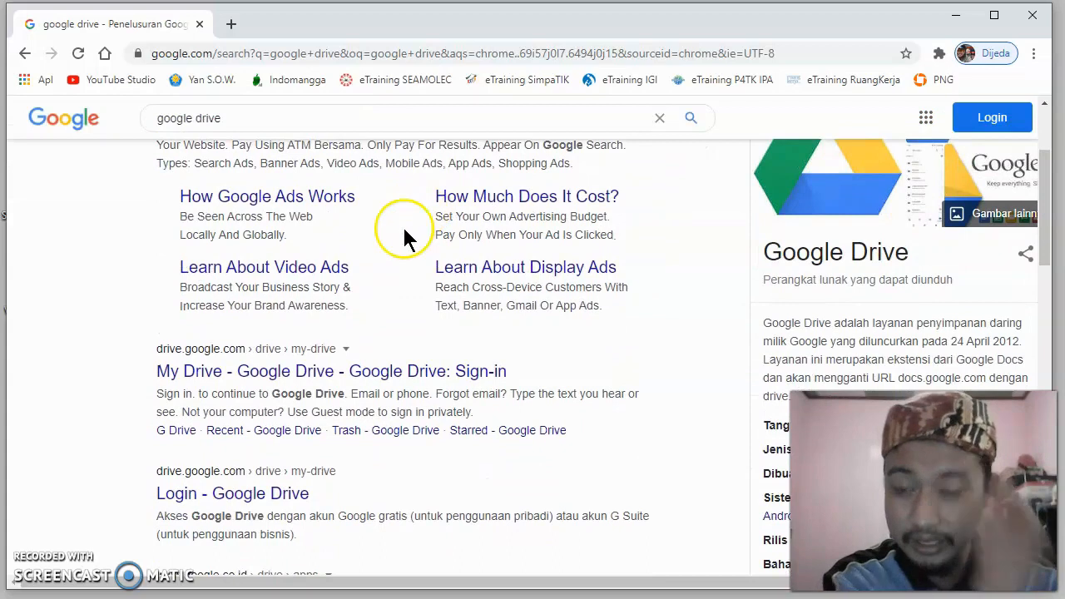
click(233, 382)
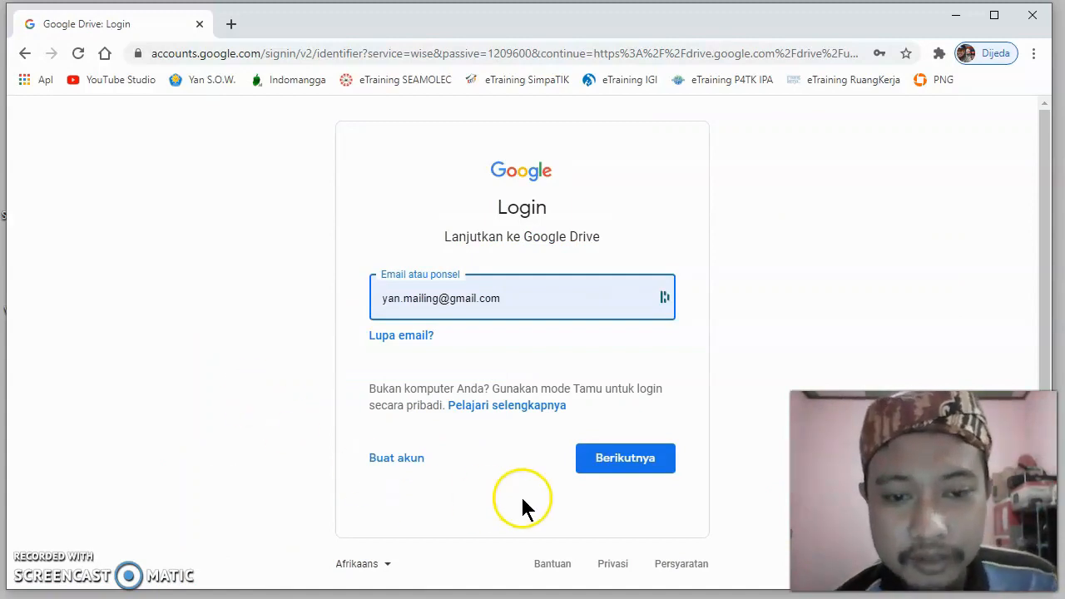
- Sign in to Google Drive with the prefilled account email and the account password
click(615, 468)
click(615, 462)
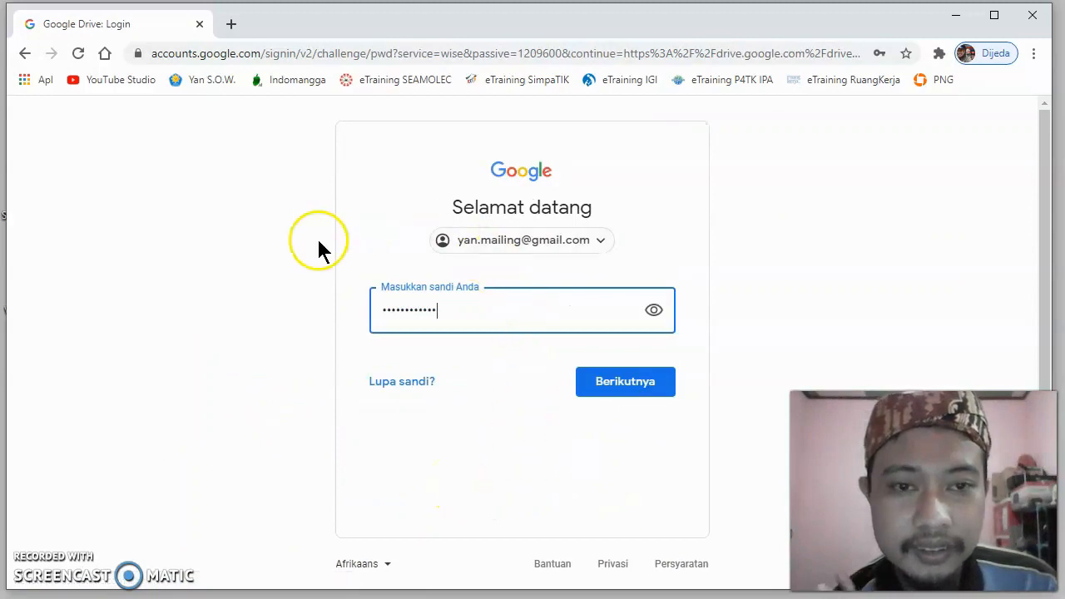
click(630, 391)
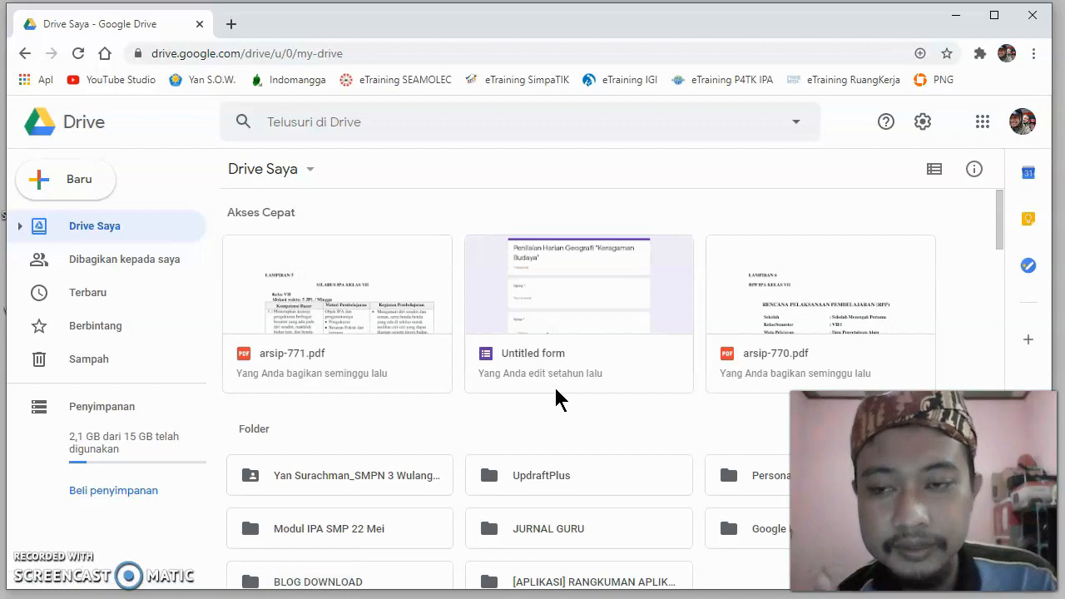
- Create a new blank Google Form (Formulir kosong) in Drive Saya
click(480, 413)
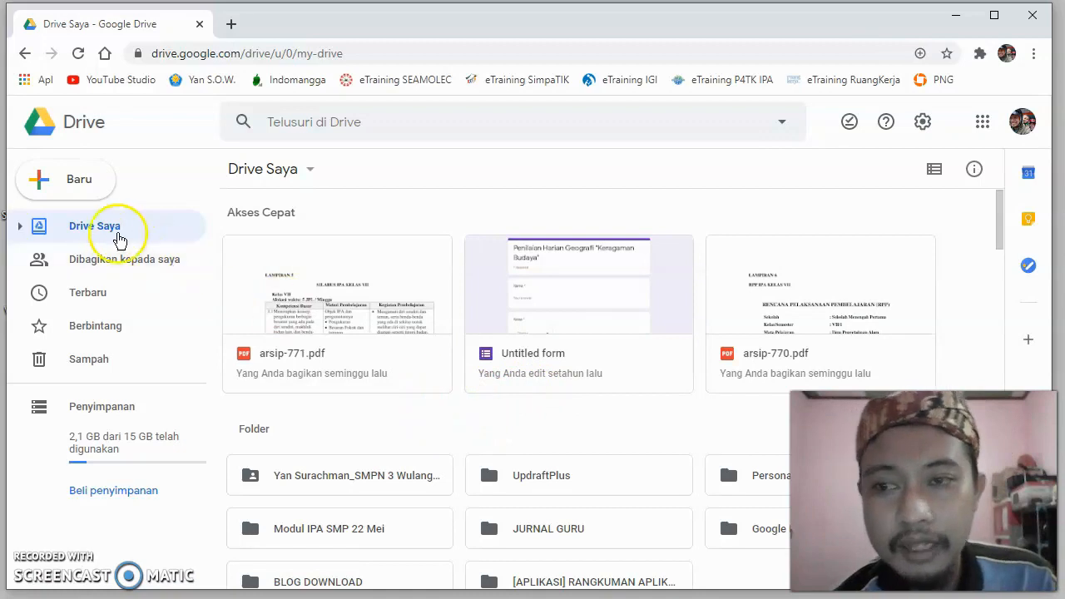
click(44, 185)
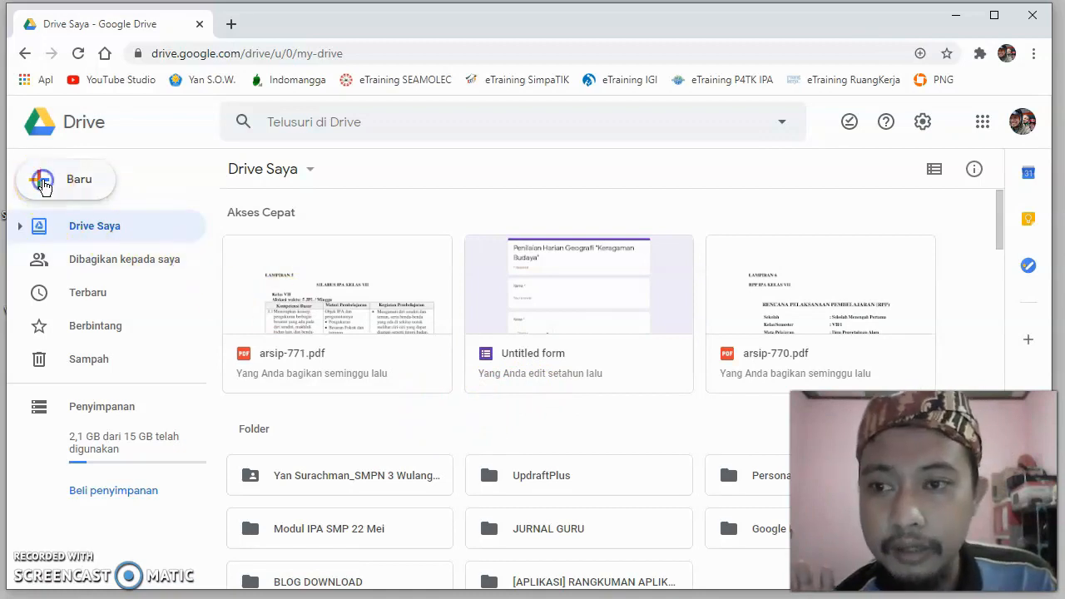
click(46, 183)
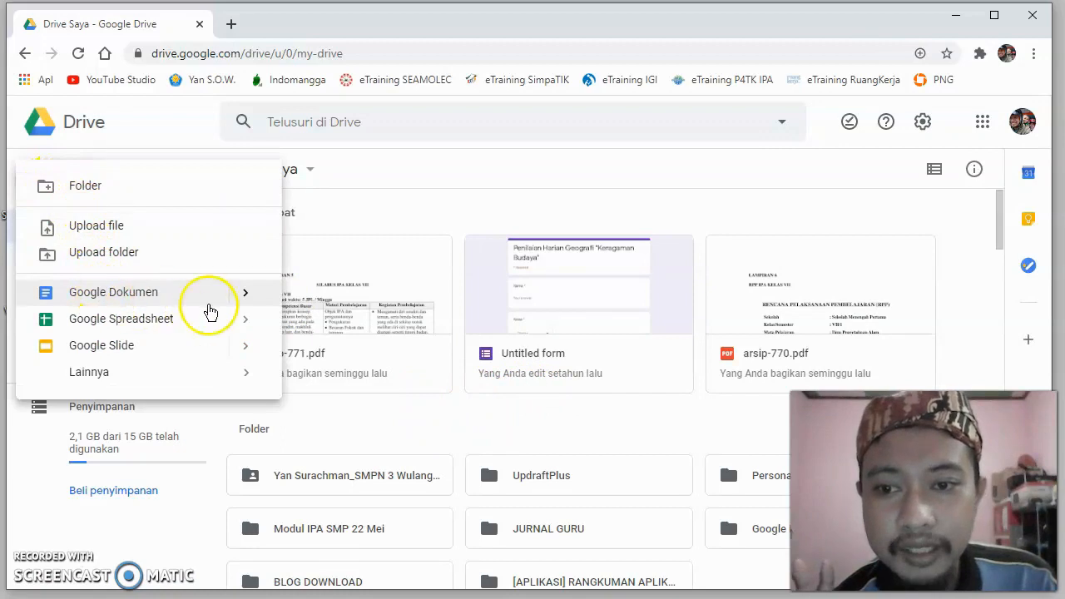
mouse_move(243, 304)
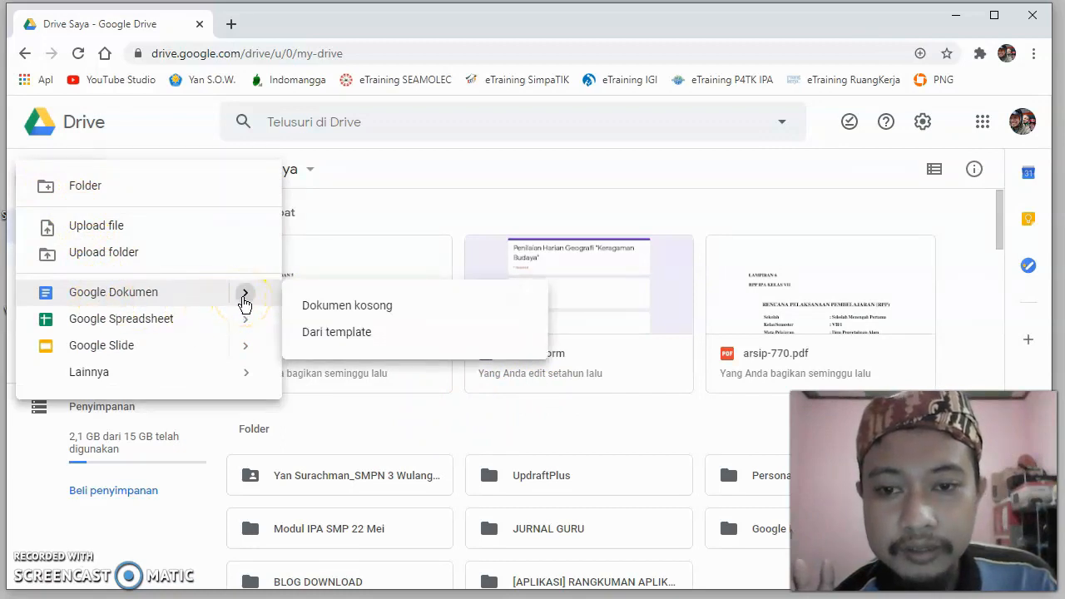
click(246, 381)
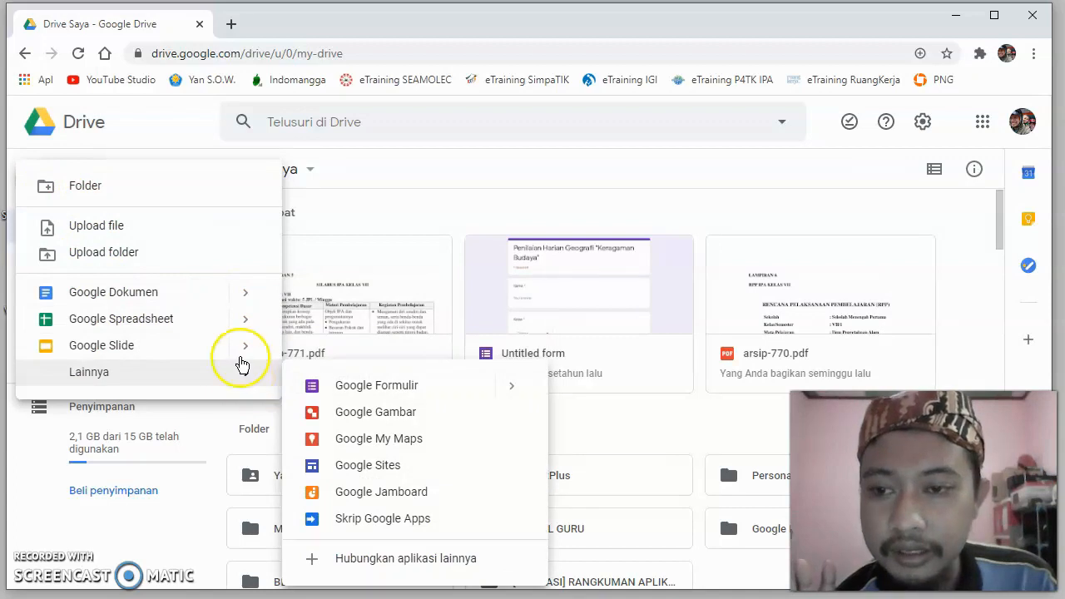
click(240, 325)
mouse_move(238, 371)
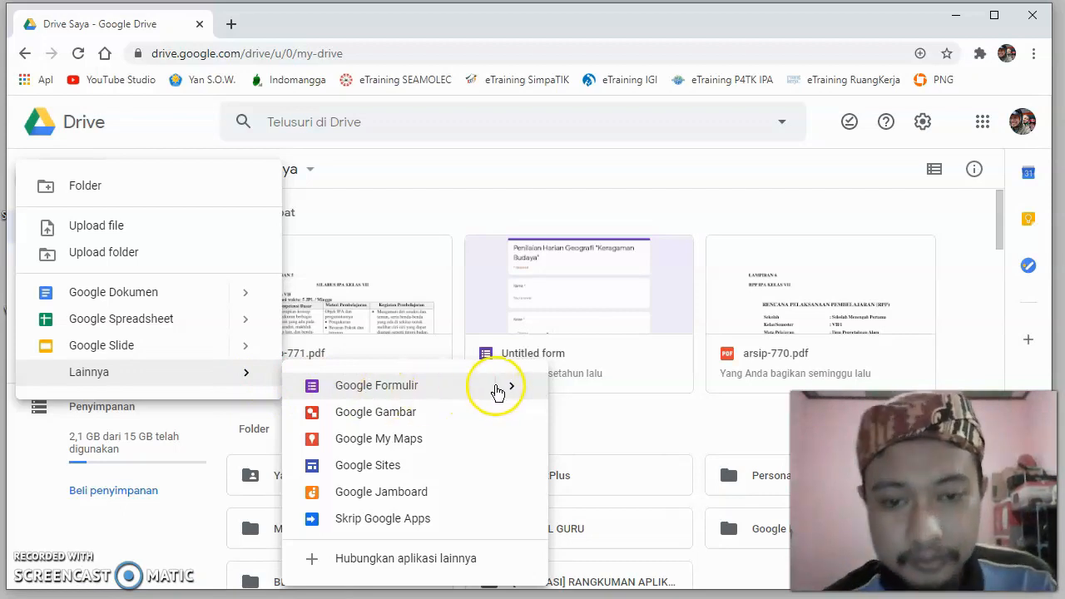
click(512, 393)
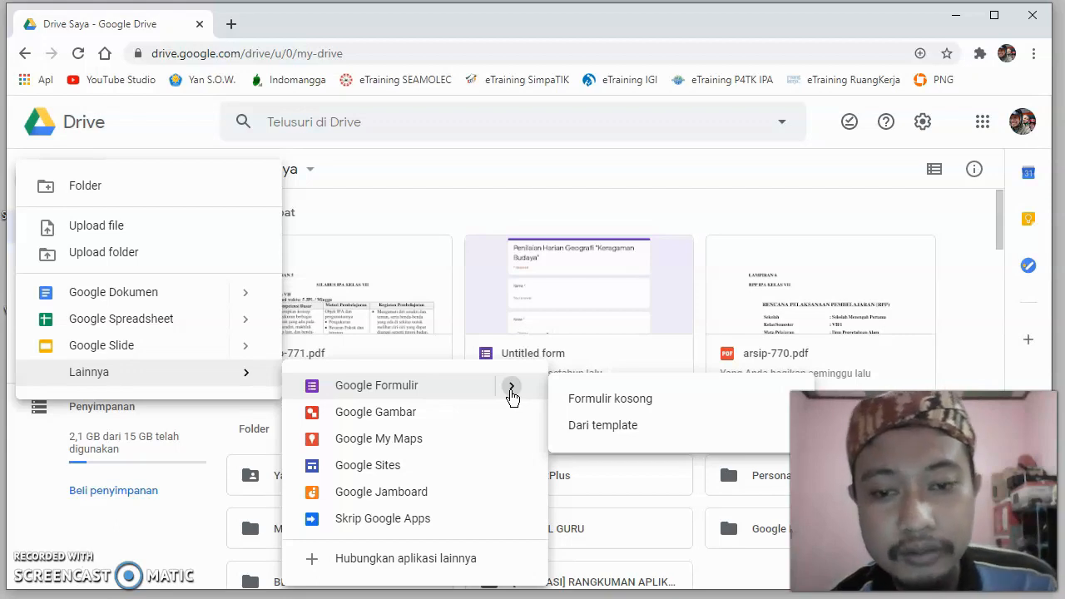
click(606, 408)
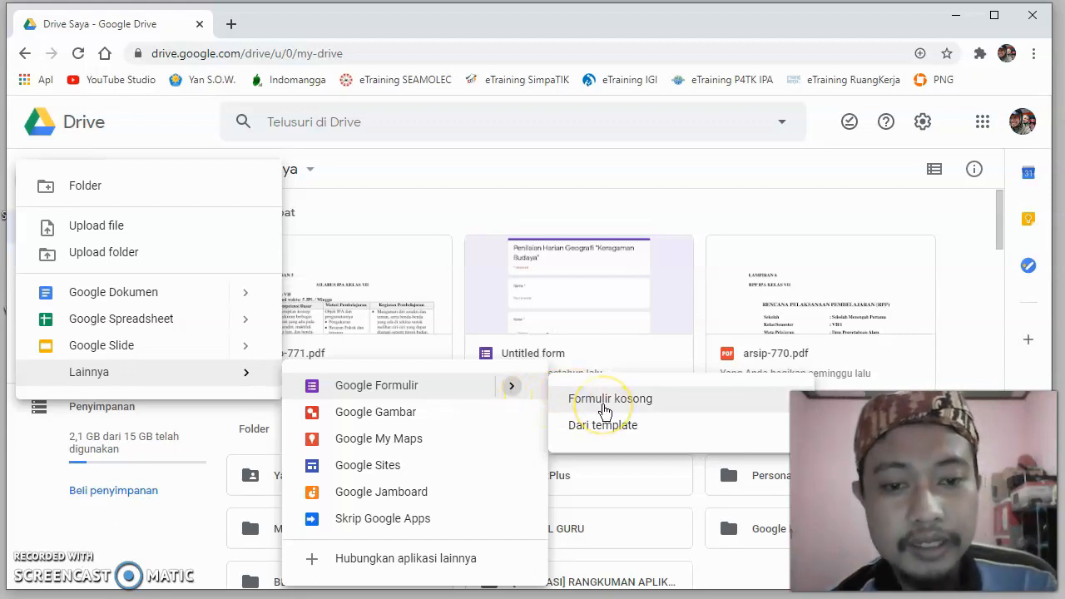
click(606, 408)
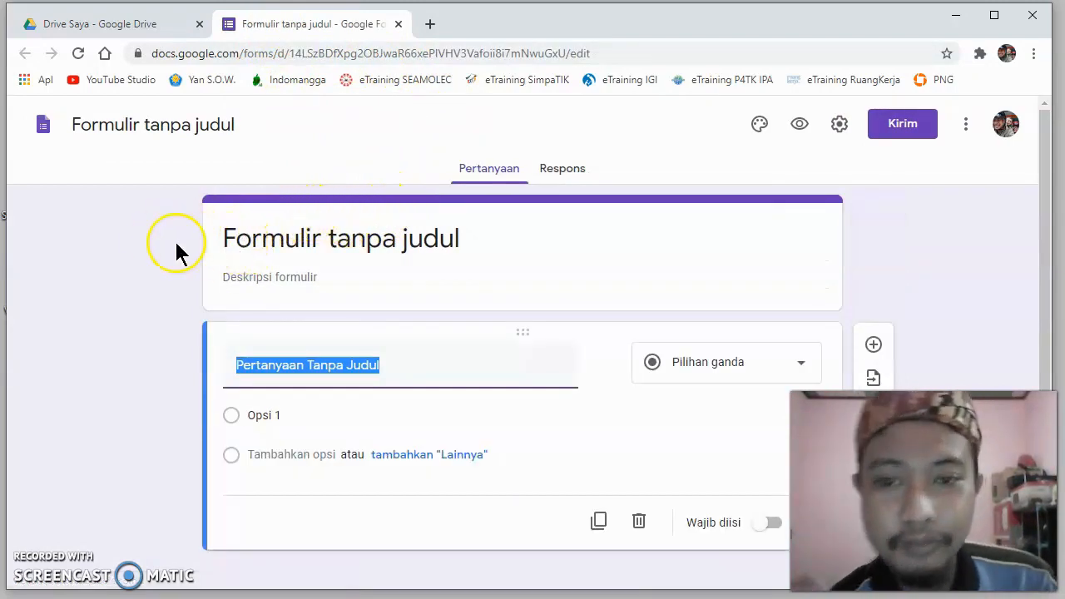
- Rename the untitled form as "Soal Ulangan Harian"
scroll(160, 236, down, 1)
scroll(160, 237, up, 1)
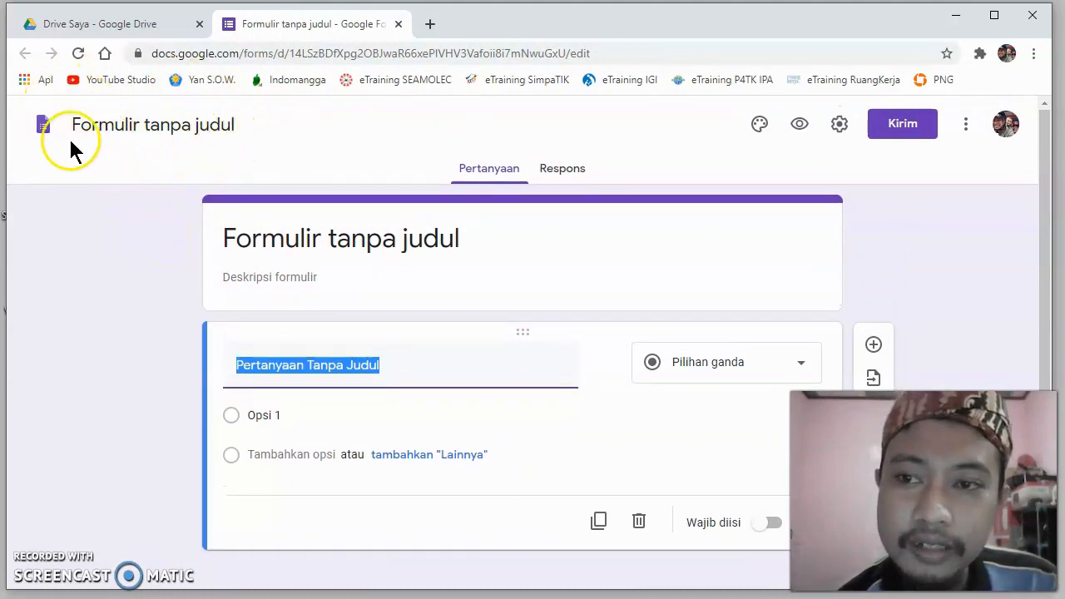
click(241, 128)
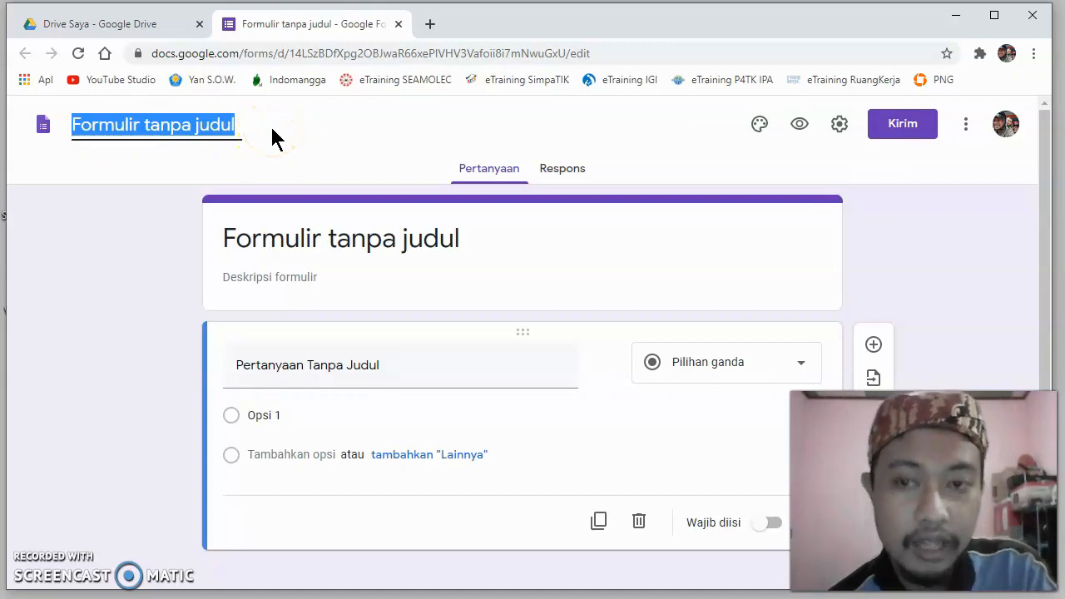
text(Sia)
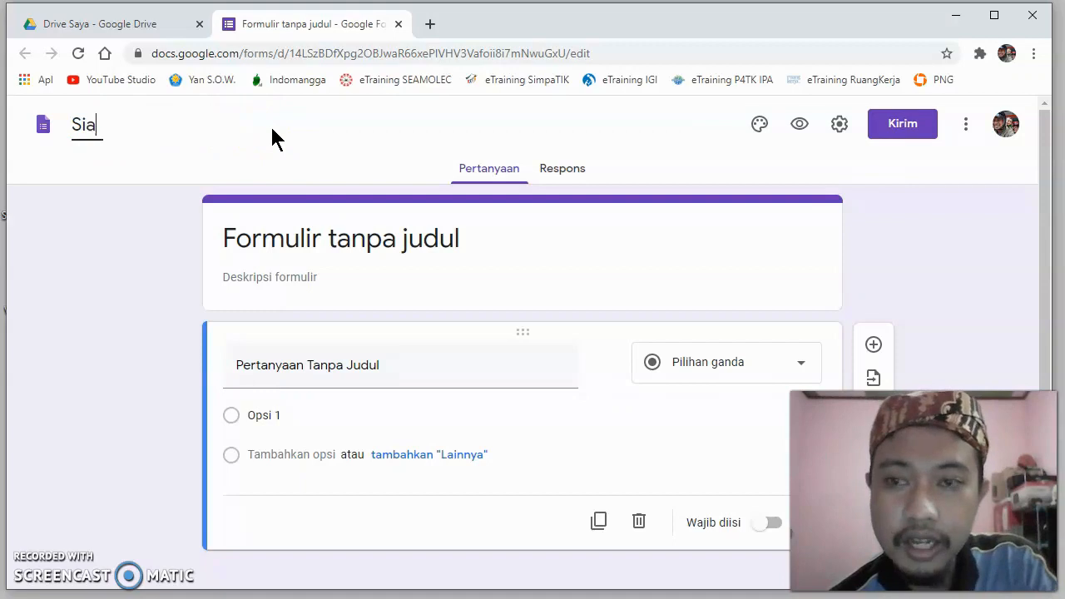
key(BackSpace)
key(BackSpace)
text(ol)
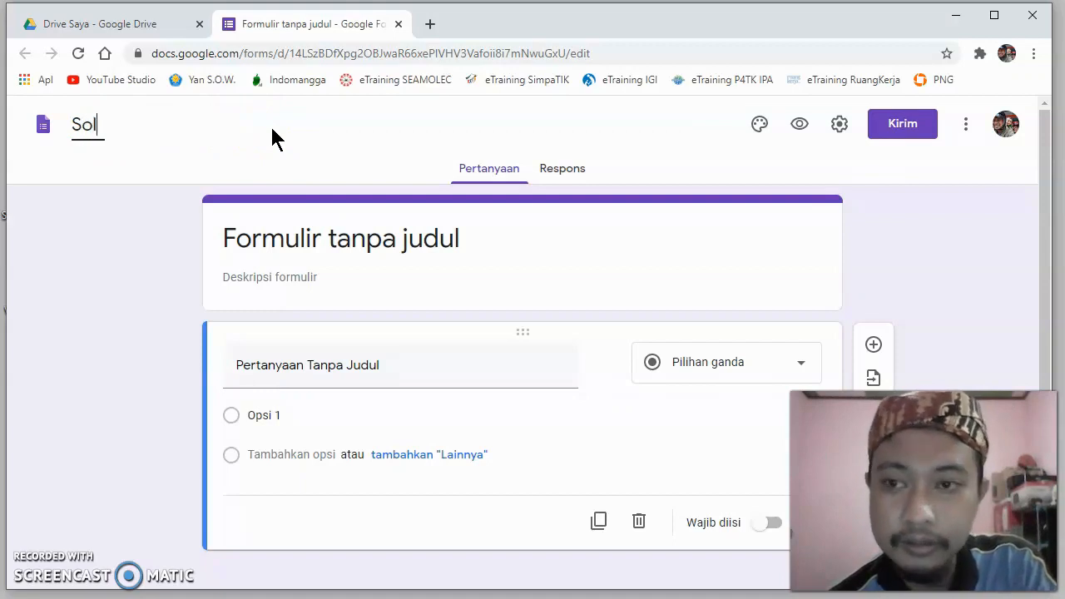
key(BackSpace)
text(al U)
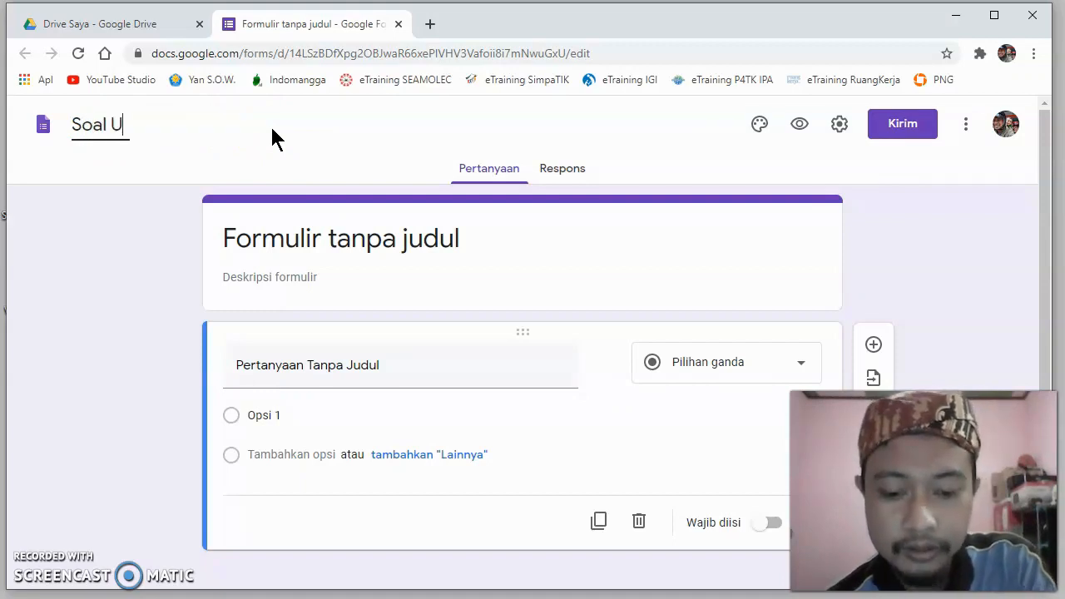
text(langan )
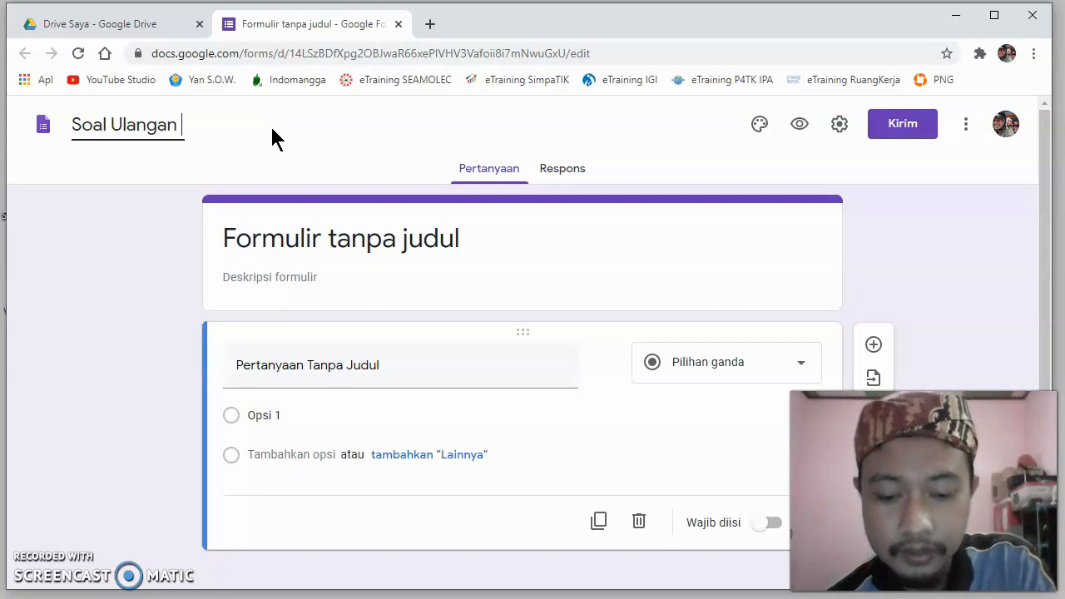
text(harian)
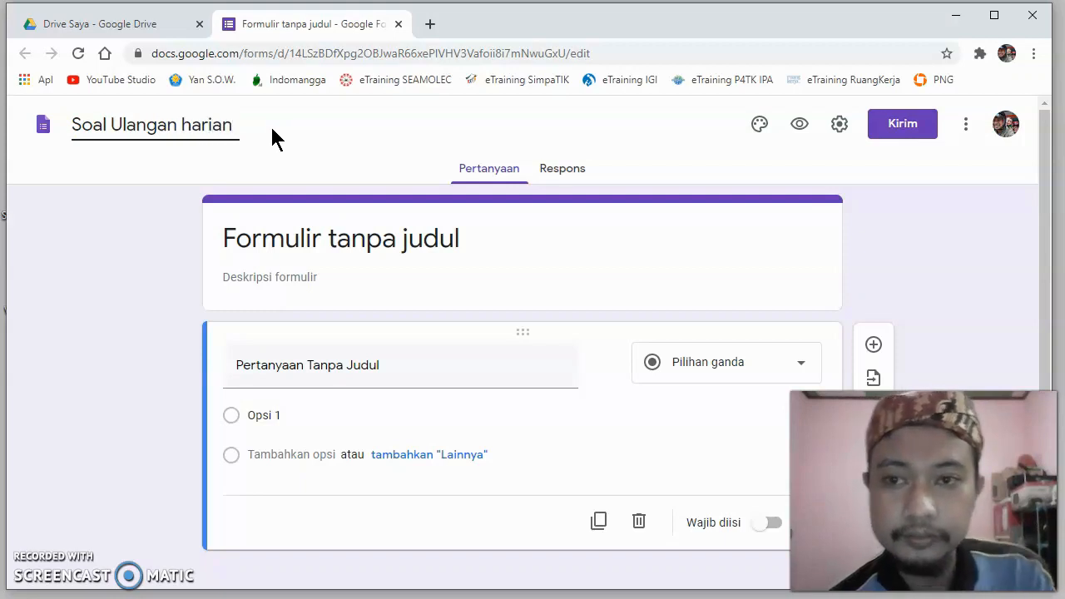
key(BackSpace)
key(BackSpace)
key(BackSpace)
key(BackSpace)
key(BackSpace)
key(BackSpace)
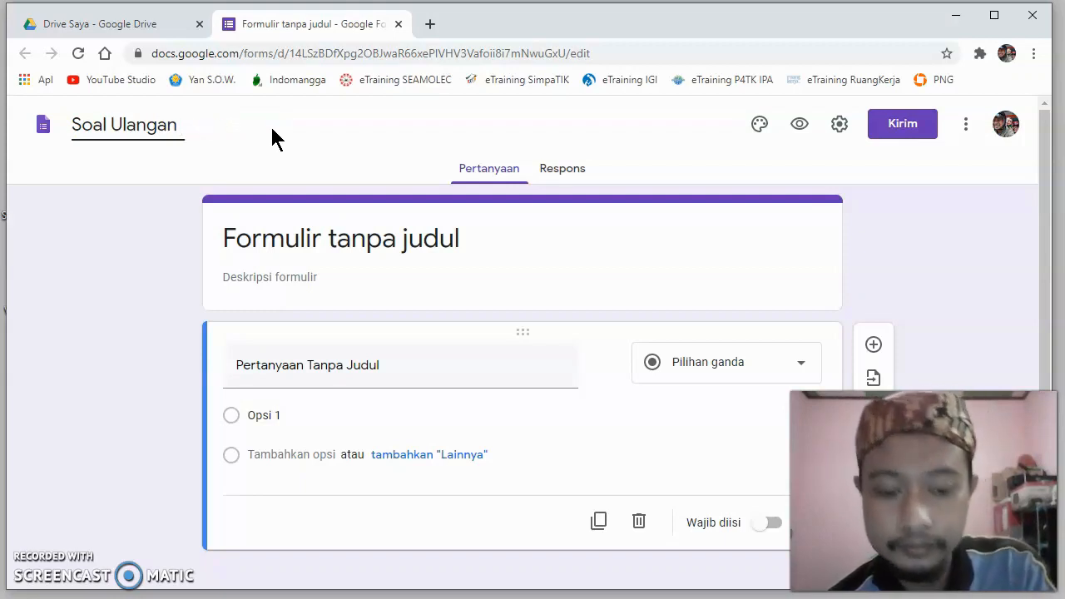
text(Harian)
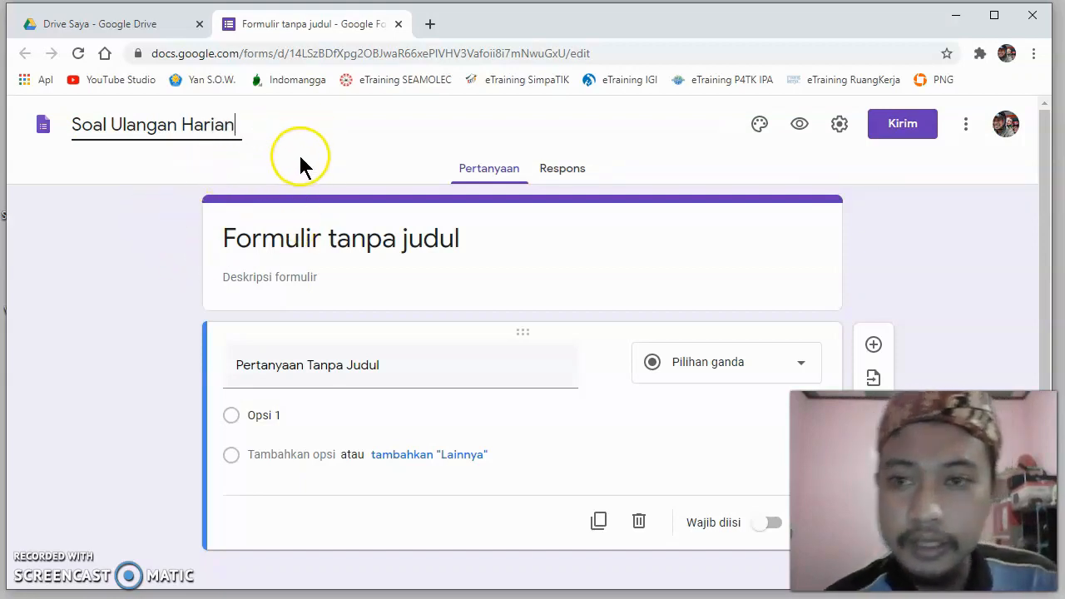
click(300, 158)
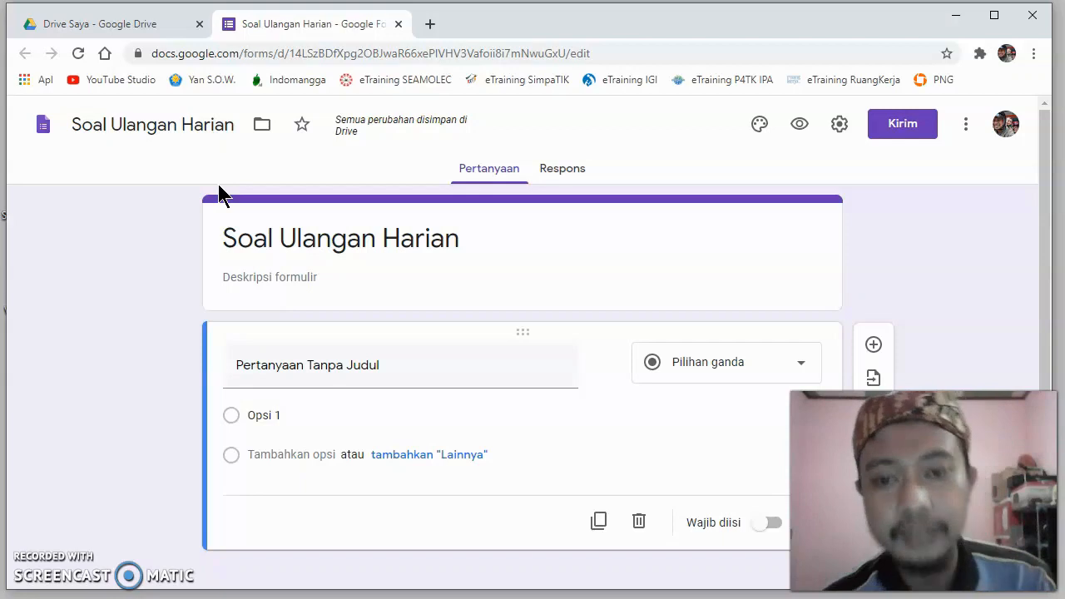
- Enter the form description "Ulangan Harian ke-3 mata pelajaran Ilmu Pengetahuan Alam" beneath the form title
click(346, 239)
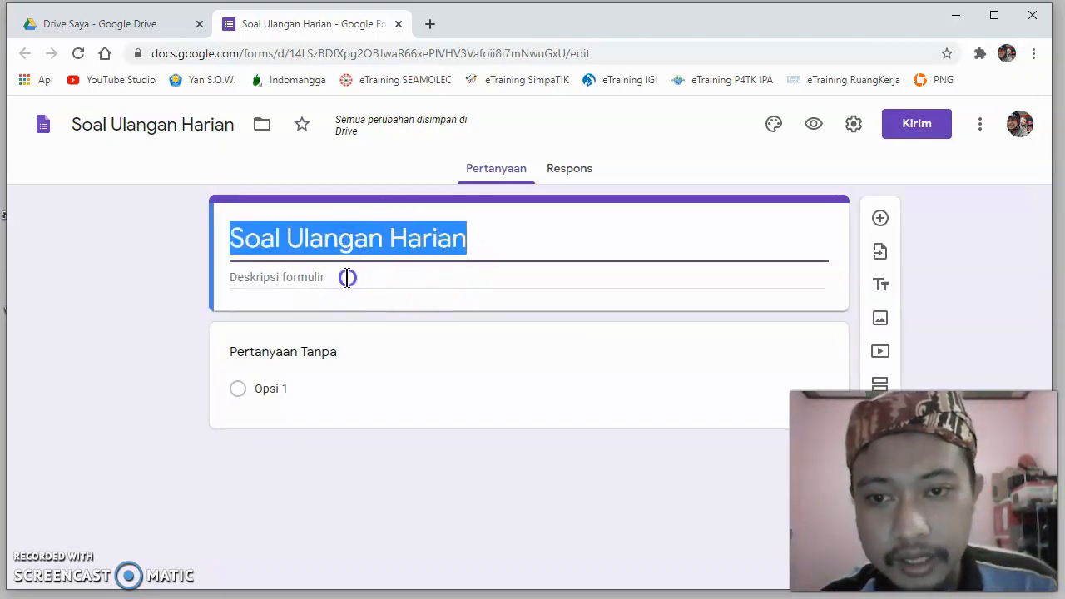
click(347, 277)
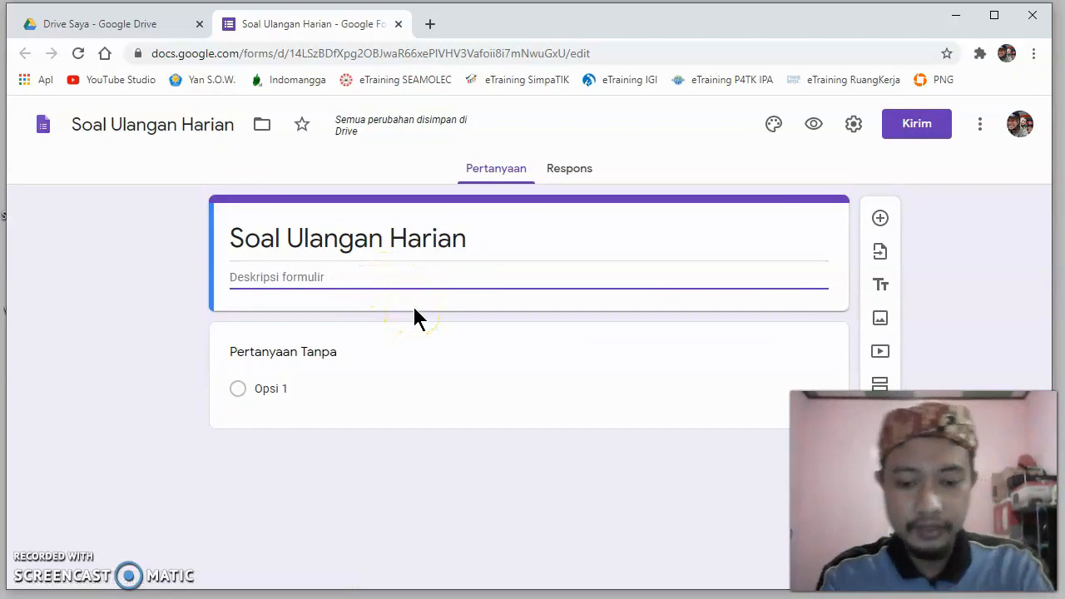
text(Ulan)
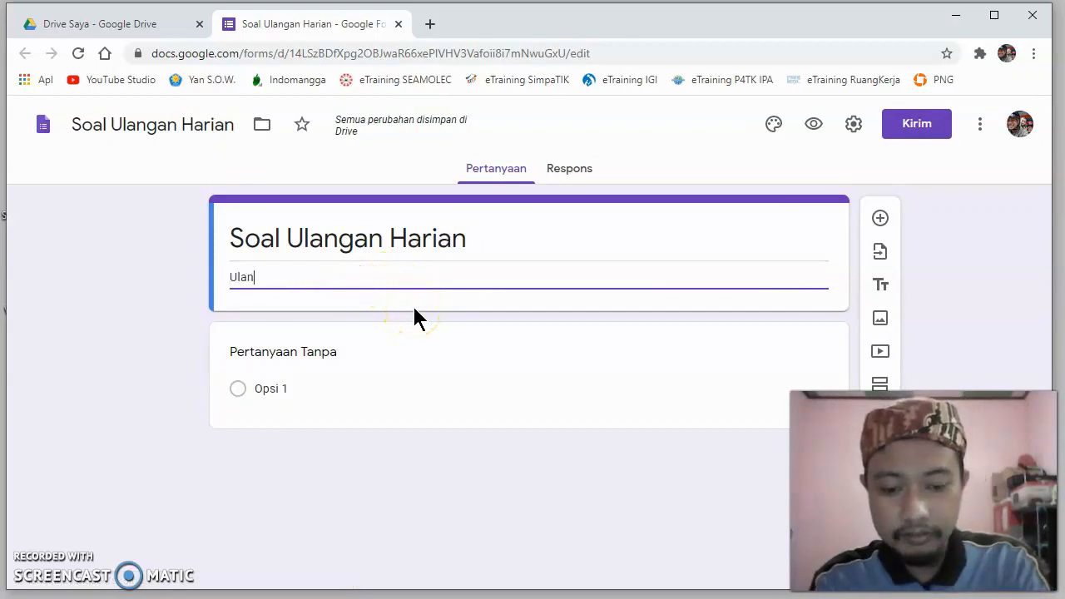
text(gan Har)
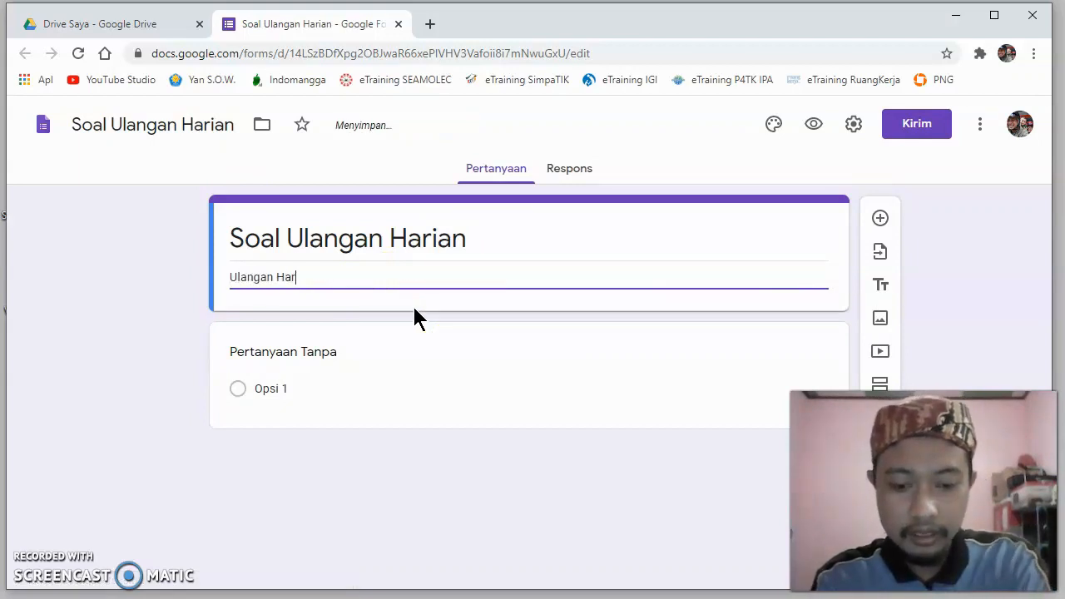
text(ian ke-)
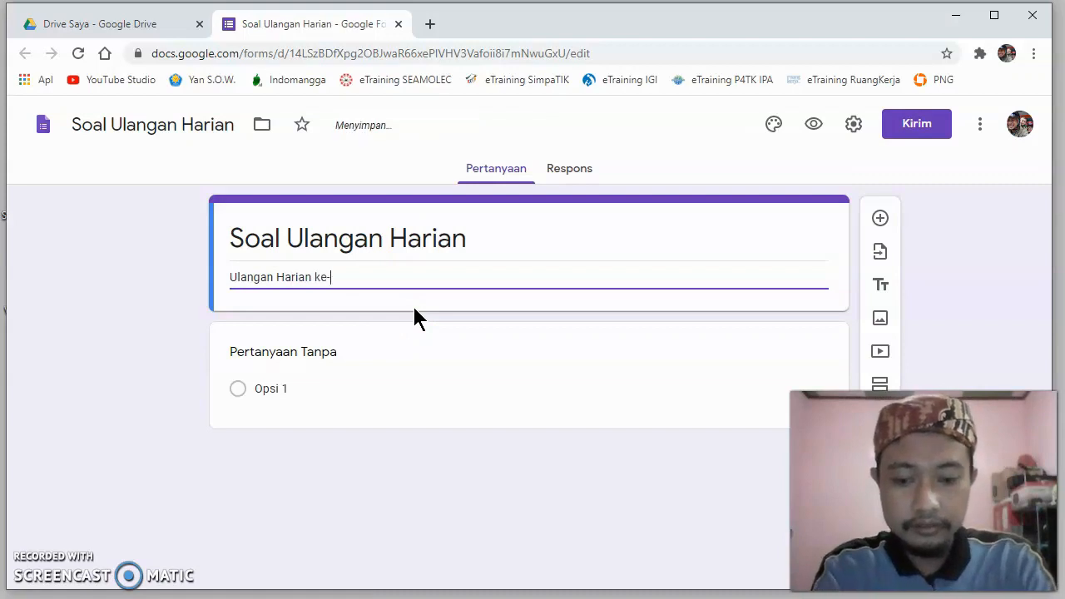
text(3 mata)
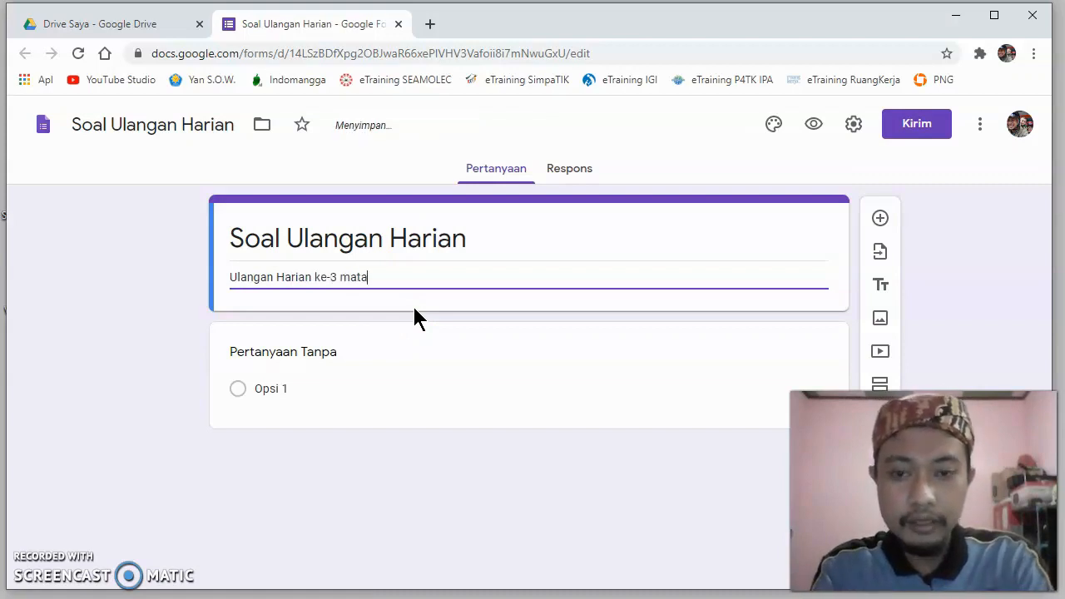
text( pelajar)
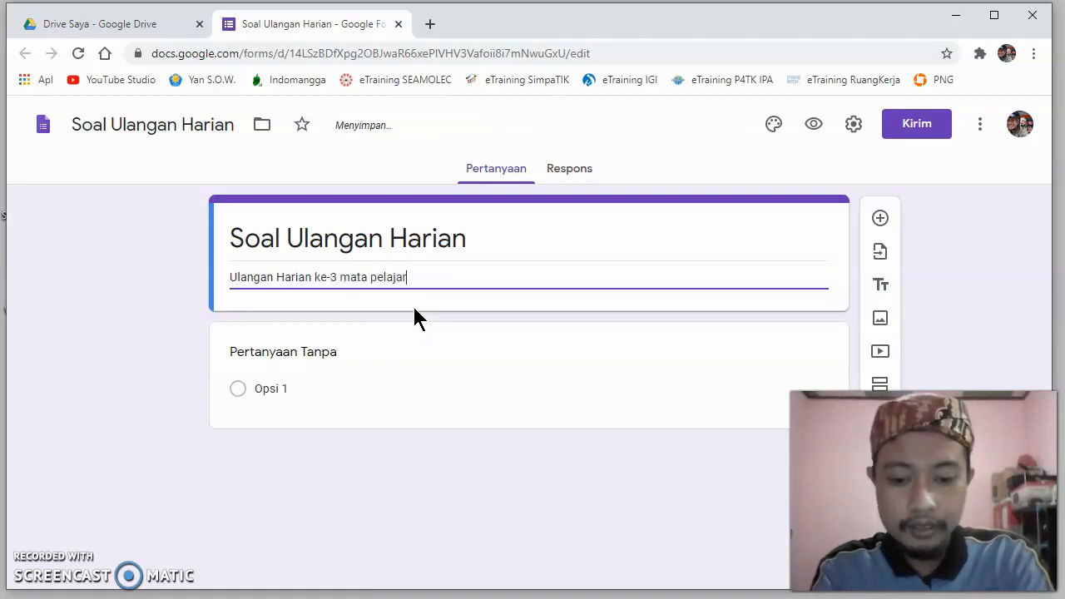
text(an Ilmu)
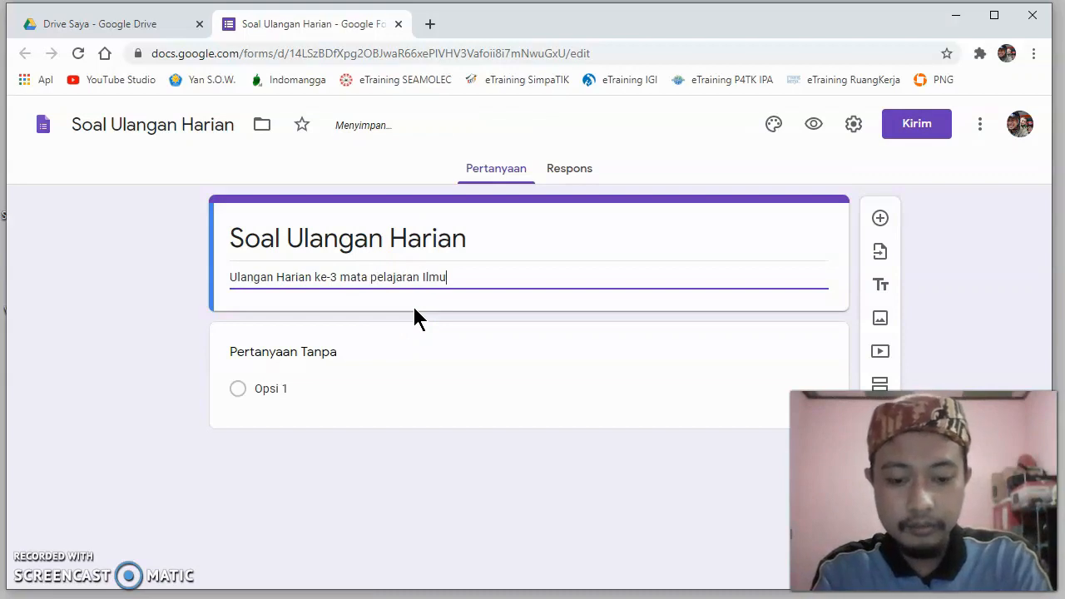
text( Pengetahuna)
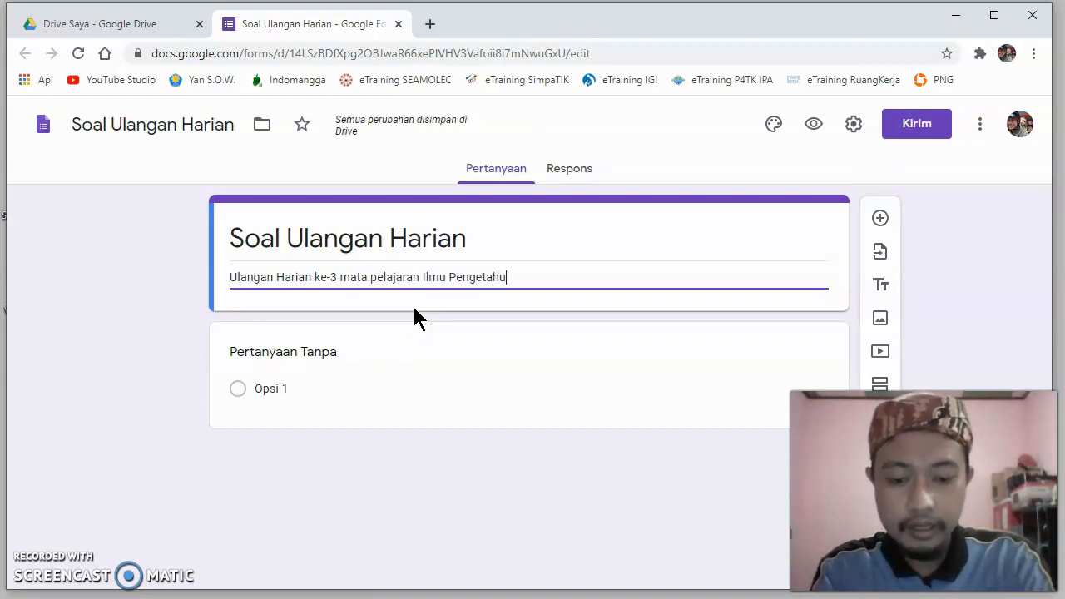
key(BackSpace)
key(BackSpace)
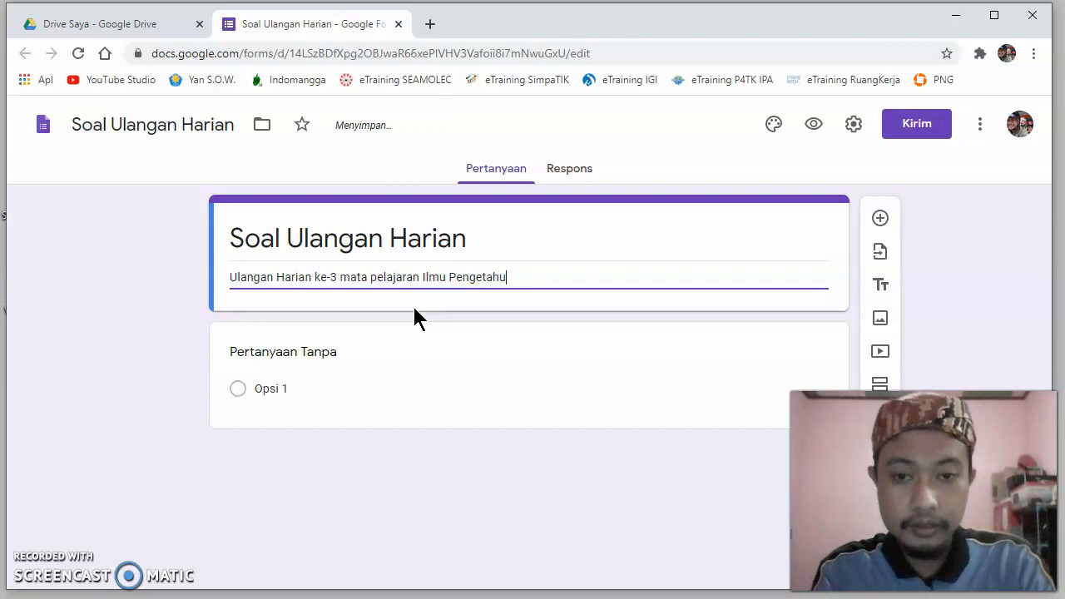
text(an )
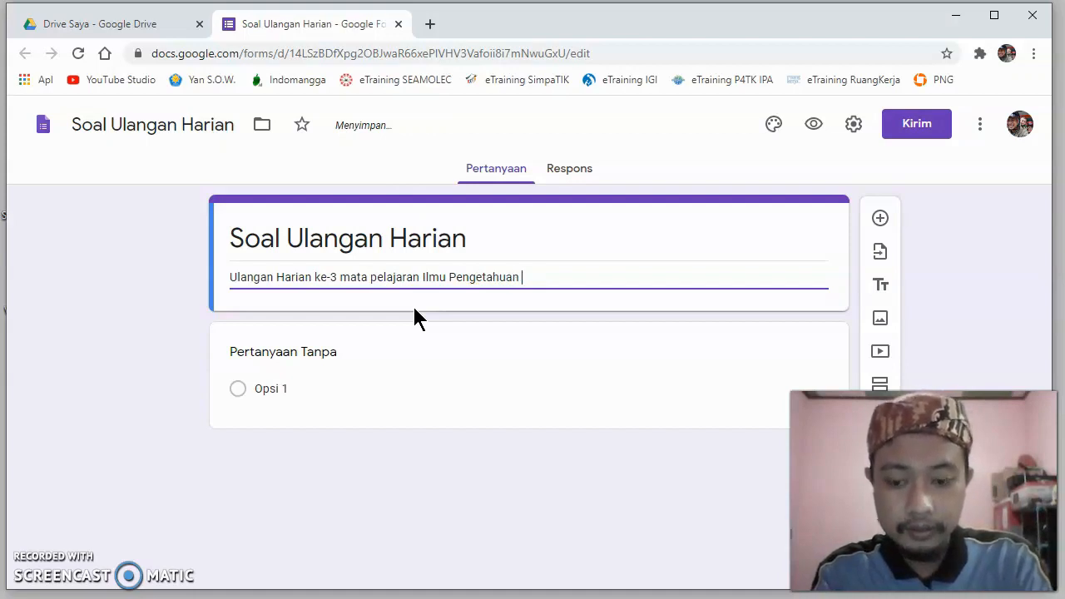
text(Alam)
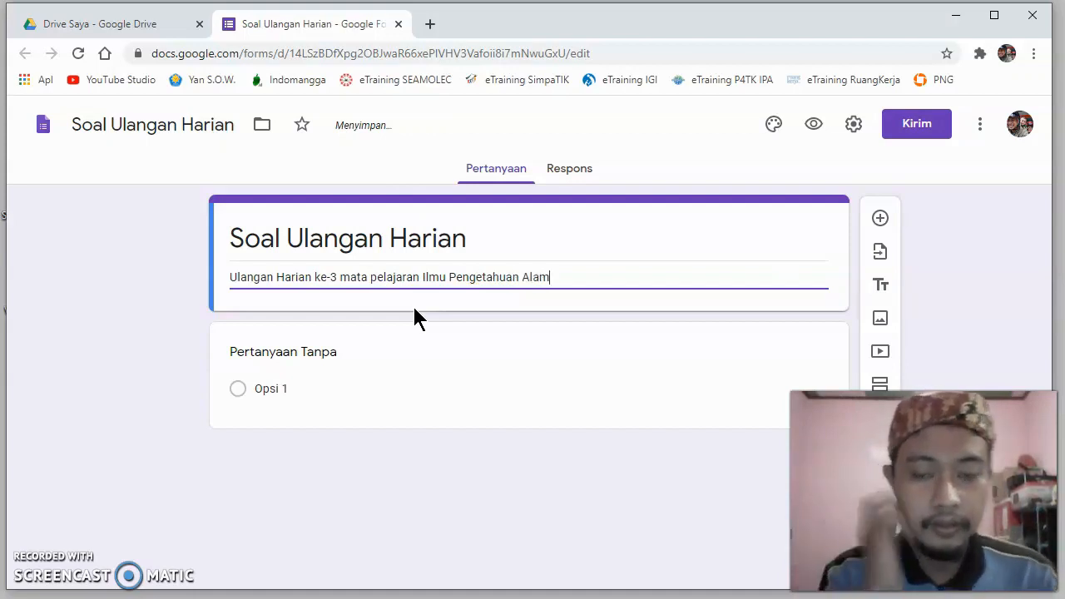
click(152, 303)
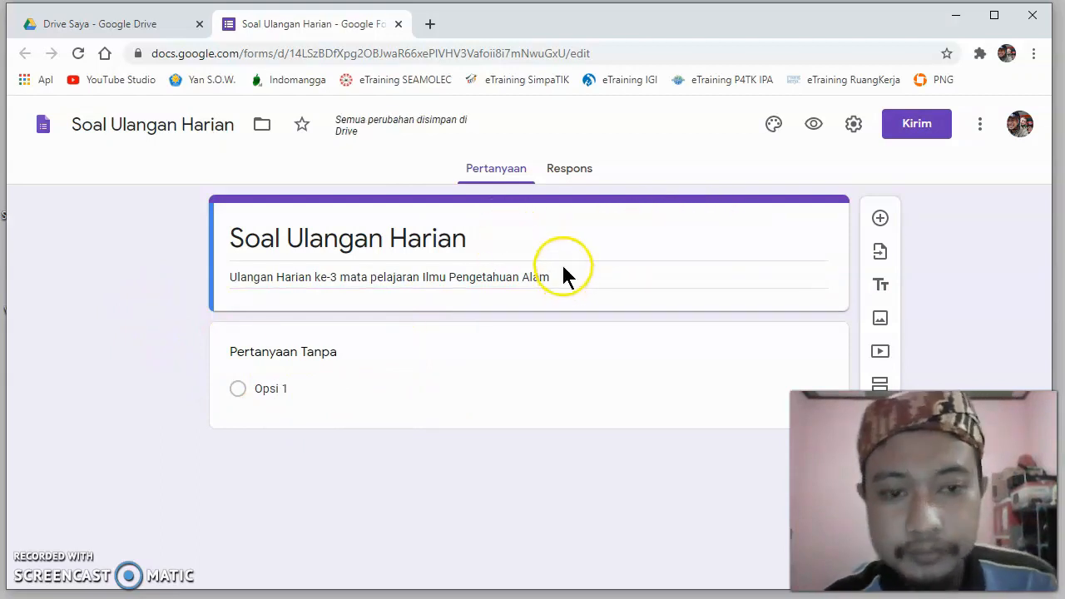
click(152, 324)
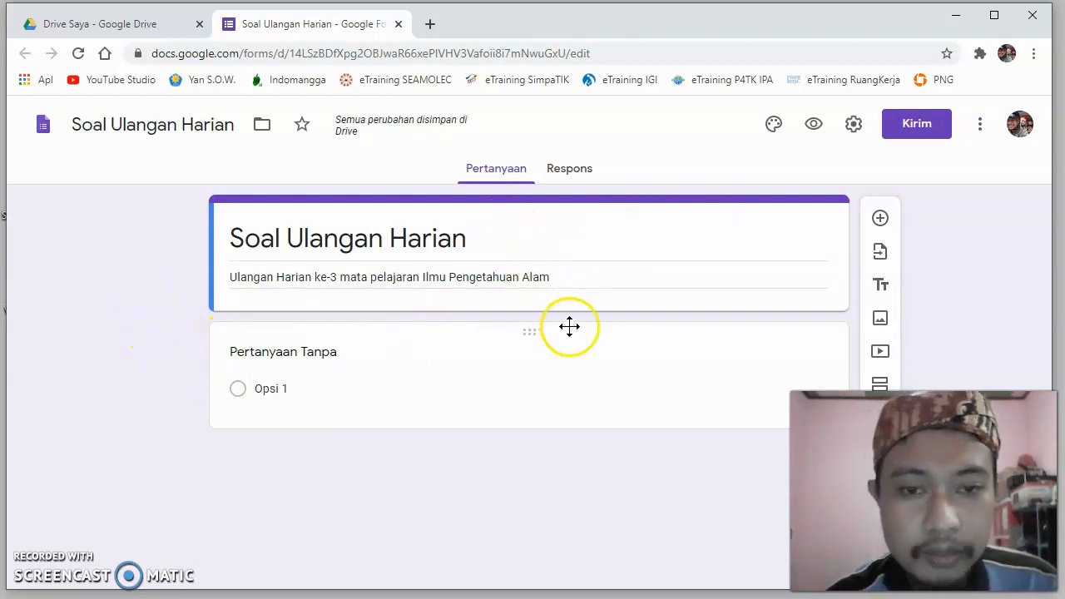
- Change the untitled first question's type to short answer (Jawaban singkat)
click(315, 389)
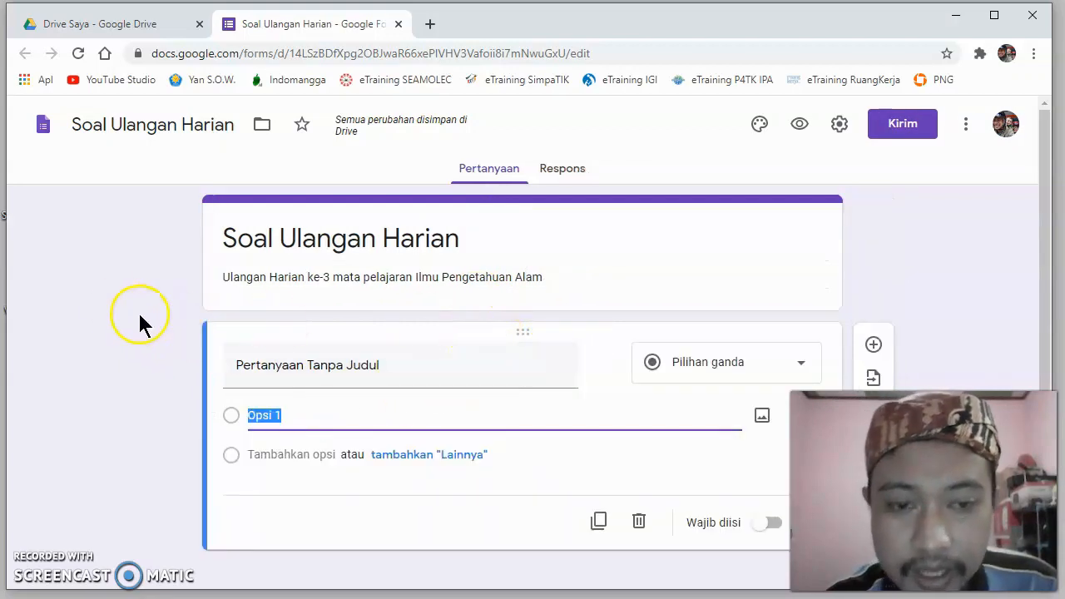
scroll(125, 310, down, 1)
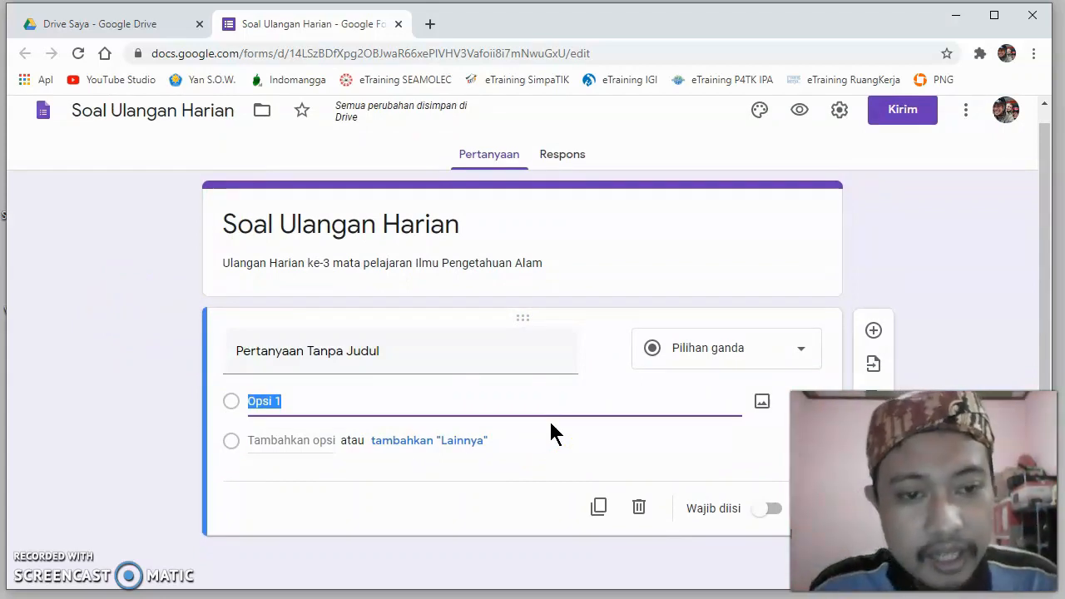
click(797, 353)
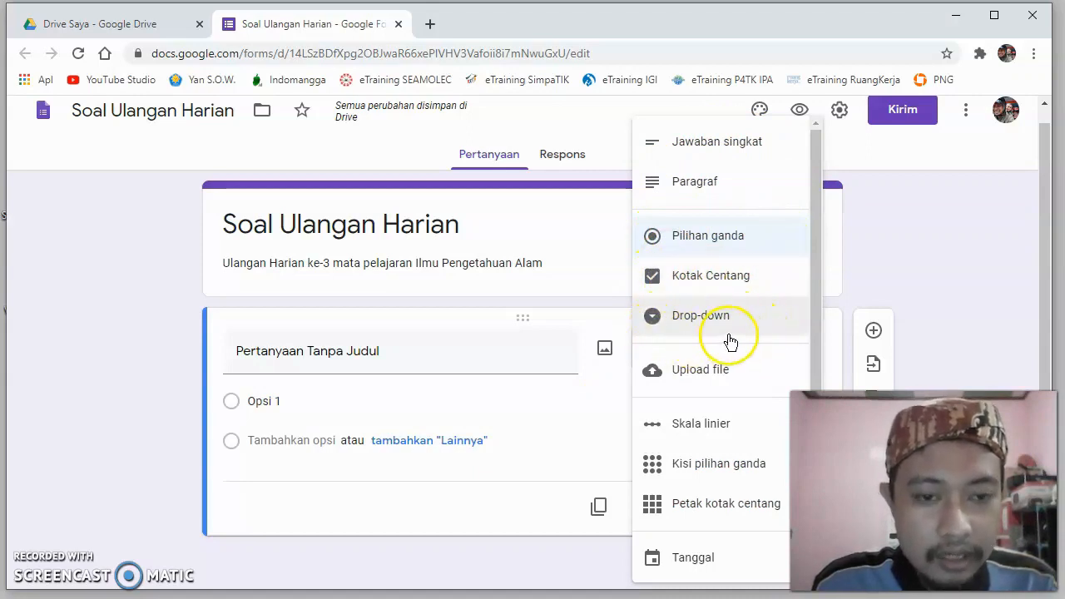
click(730, 389)
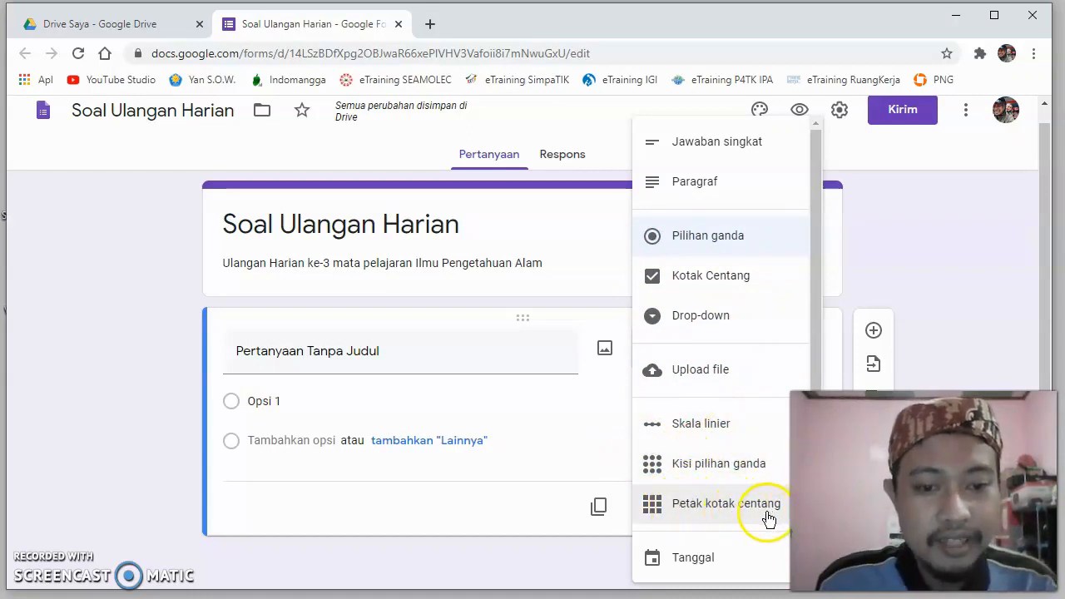
scroll(697, 574, down, 1)
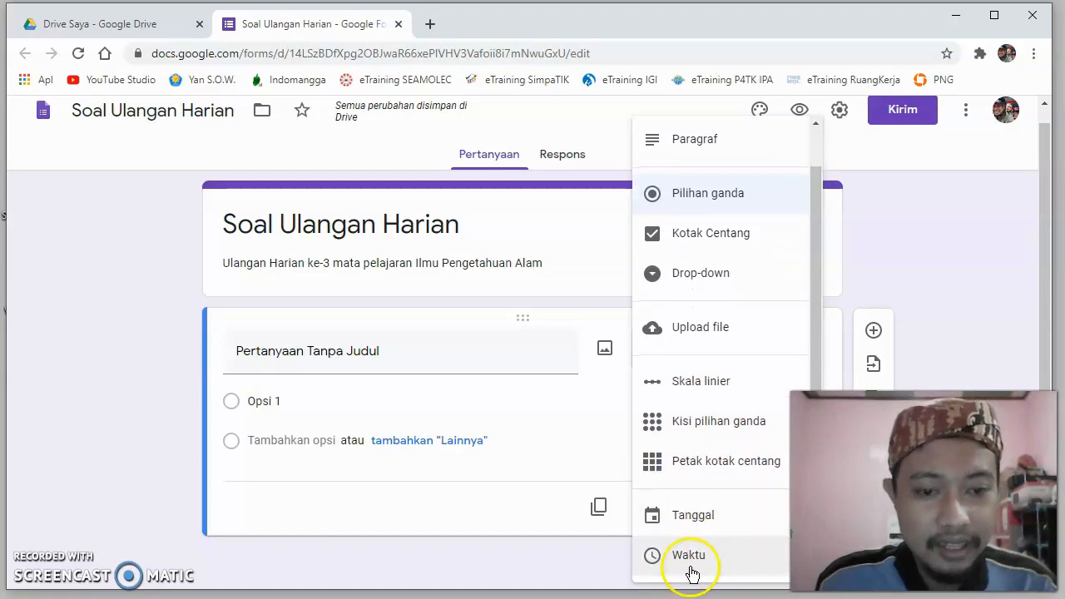
scroll(732, 341, up, 1)
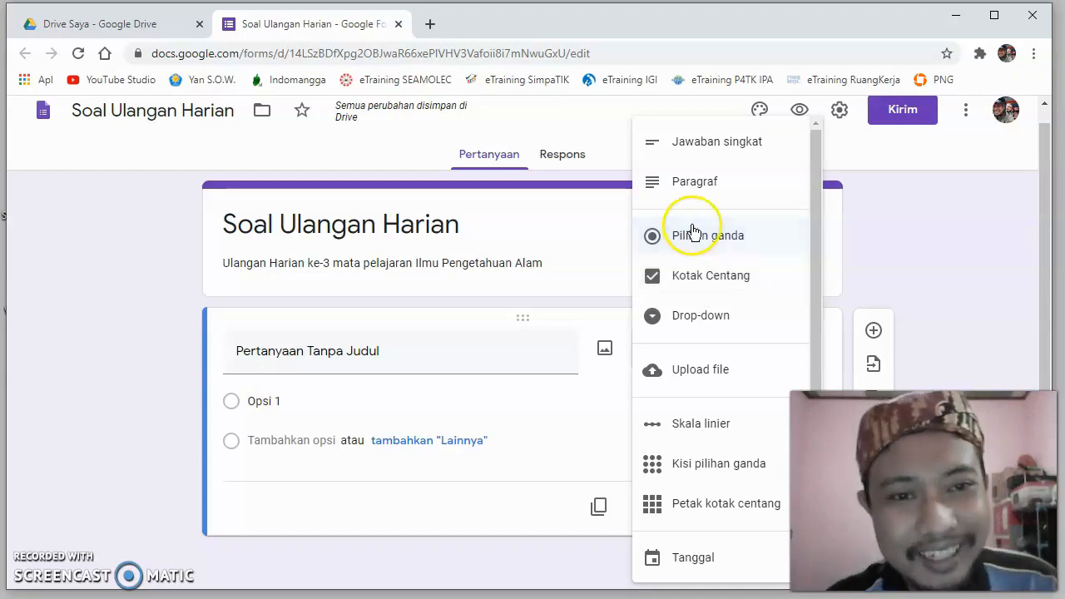
click(708, 149)
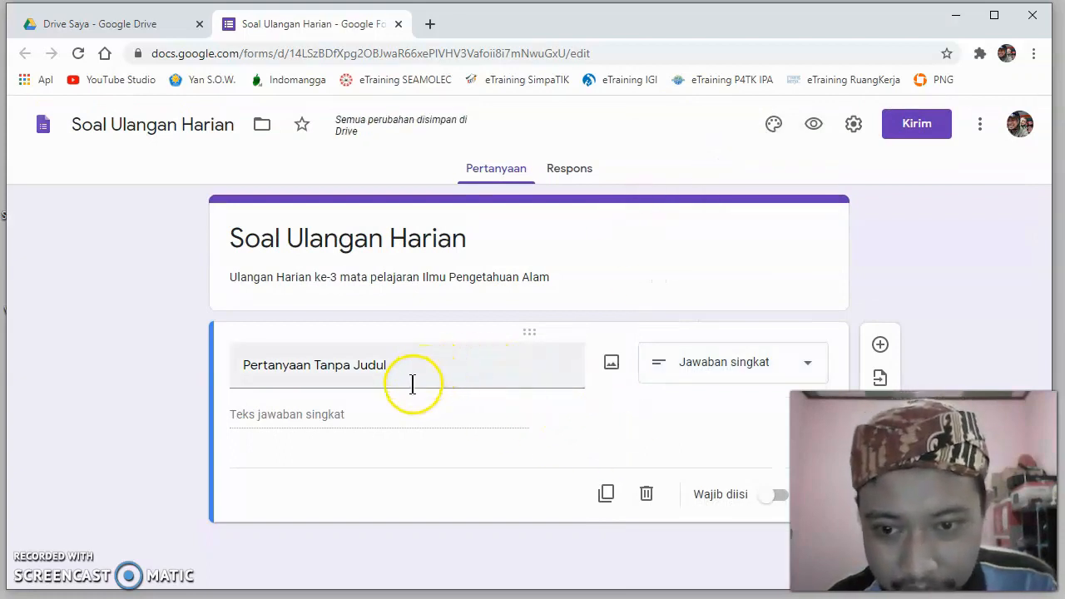
- Title the first question "Nama" and make it required (Wajib diisi)
click(491, 366)
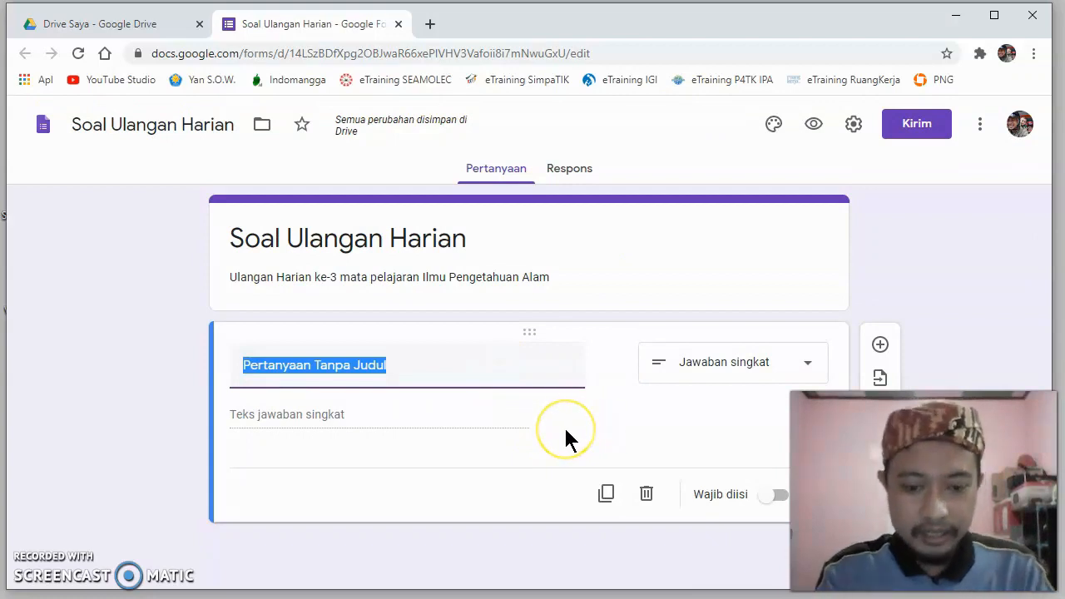
text(Nama)
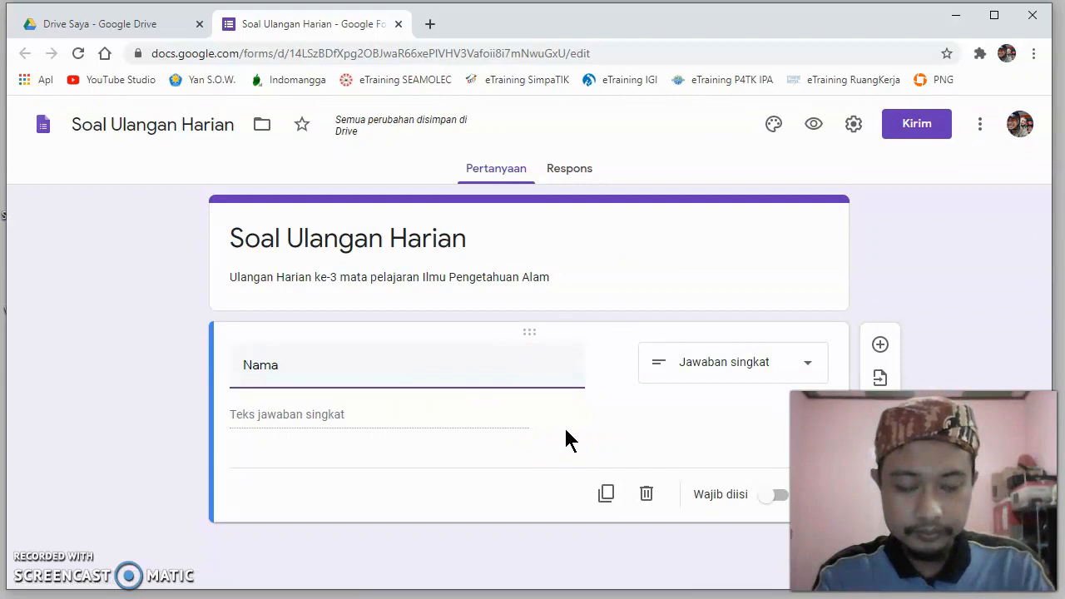
click(648, 481)
click(626, 431)
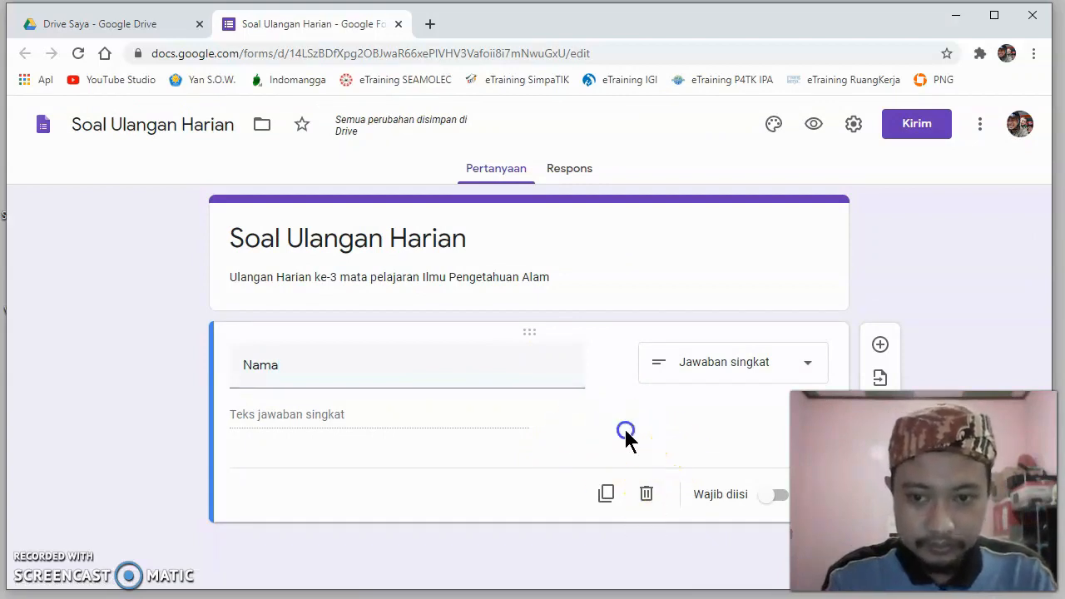
click(779, 499)
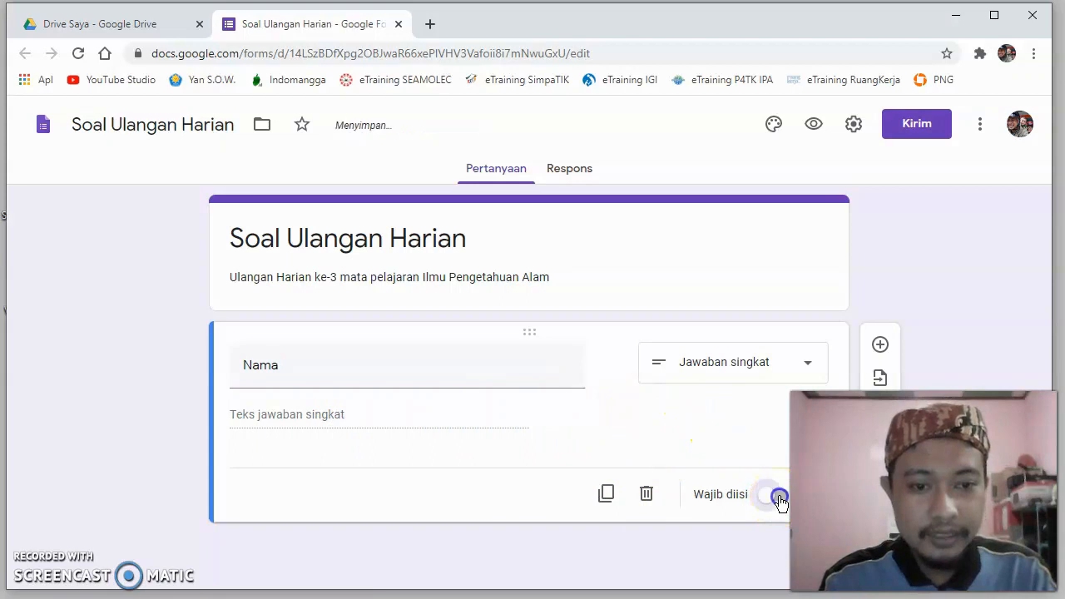
- Add a question below Nama and set its type to short answer (Jawaban singkat)
click(880, 346)
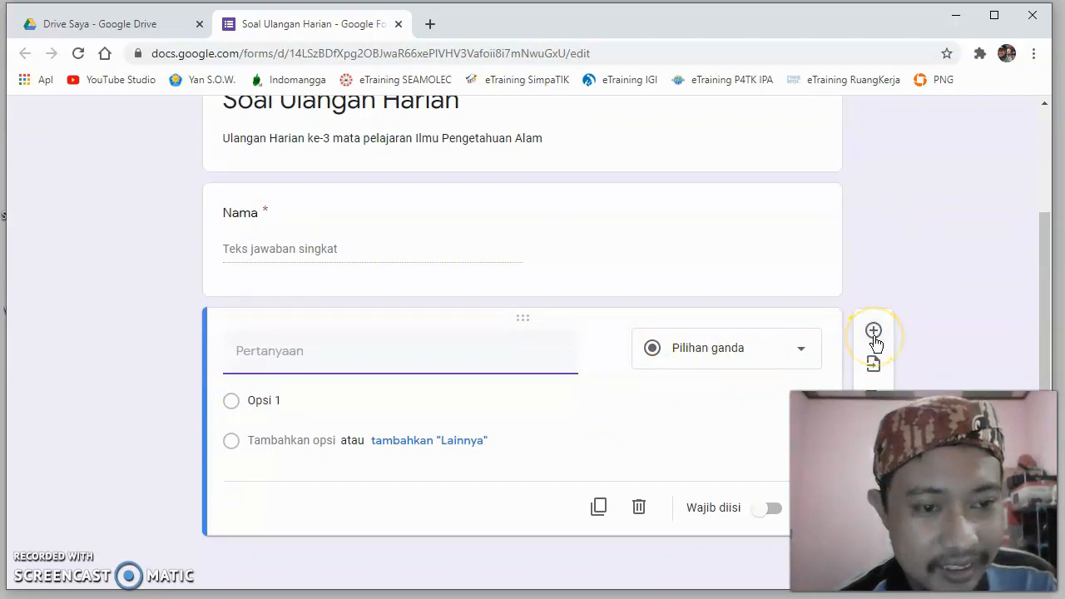
click(773, 361)
click(695, 163)
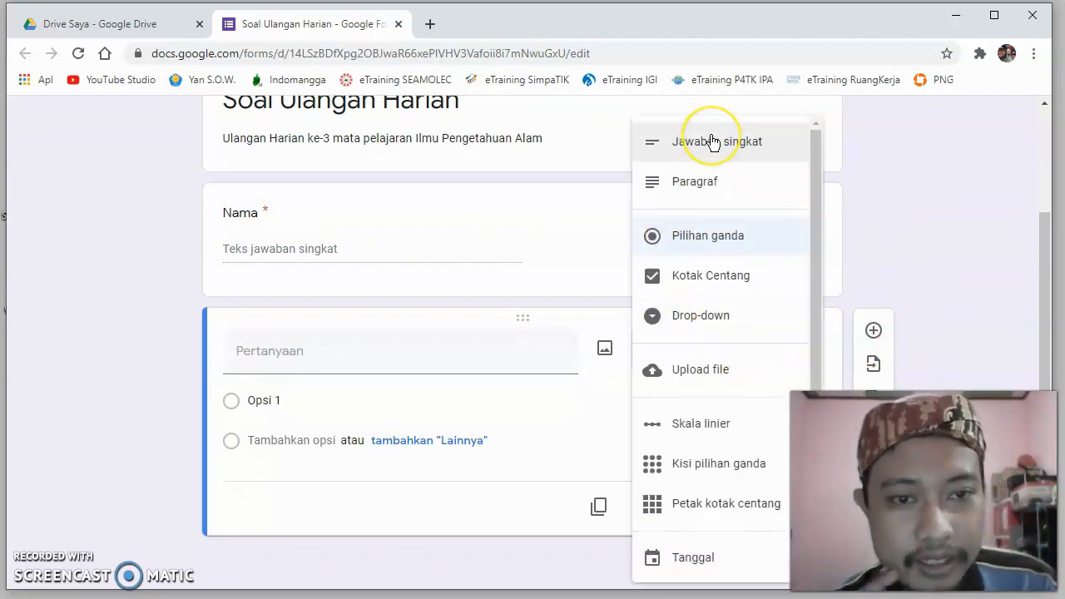
click(707, 140)
- Title the second question "Kelas" and make it required (Wajib diisi)
click(403, 386)
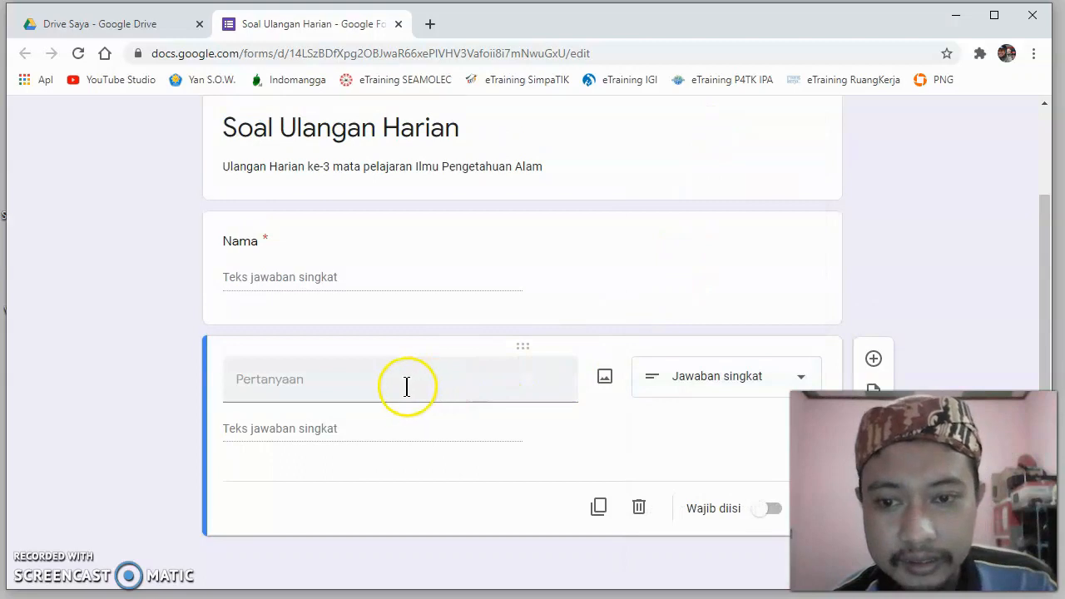
text(Kelas)
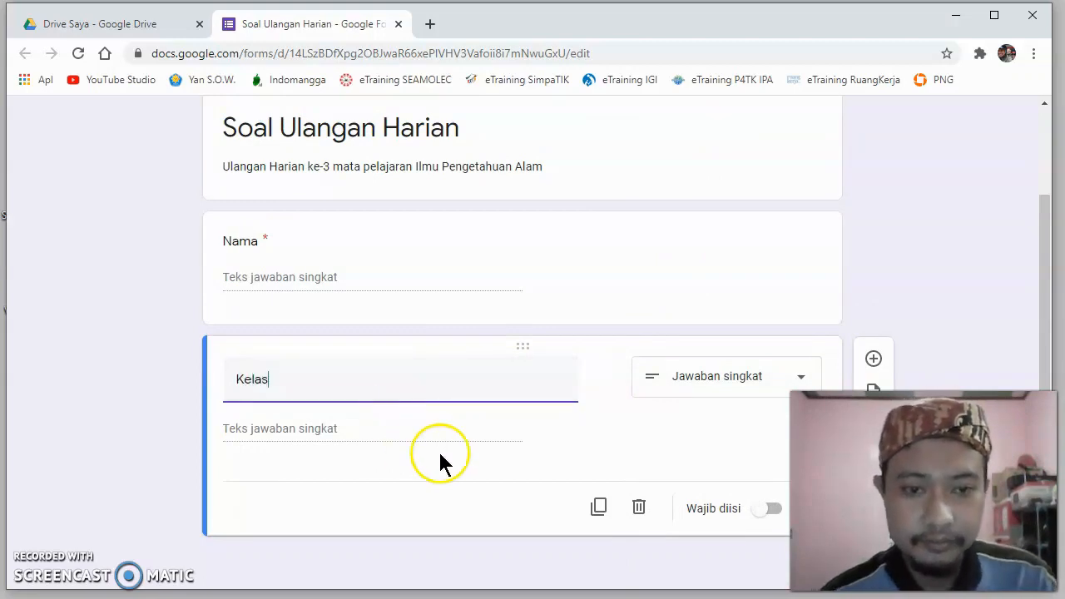
click(684, 438)
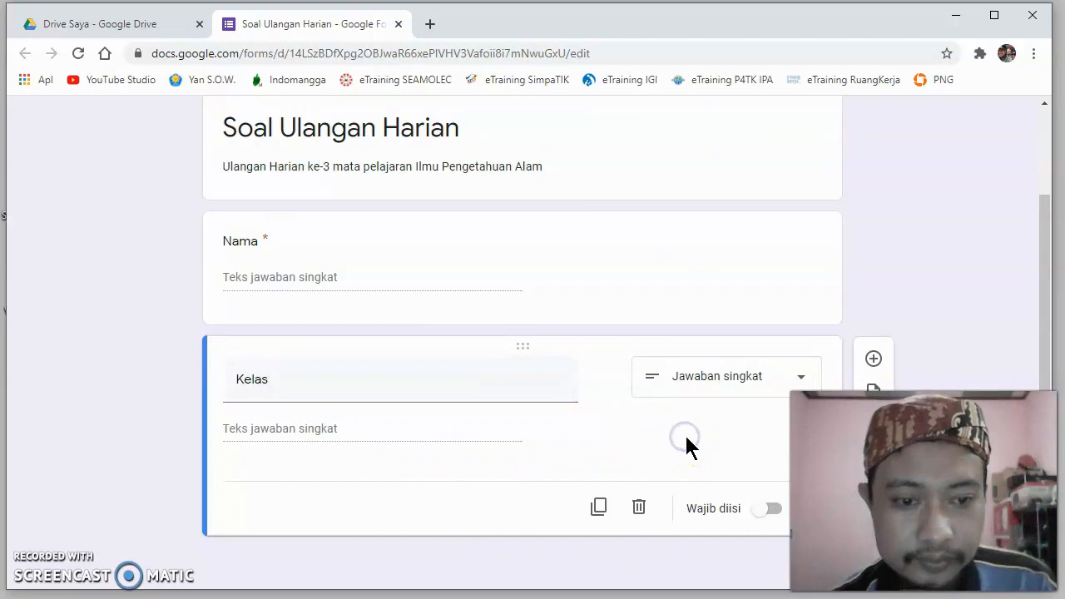
click(773, 509)
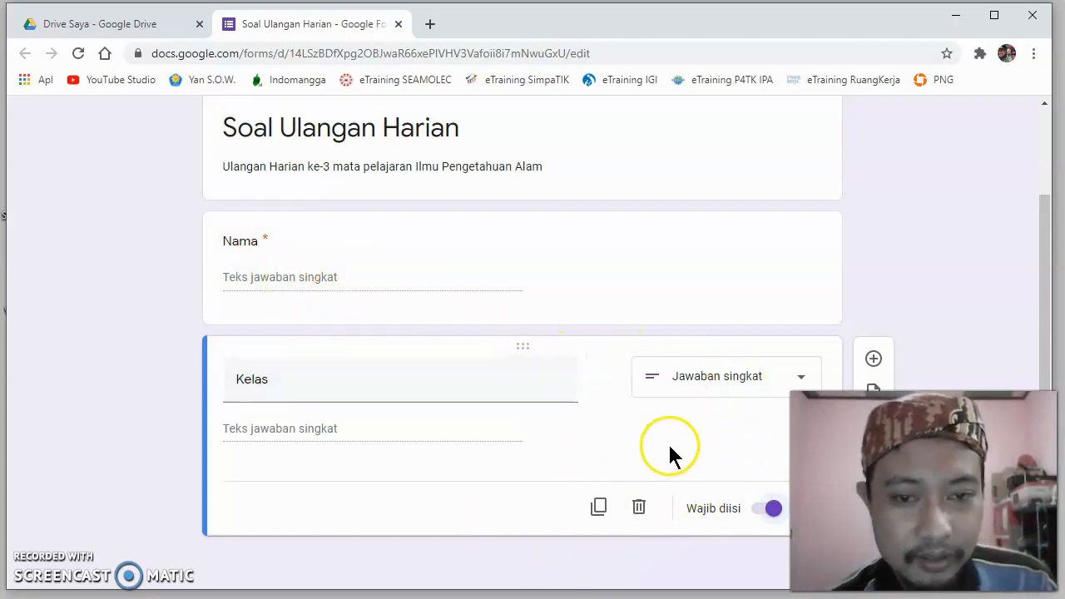
- Add a question below Kelas and set its type to date (Tanggal)
click(875, 360)
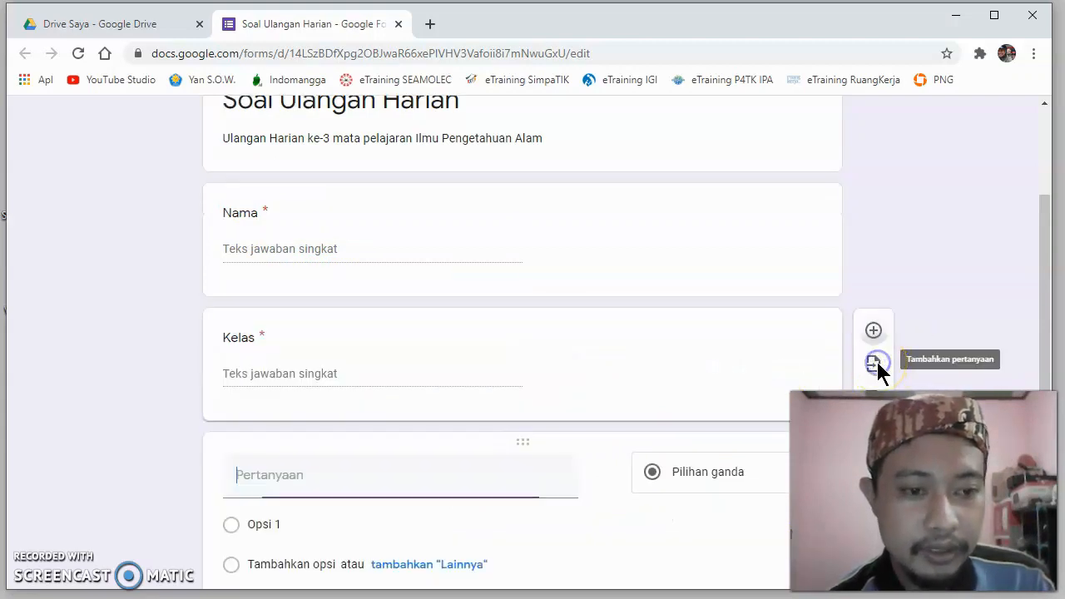
scroll(632, 400, down, 2)
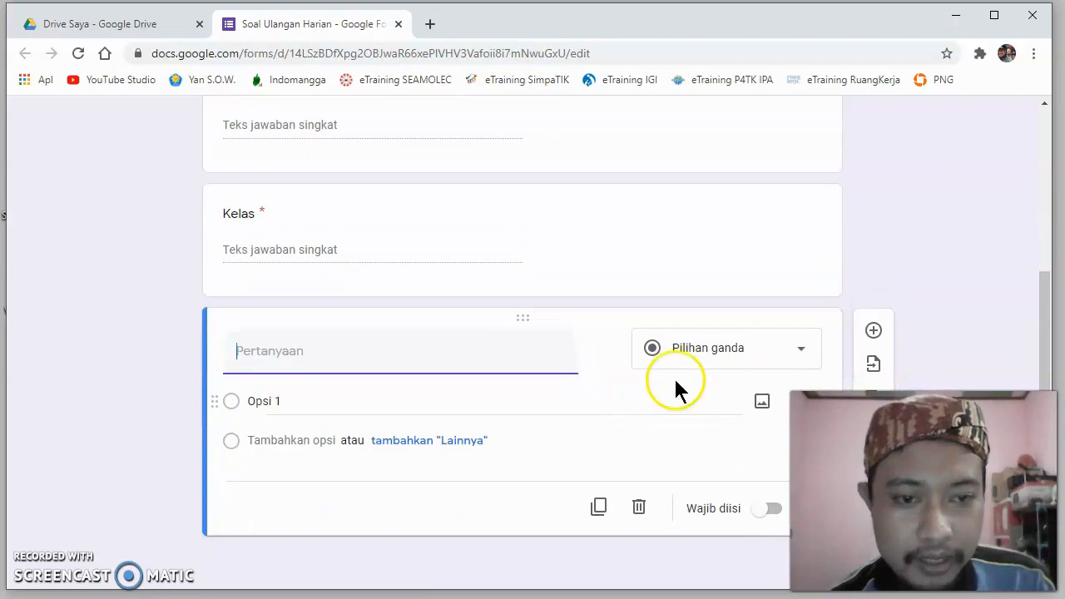
click(794, 350)
scroll(702, 349, down, 1)
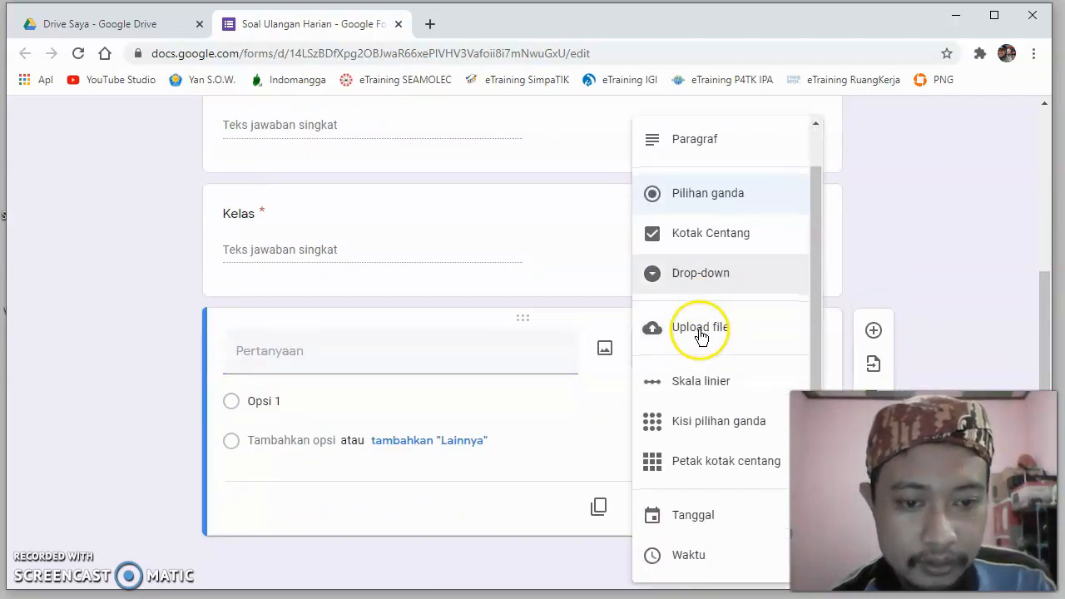
click(684, 516)
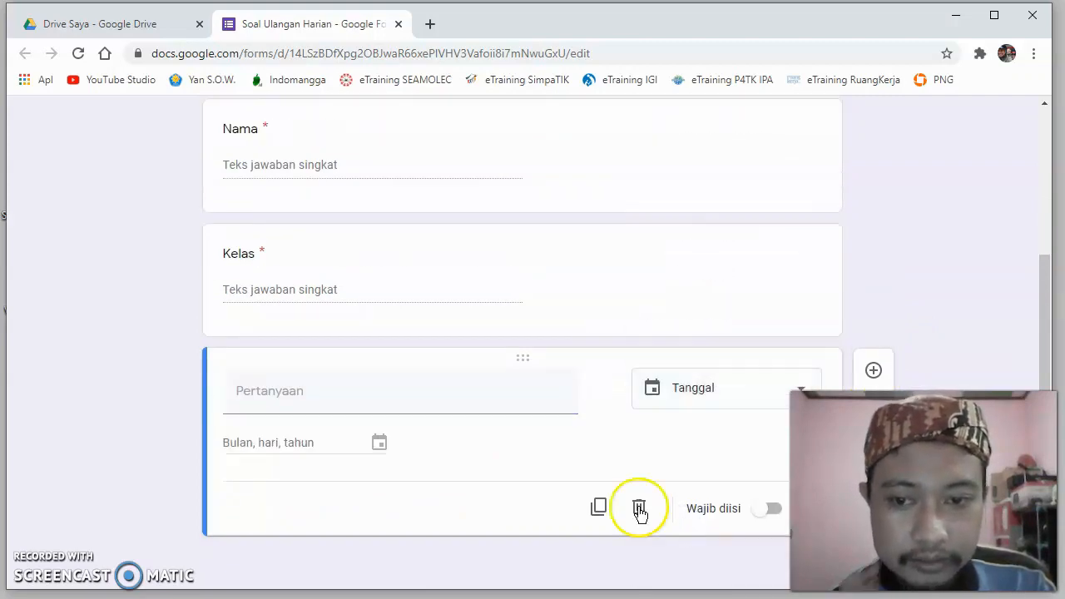
- Title the third question "Tanggal Ujian" and make it required (Wajib diisi)
click(335, 401)
text(Ta)
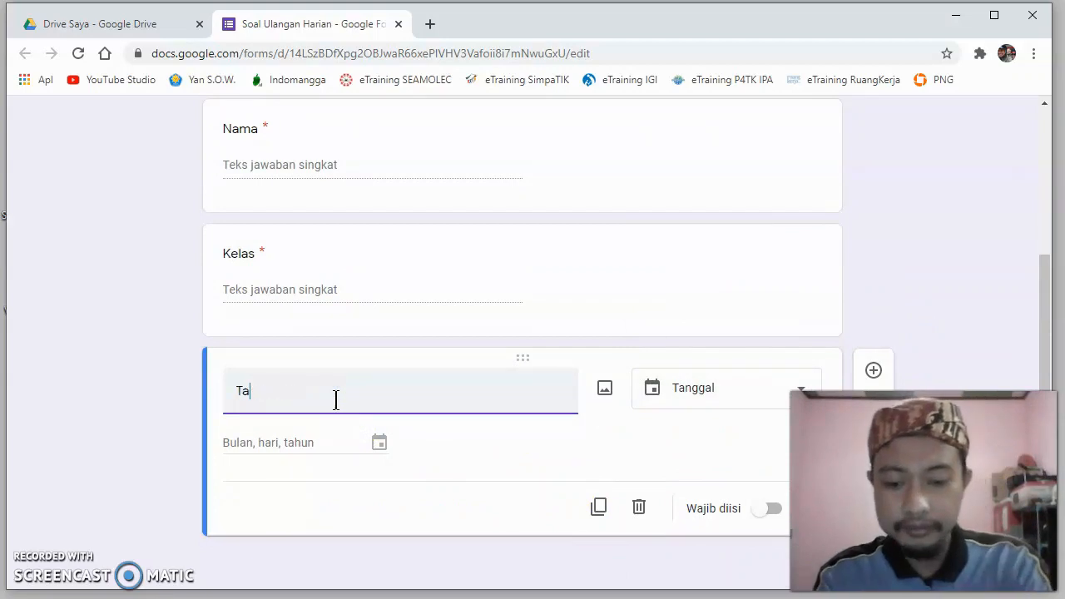
text(nggal Ujian)
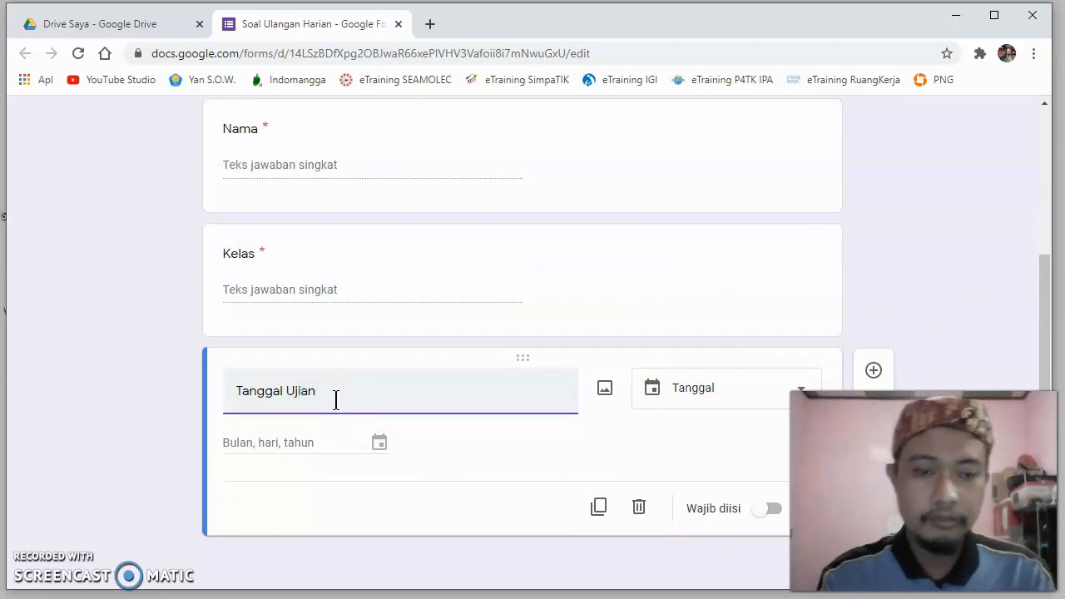
click(633, 424)
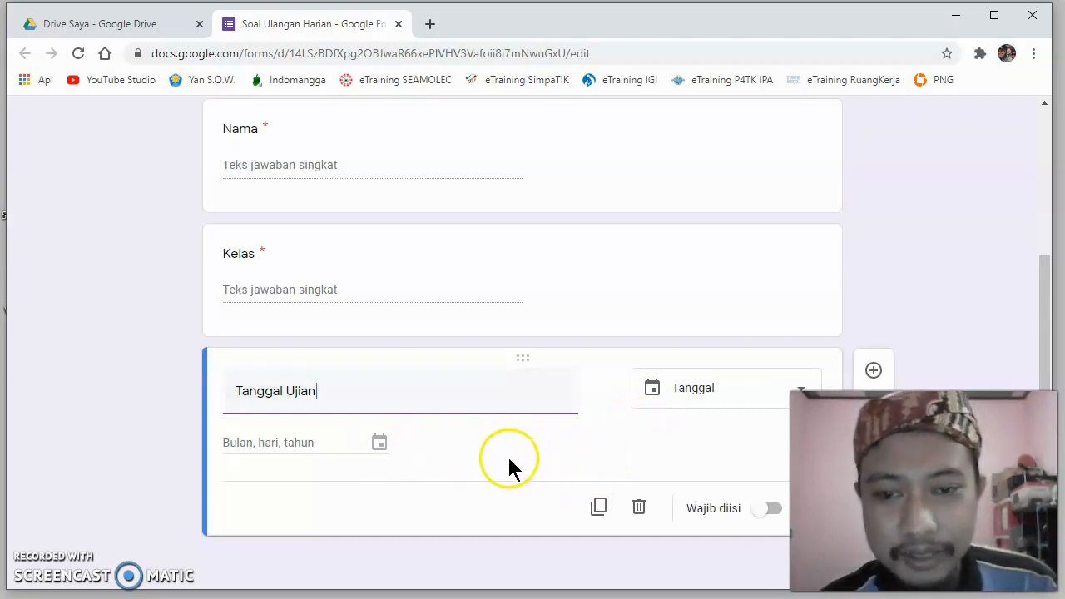
click(570, 457)
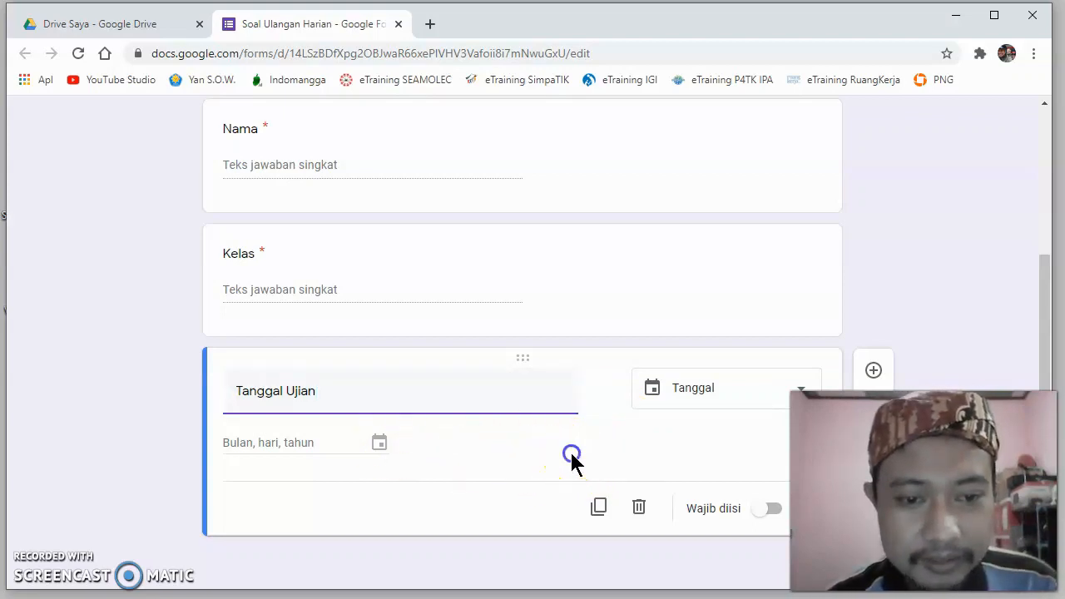
click(774, 510)
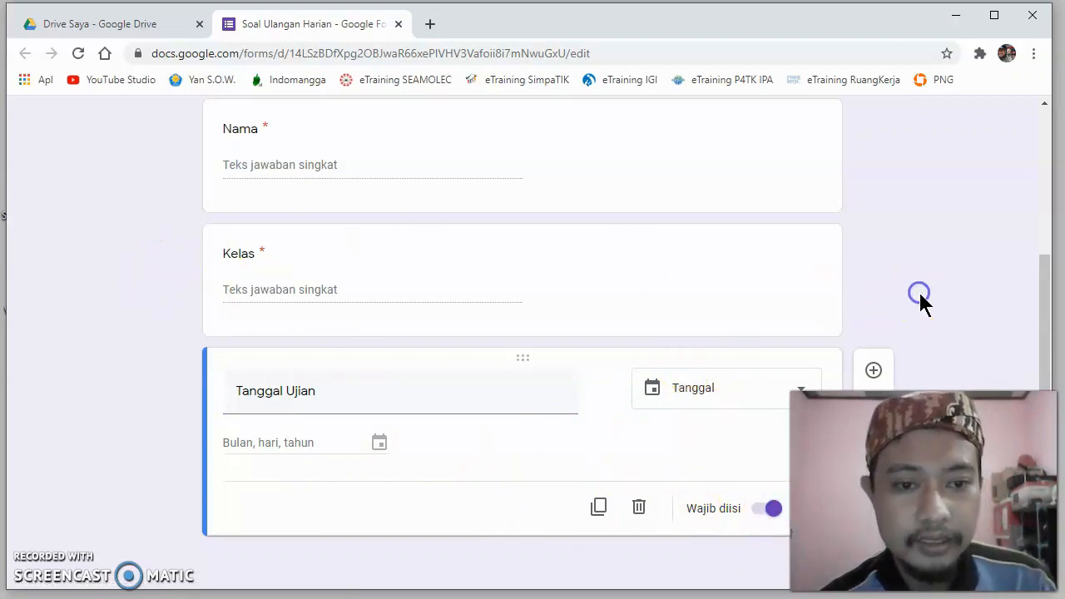
- Add a multiple-choice question (Pilihan ganda) below Tanggal Ujian with the text "Perhatikan gambar berikut!"
scroll(345, 323, up, 3)
scroll(345, 325, down, 3)
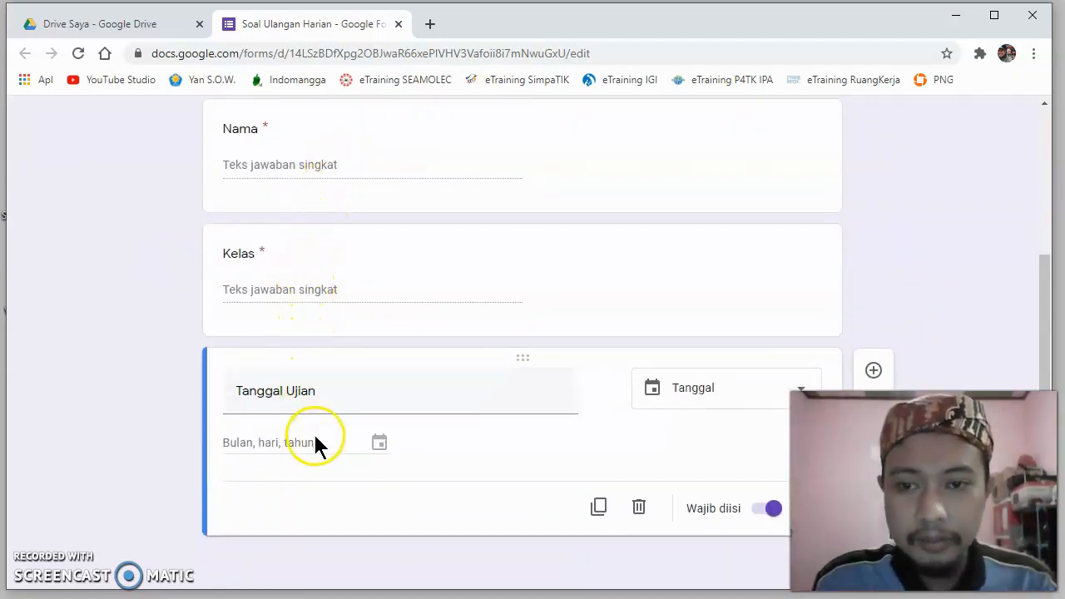
scroll(877, 291, up, 3)
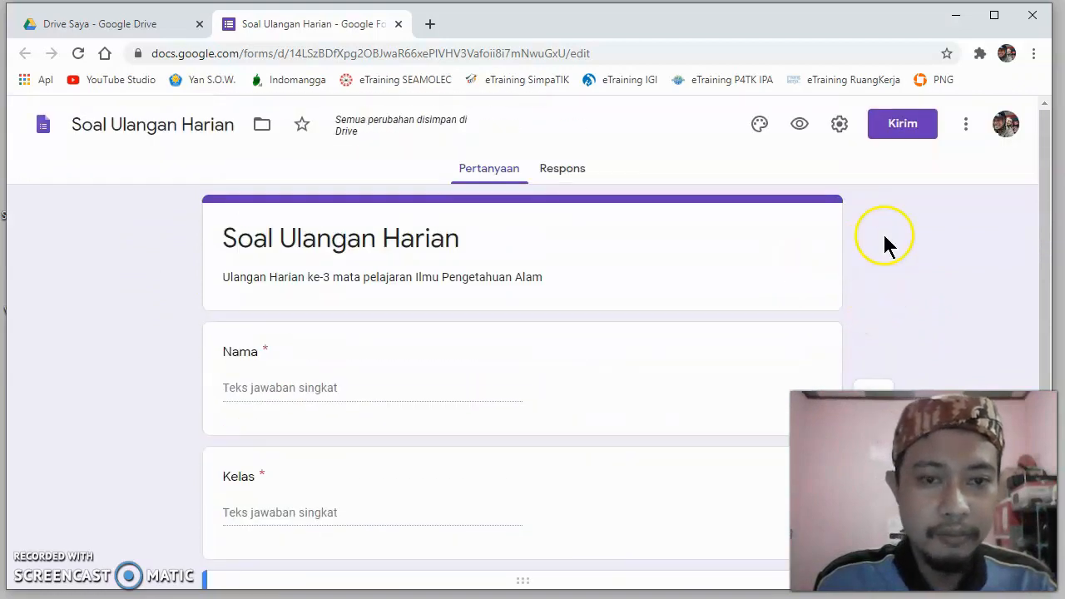
scroll(884, 240, down, 3)
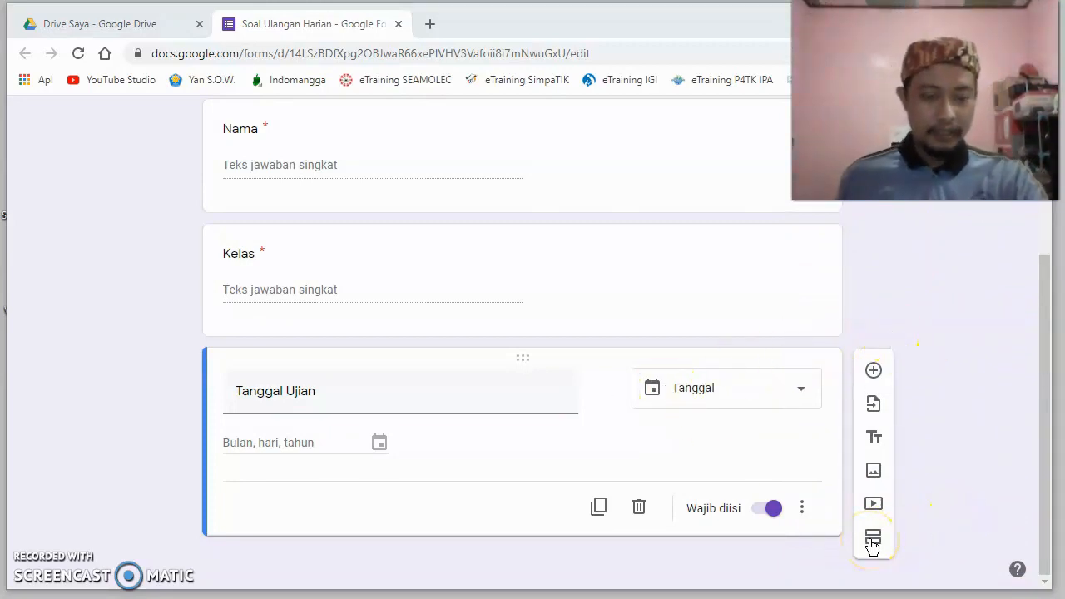
click(873, 373)
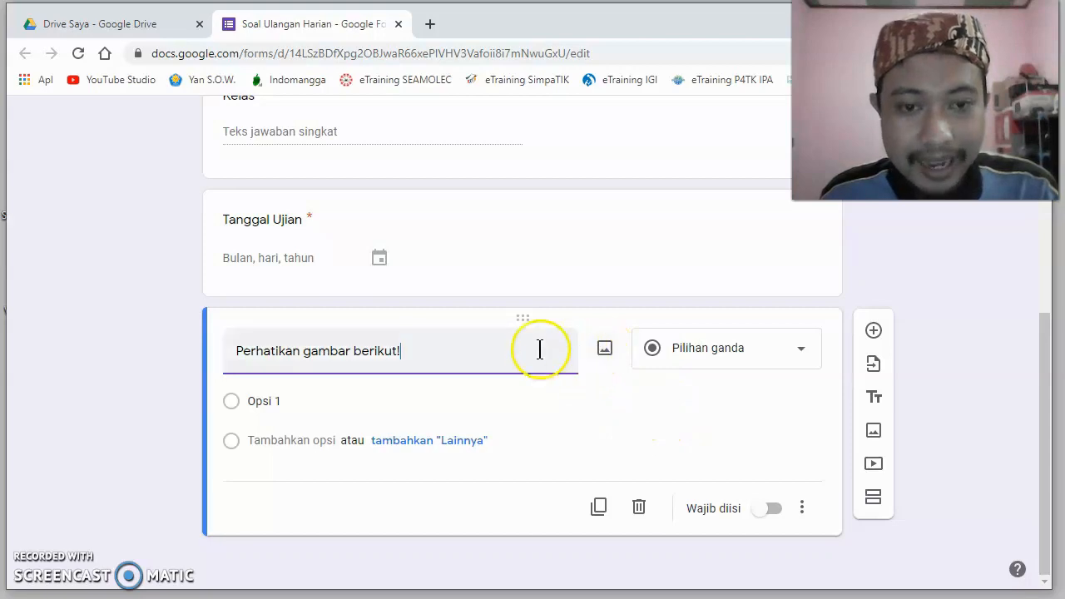
- Start inserting an image into the question and look through the camera, URL and photo sources, allowing camera access
click(604, 354)
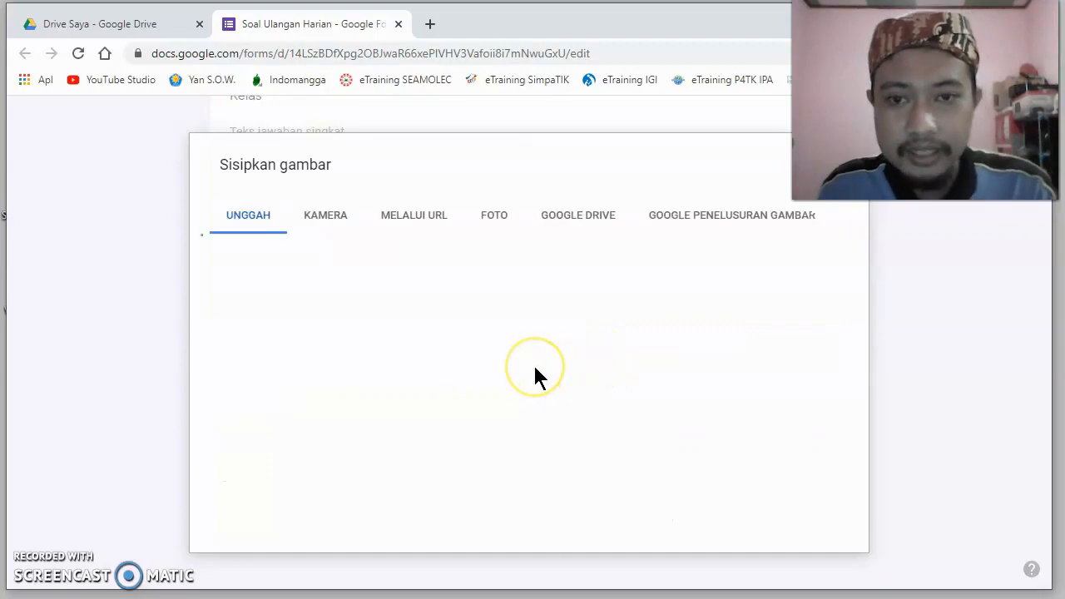
click(317, 223)
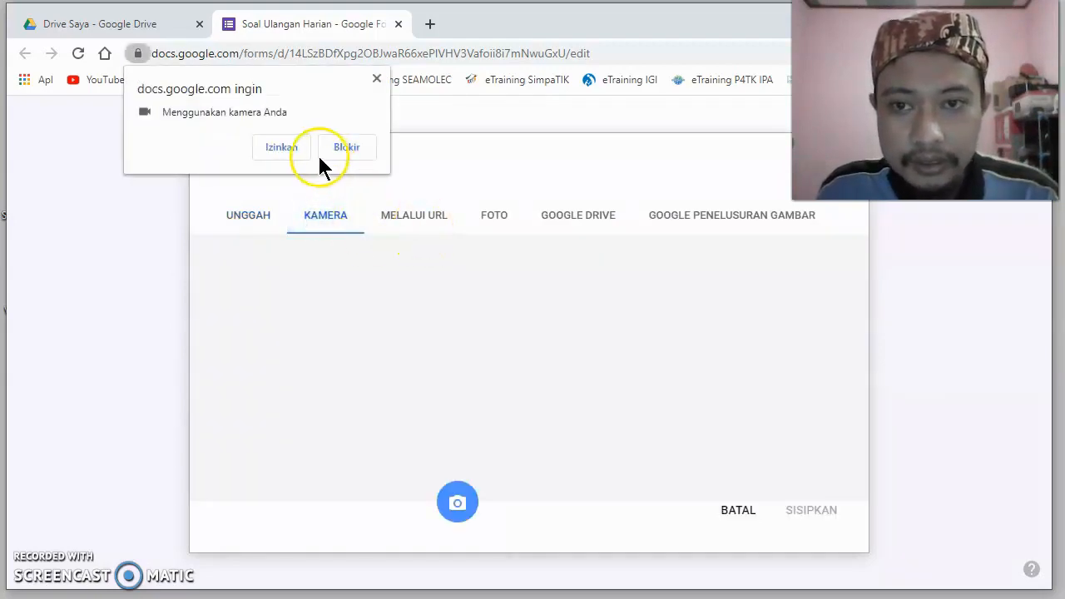
click(283, 149)
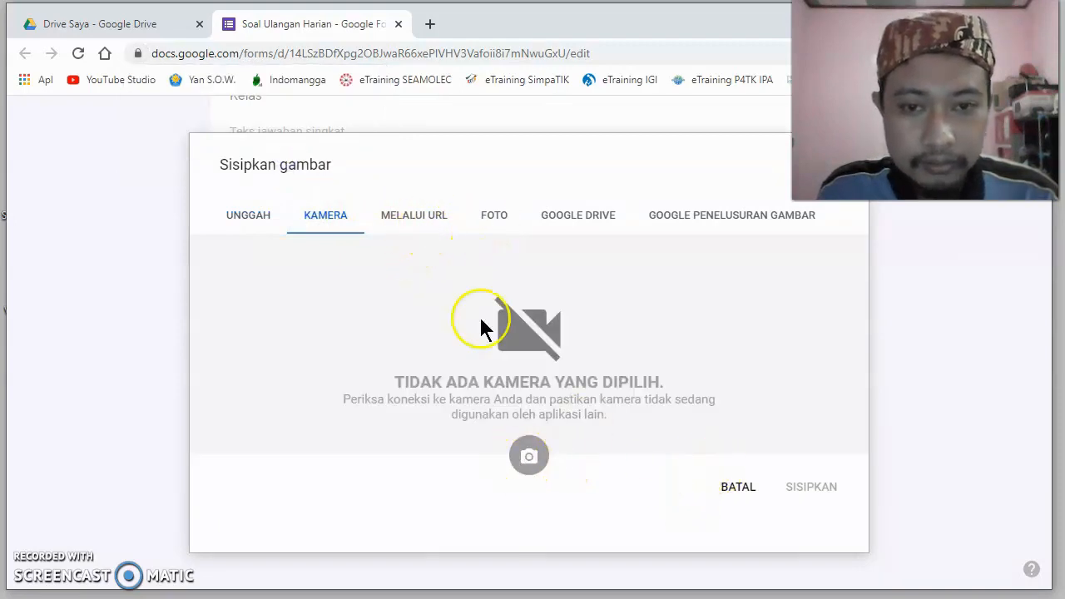
click(423, 218)
click(497, 224)
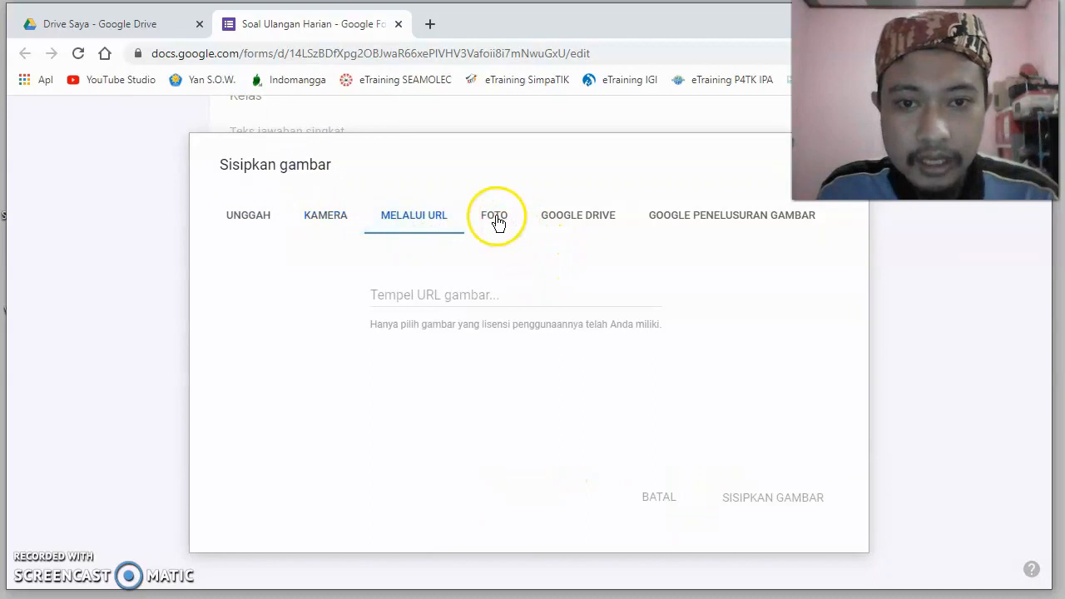
- Search Google Images for "kelinci" and insert the picture of the brown rabbit on grass into the question
click(696, 220)
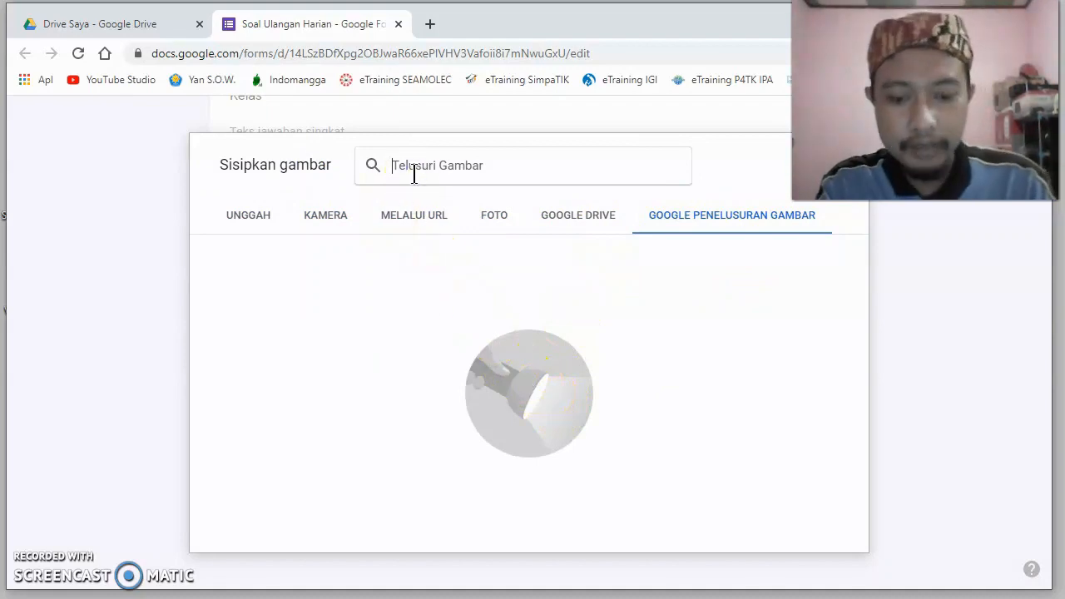
text(kelinci)
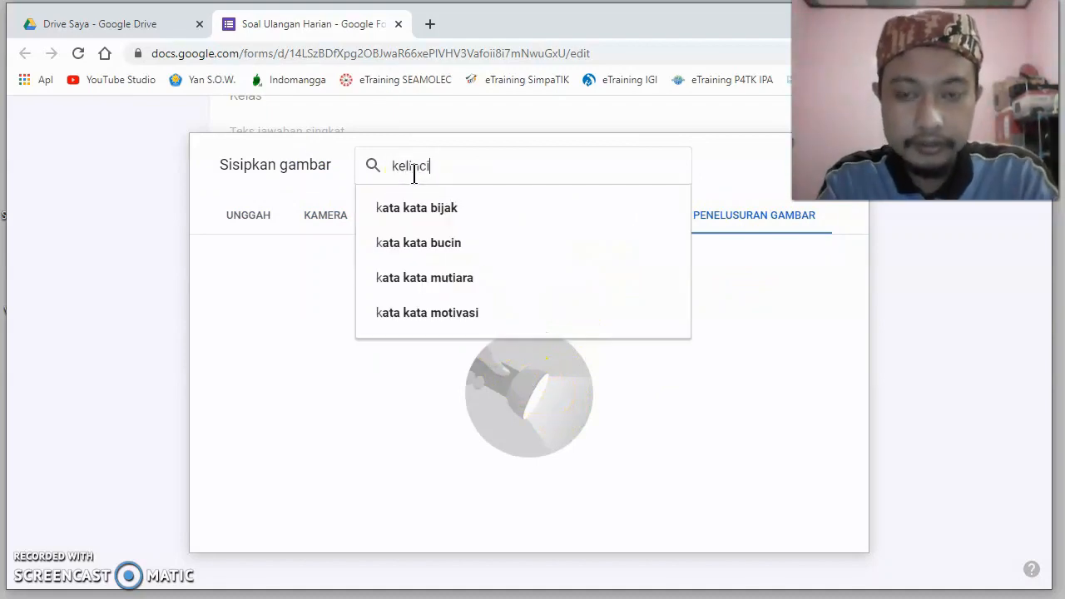
key(Return)
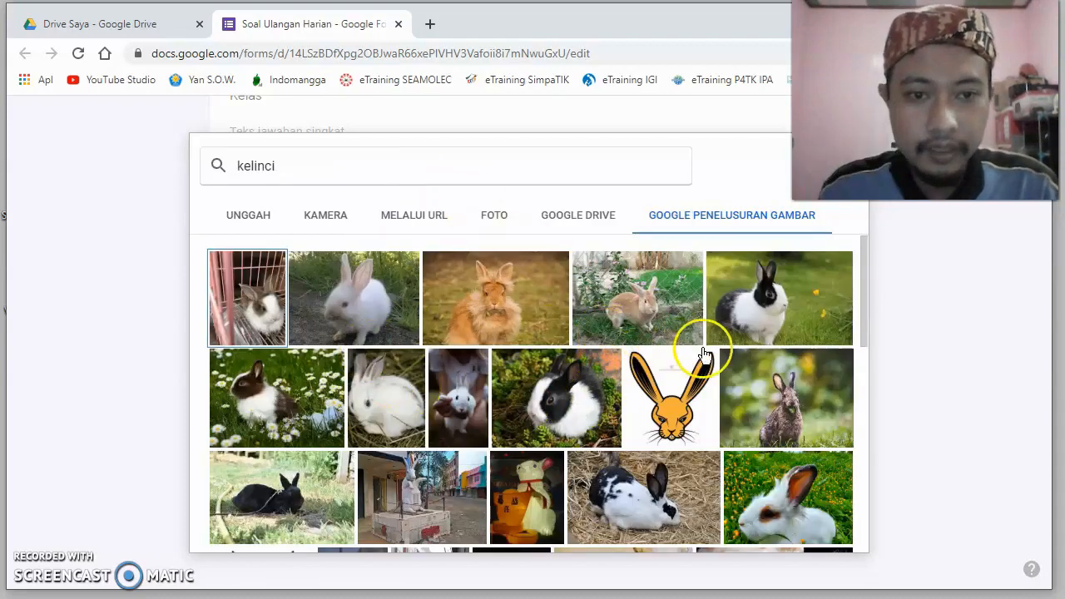
click(641, 309)
click(825, 539)
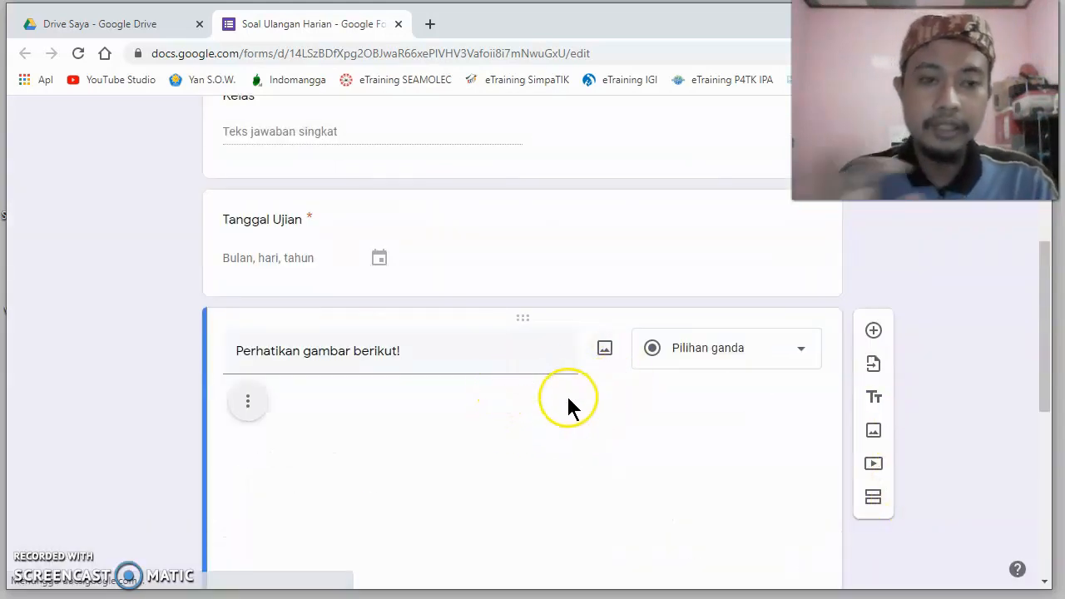
- Extend the rabbit question's text to read "Perhatikan gambar berikut! Hewan tersebut termasuk jenis ...."
scroll(458, 364, down, 5)
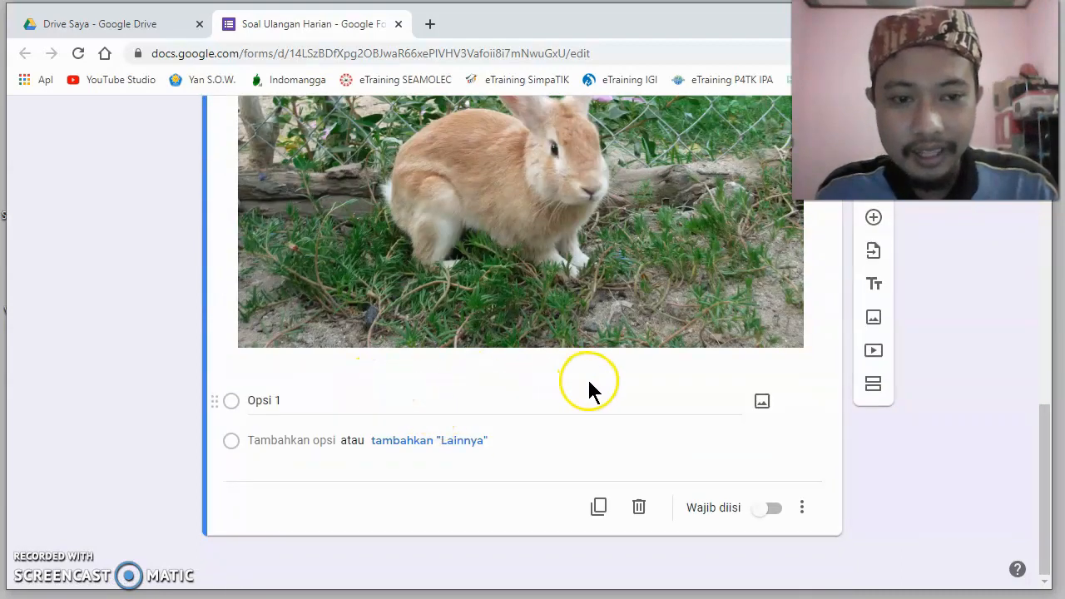
scroll(583, 387, up, 1)
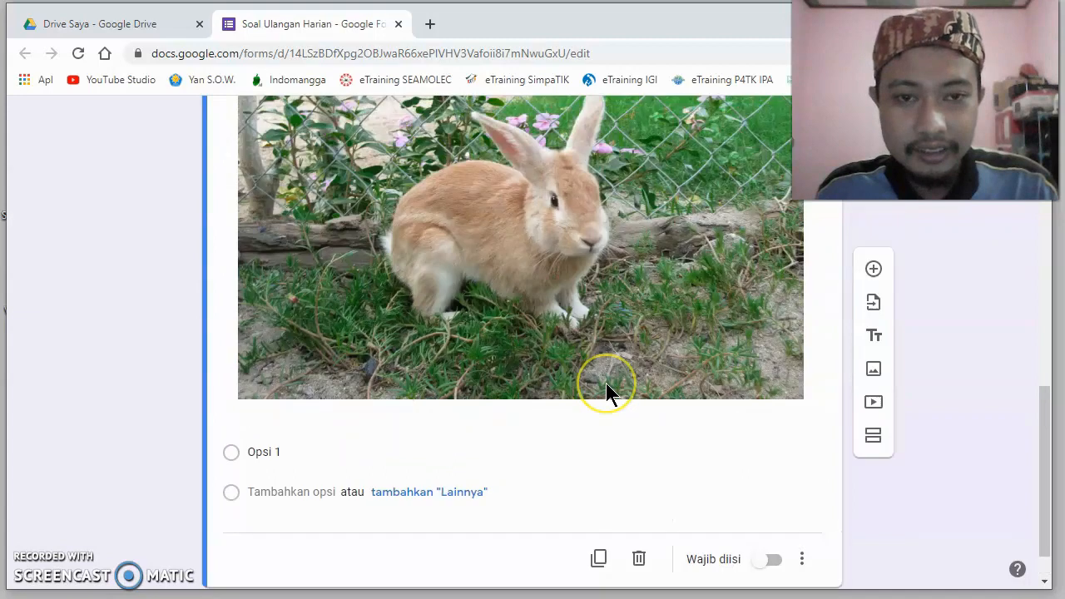
scroll(606, 383, up, 3)
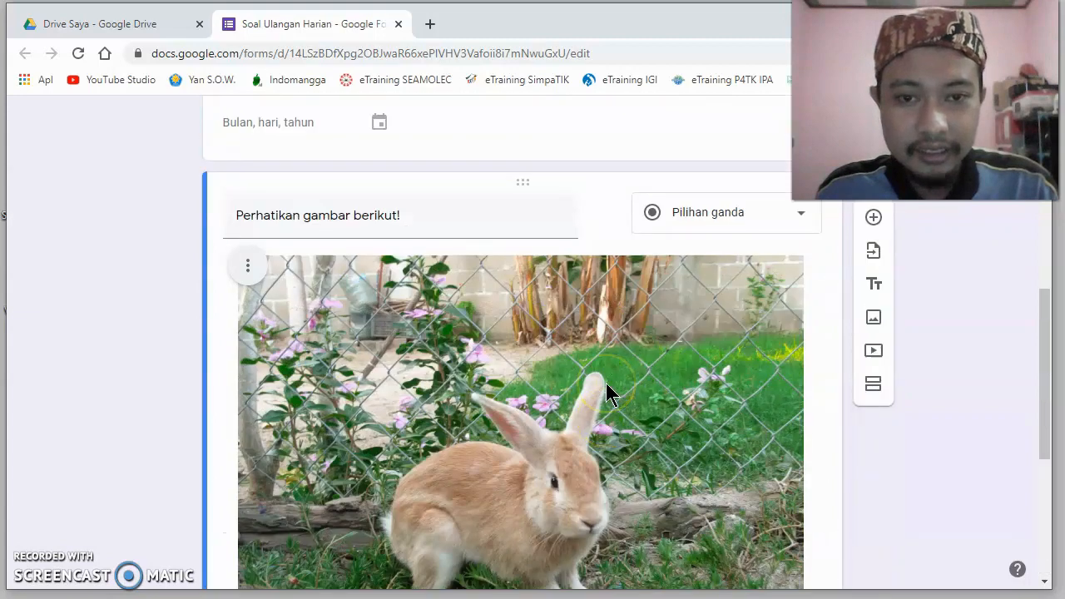
triple_click(430, 226)
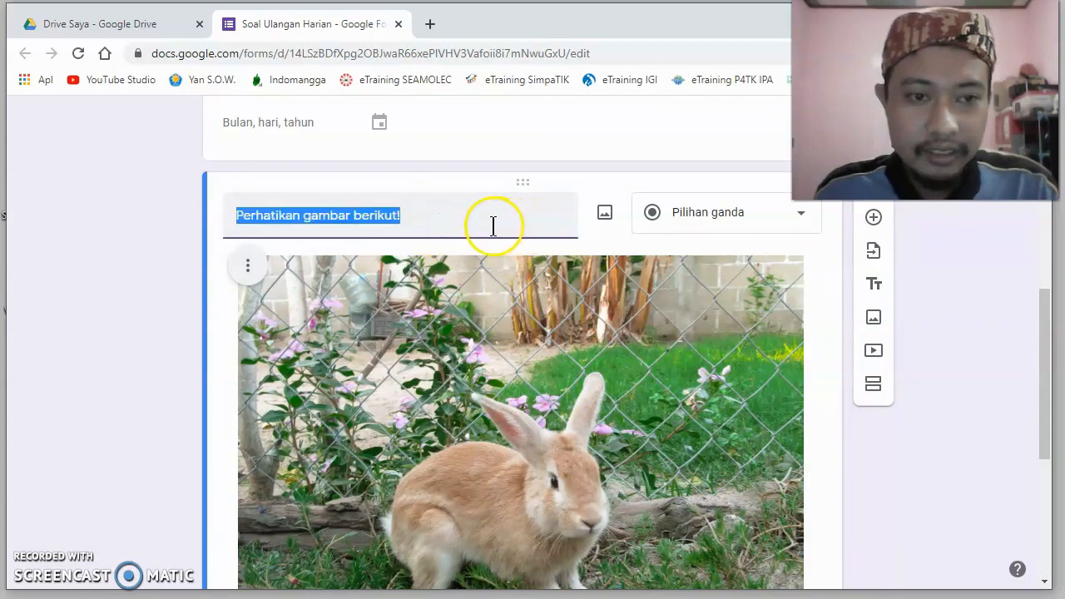
scroll(493, 226, down, 4)
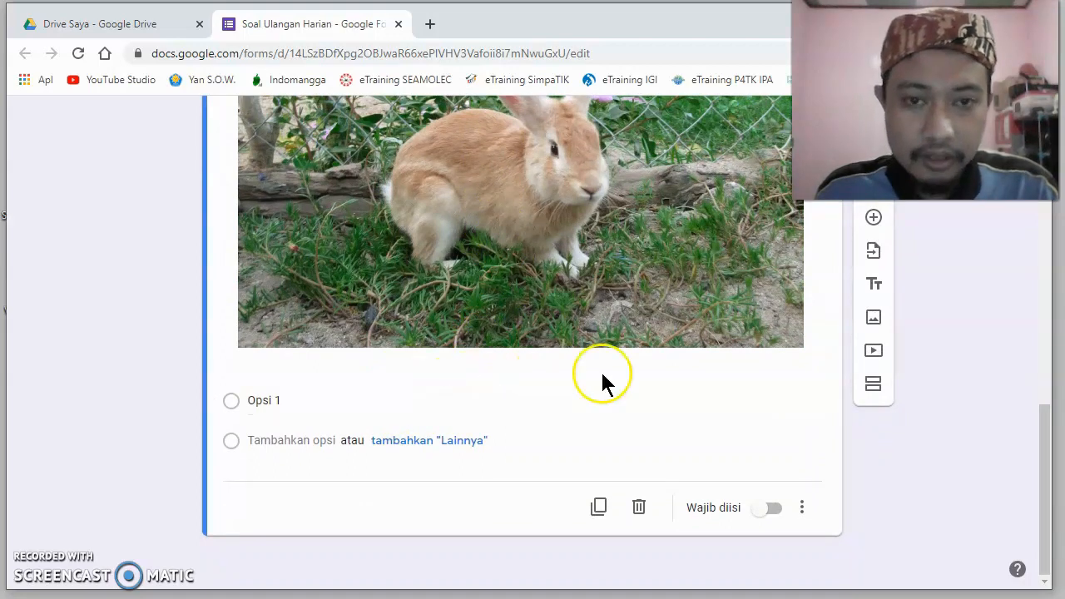
scroll(602, 374, up, 4)
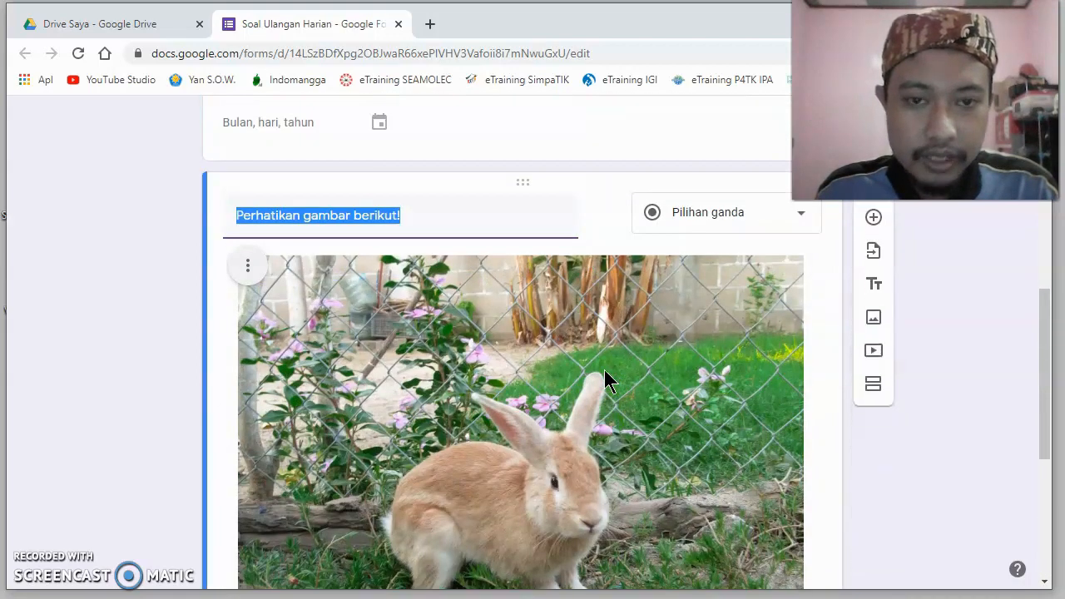
click(464, 221)
click(532, 249)
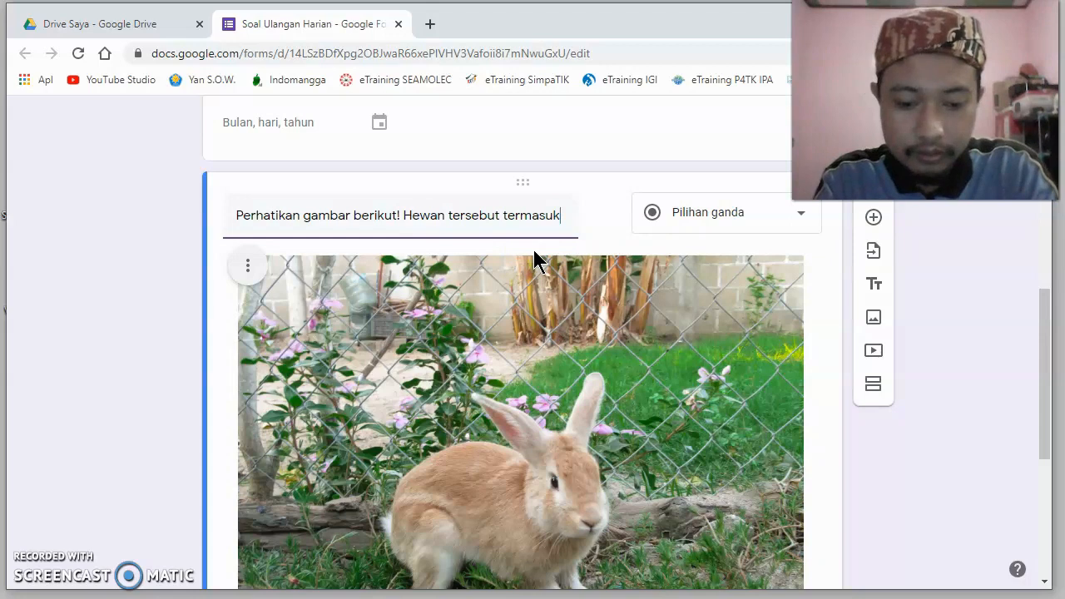
text(jenis ....)
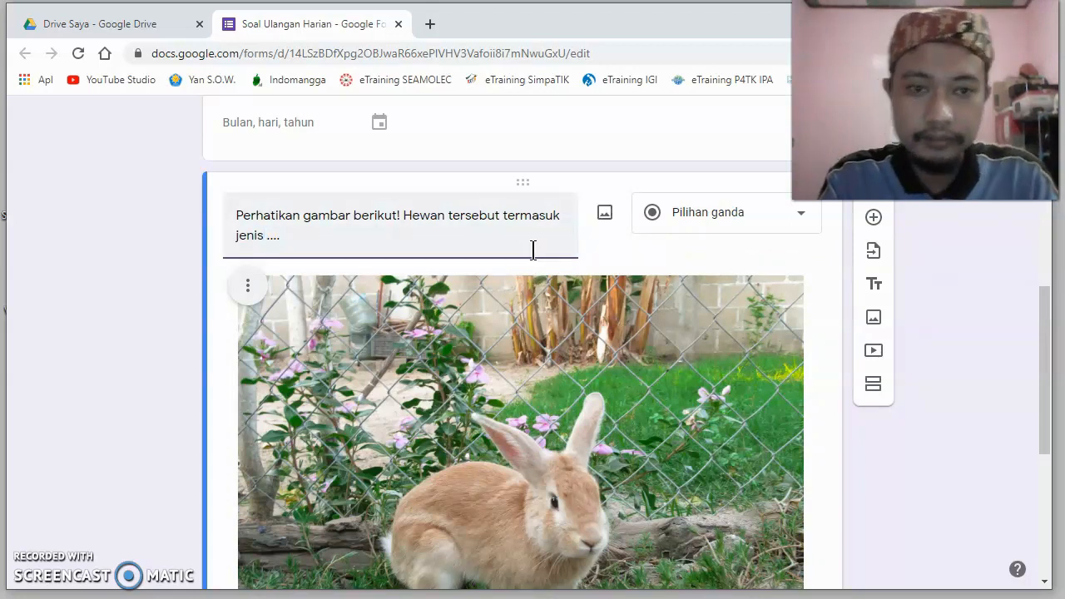
click(751, 287)
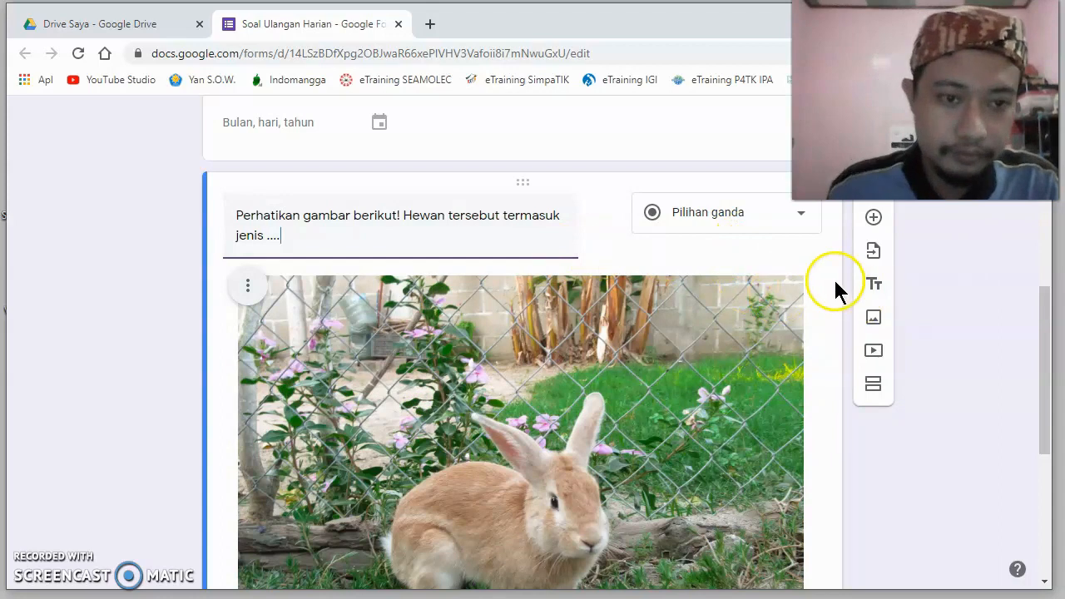
- Set the first answer option of the rabbit question to "Mamalia"
scroll(829, 282, down, 3)
scroll(829, 283, down, 2)
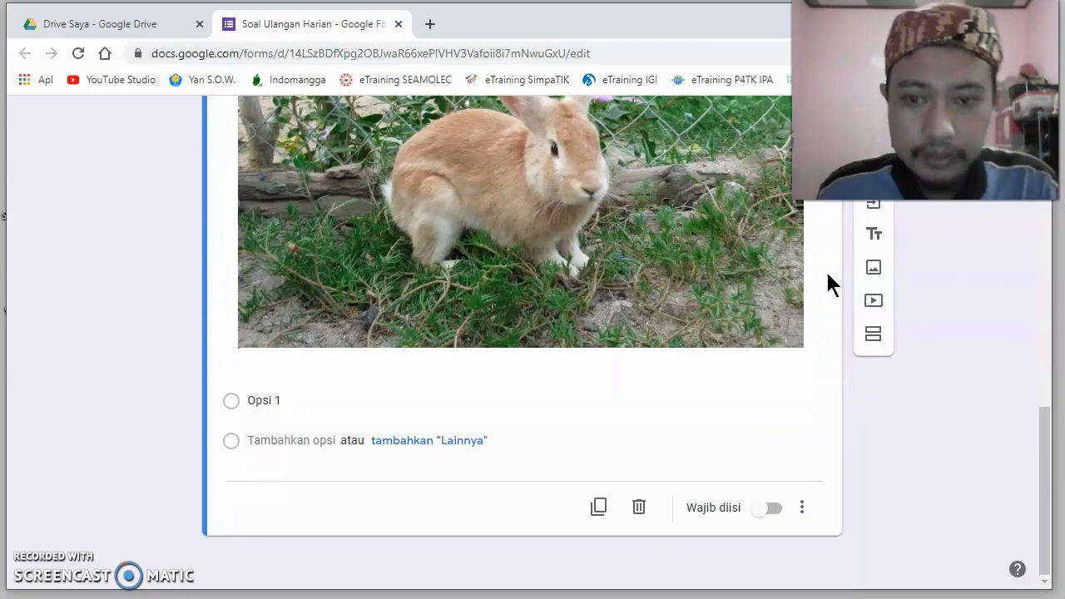
click(341, 399)
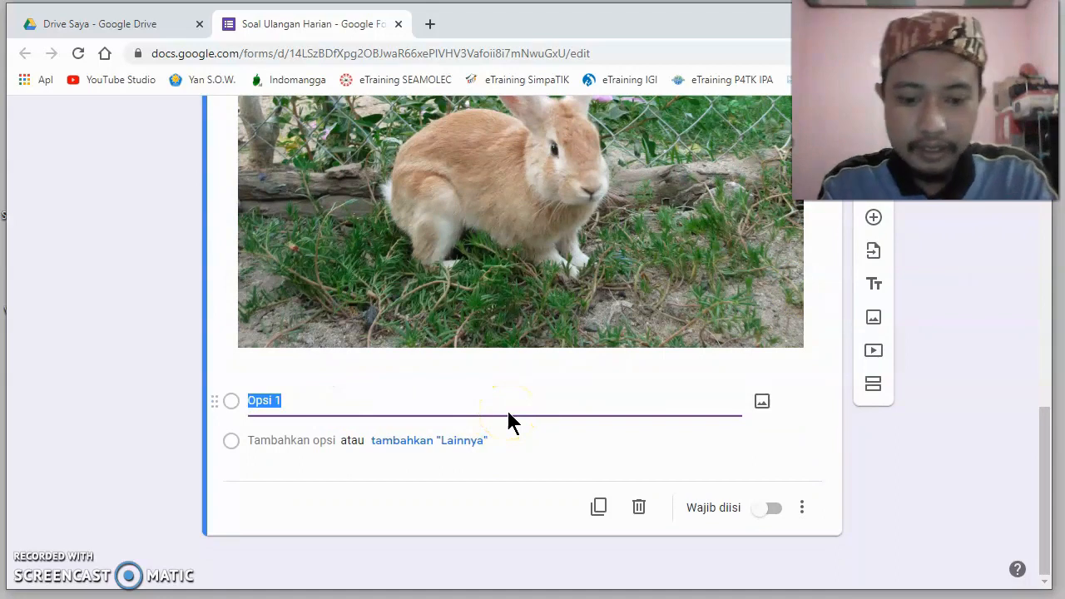
text(Mam)
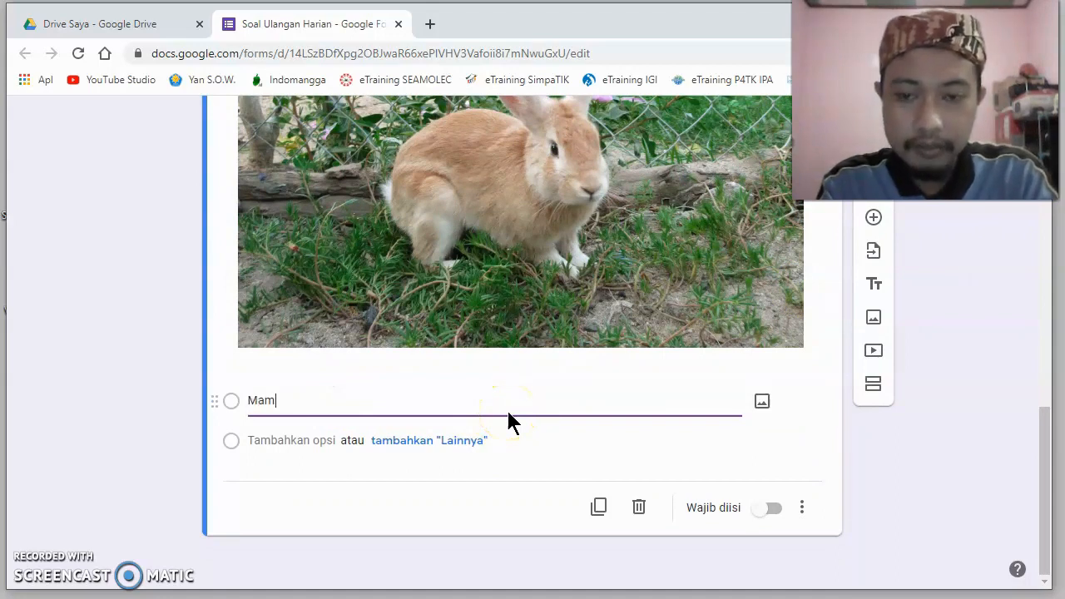
text(alia)
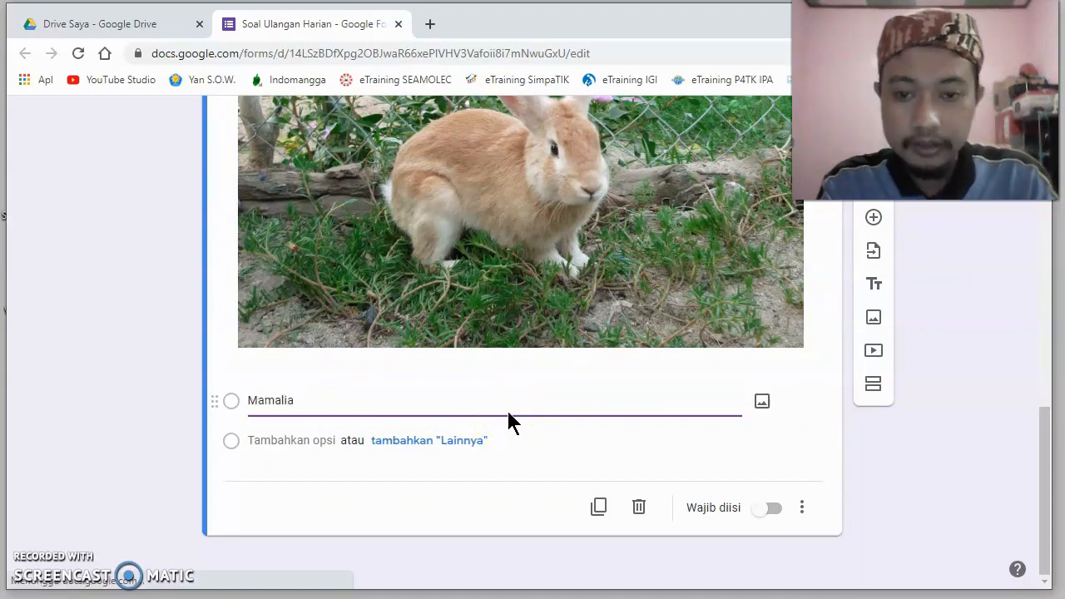
- Add "Pisces" and "Tikus" as the second and third answer options of the rabbit question
click(303, 445)
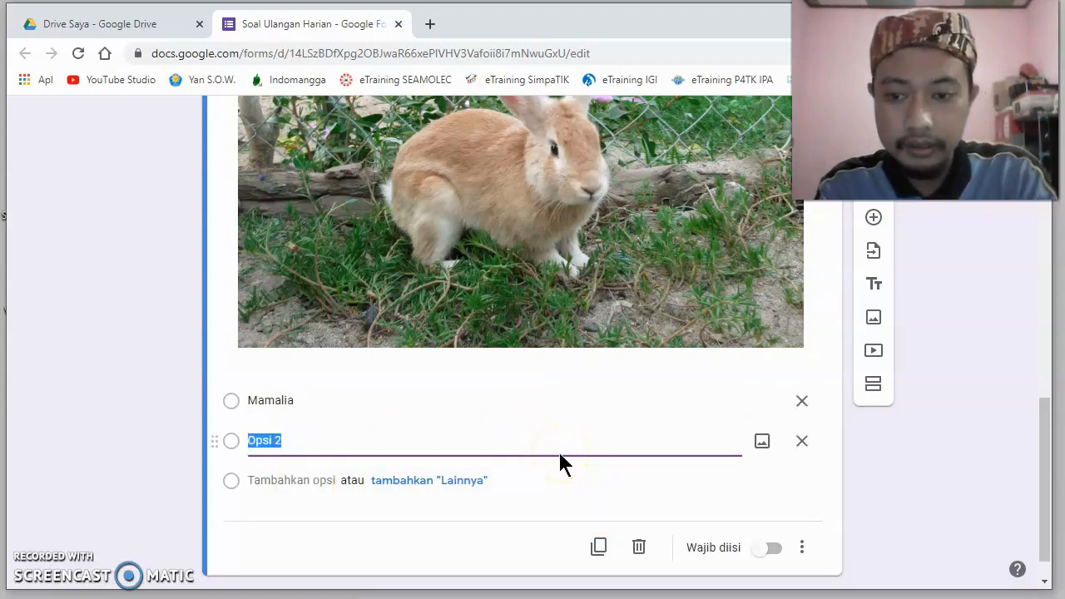
text(Pisc)
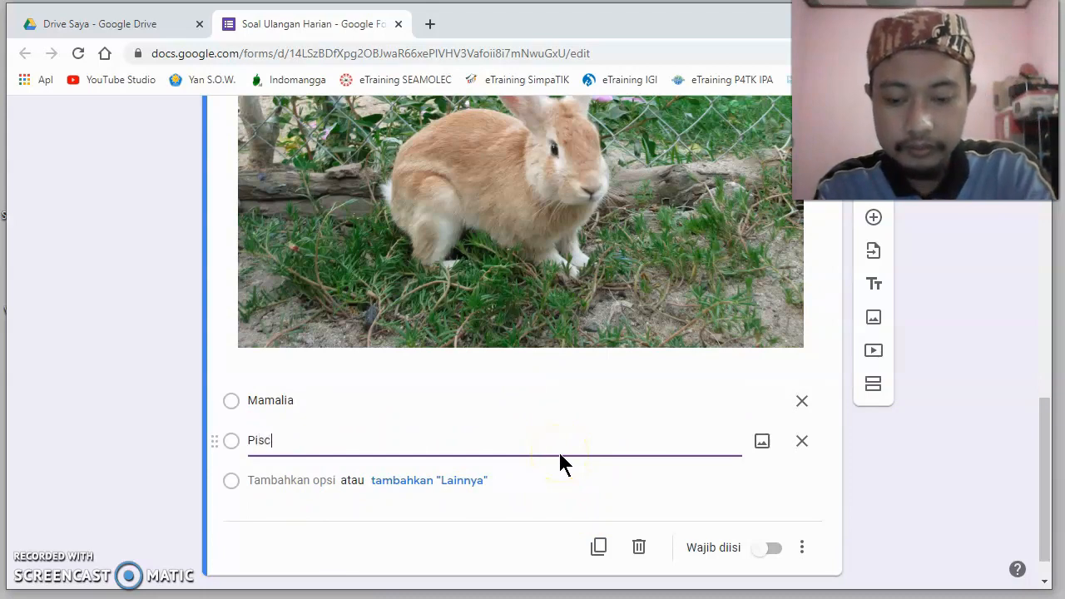
text(es)
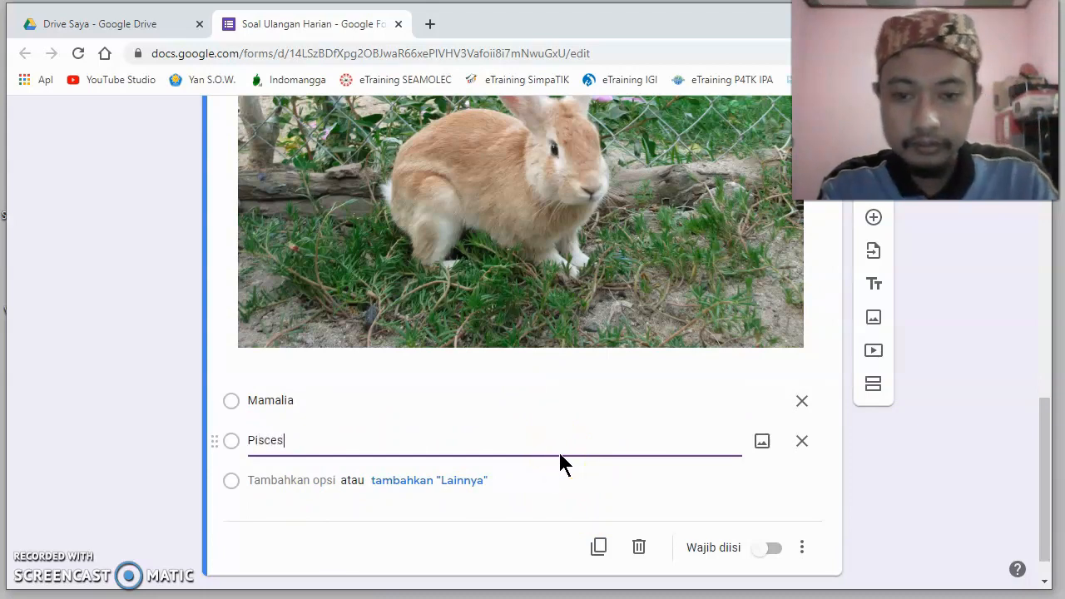
click(308, 480)
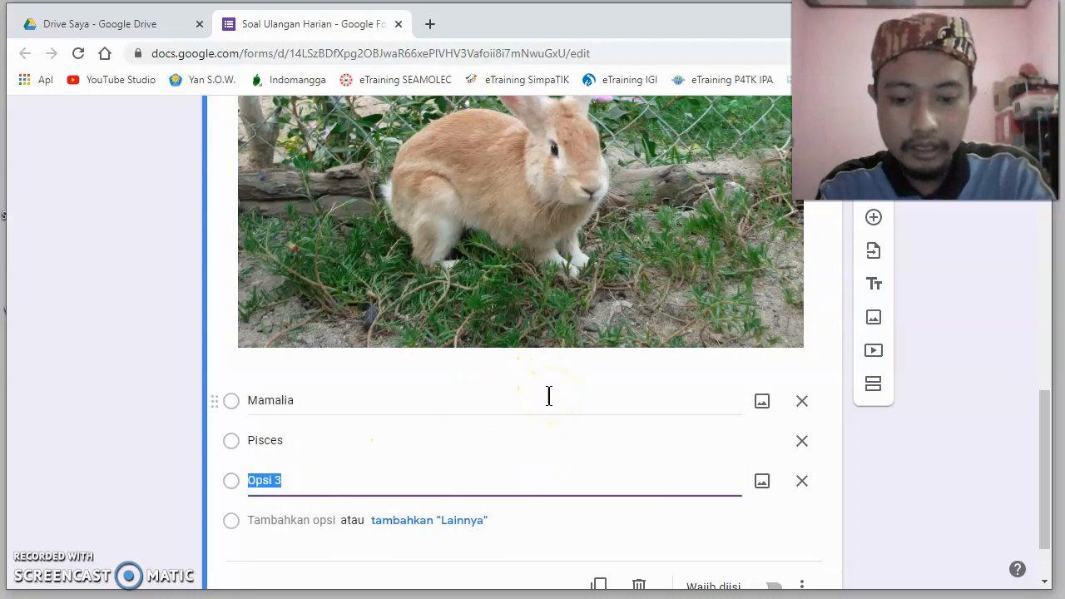
text(Tikus)
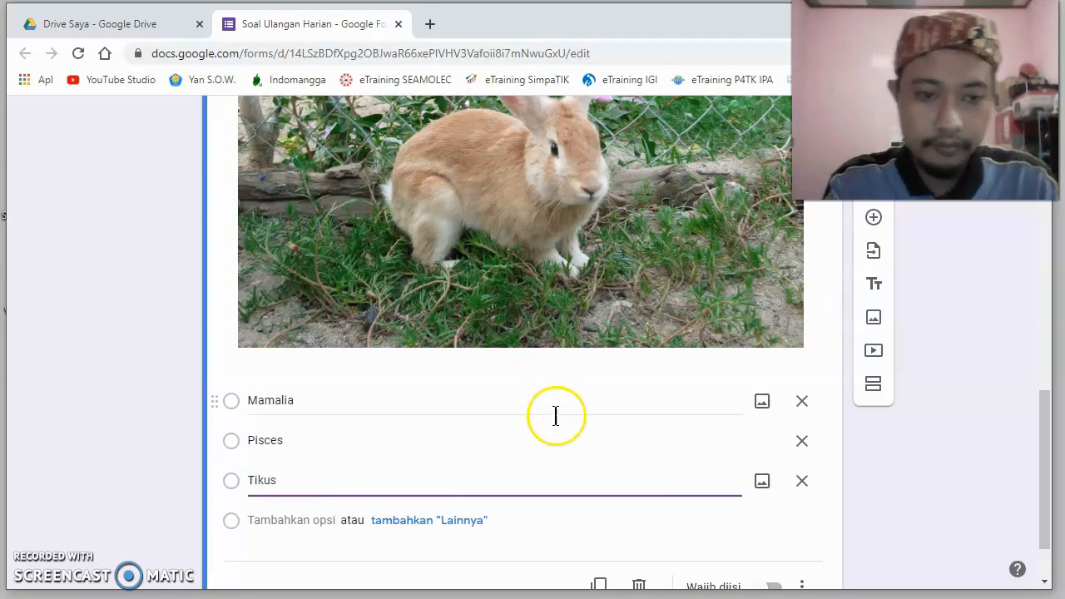
click(828, 489)
scroll(578, 435, down, 1)
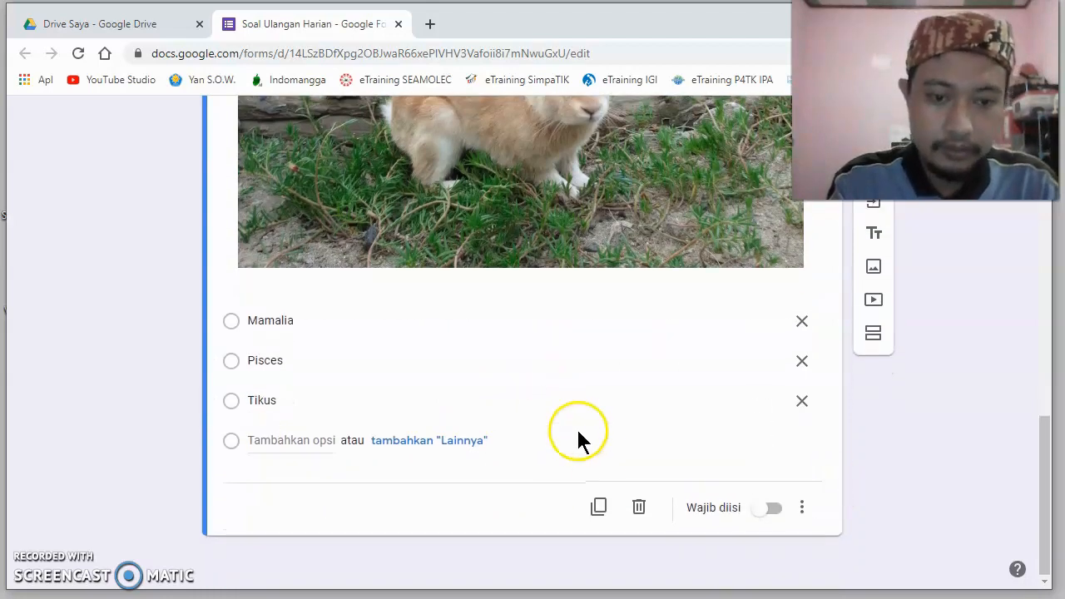
scroll(578, 435, up, 1)
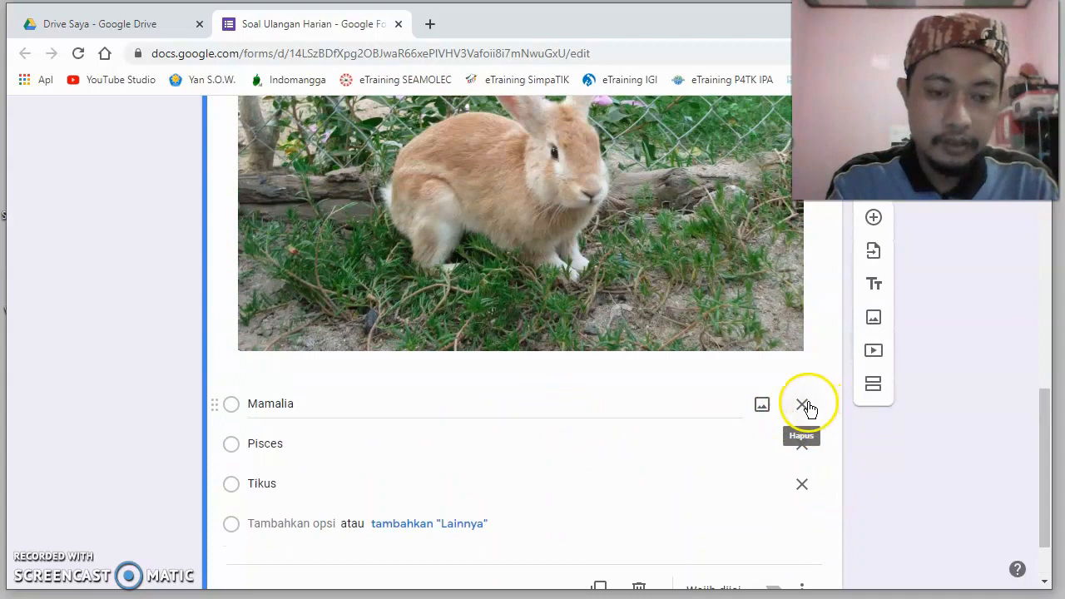
scroll(499, 416, down, 1)
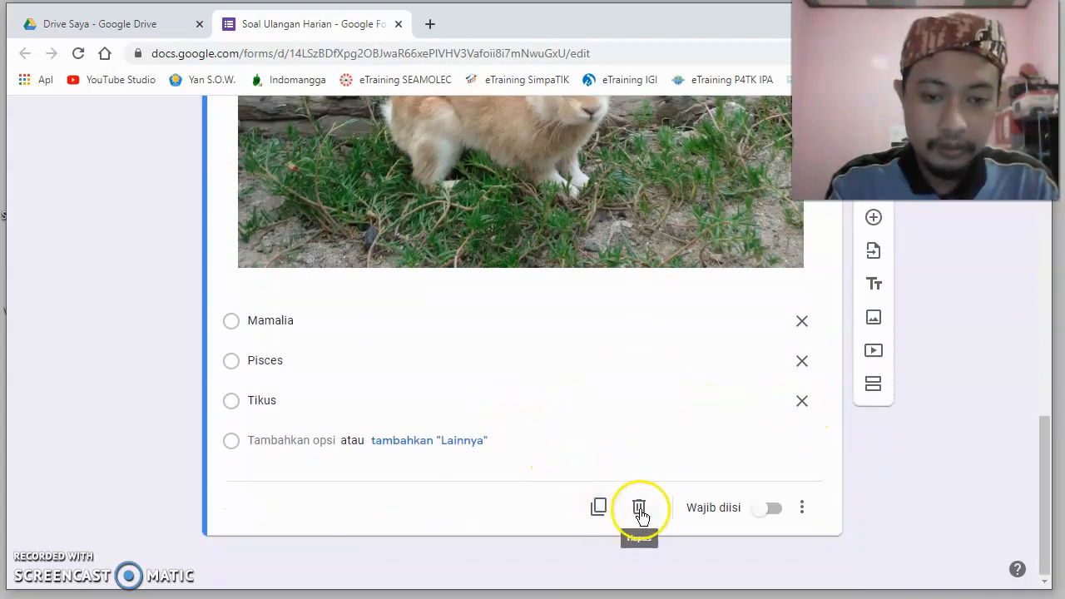
click(803, 511)
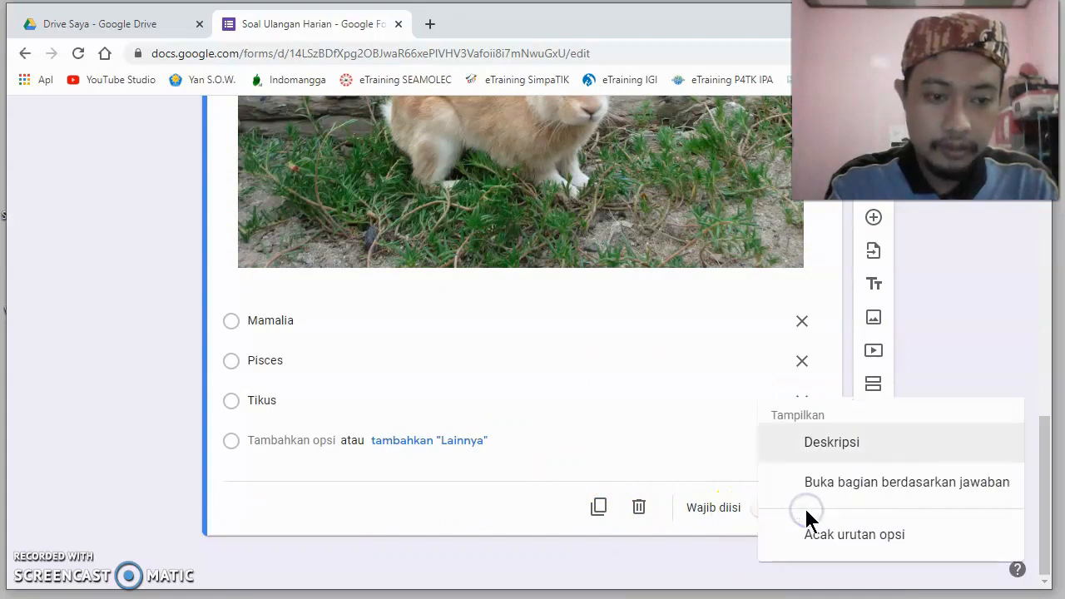
click(692, 453)
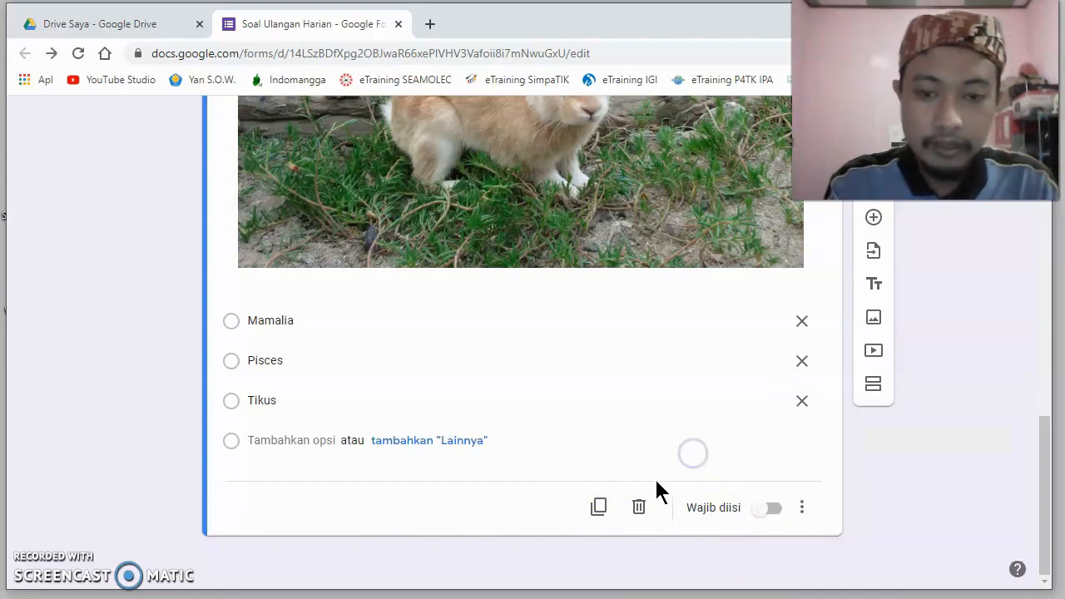
scroll(630, 449, up, 5)
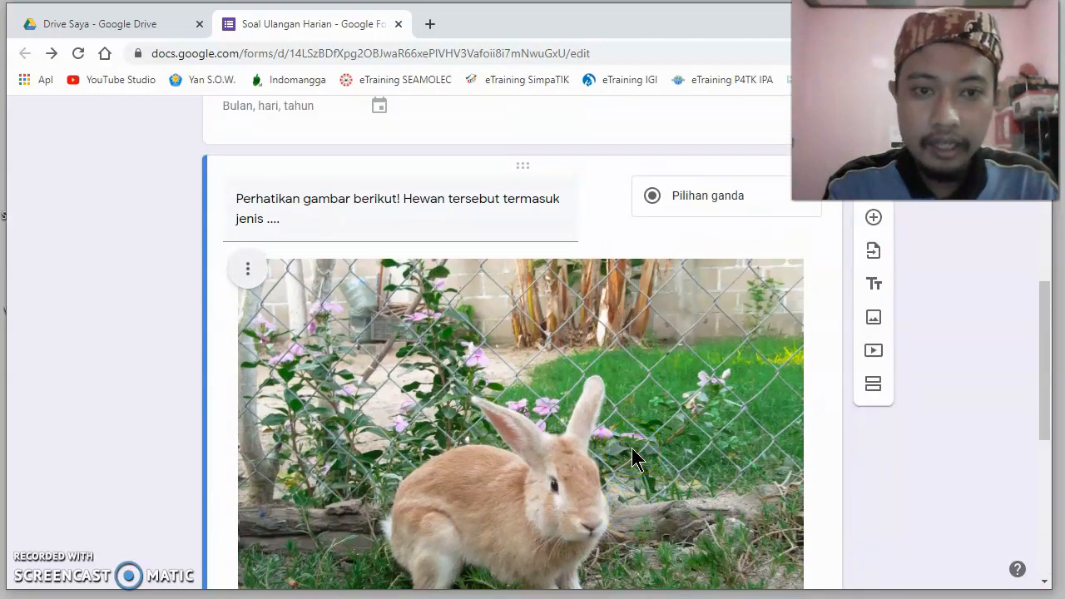
scroll(632, 448, down, 5)
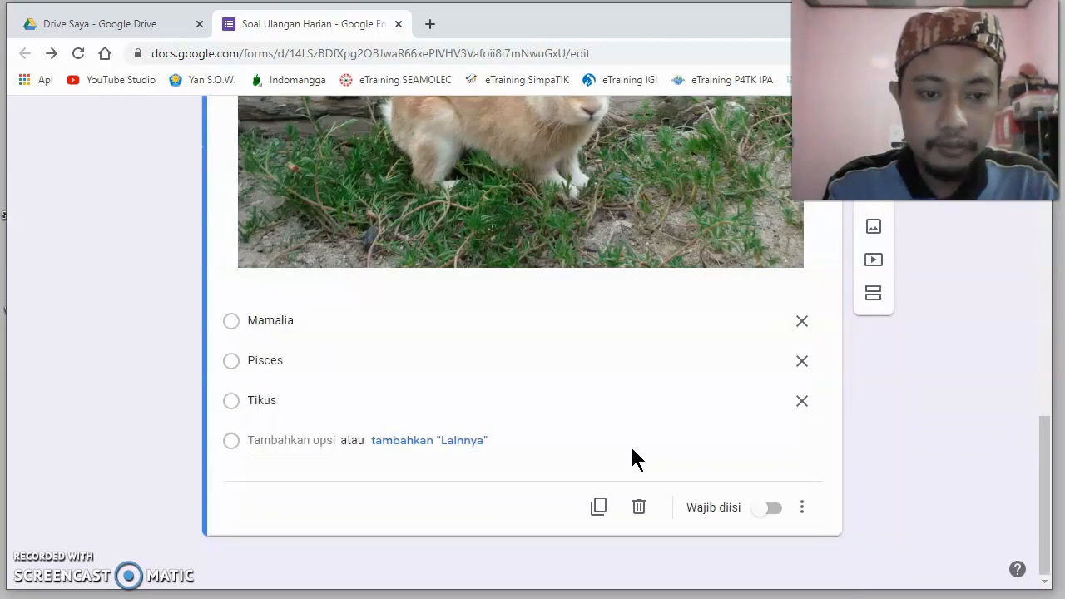
- Make the rabbit question required
click(805, 509)
click(772, 509)
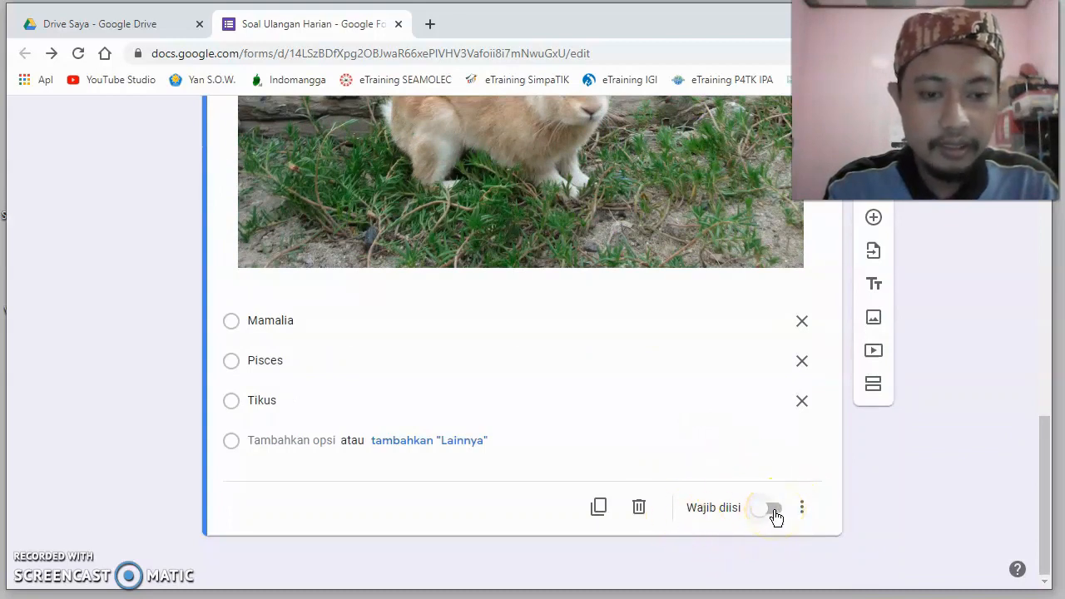
click(773, 513)
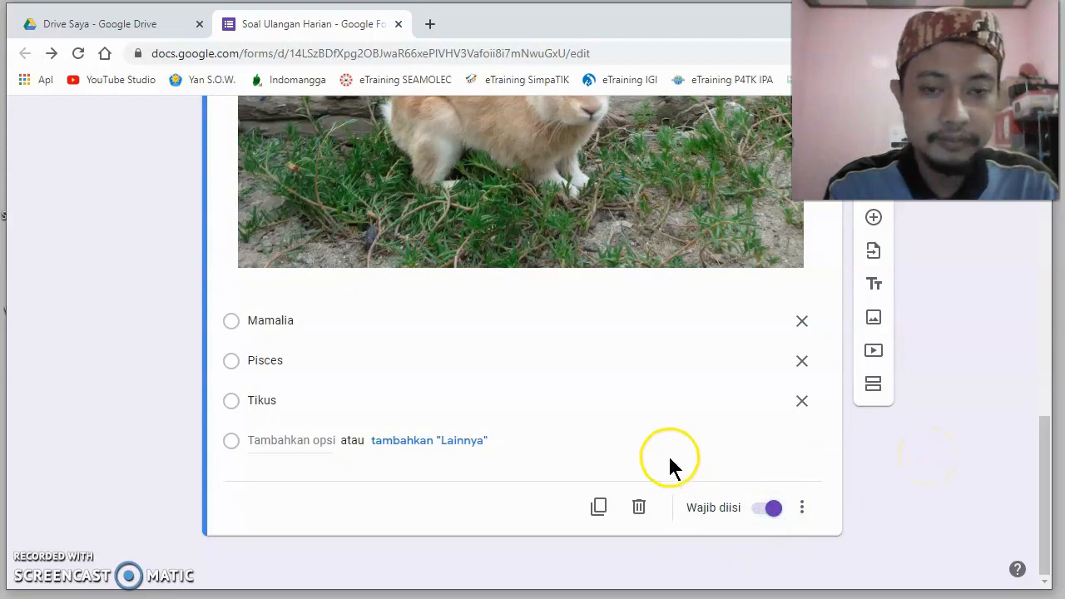
- Add a multiple-choice question below the rabbit question with the text "Perhatikan video berikut! Hewan yang tampil adalah ..."
scroll(670, 459, up, 4)
scroll(669, 457, up, 1)
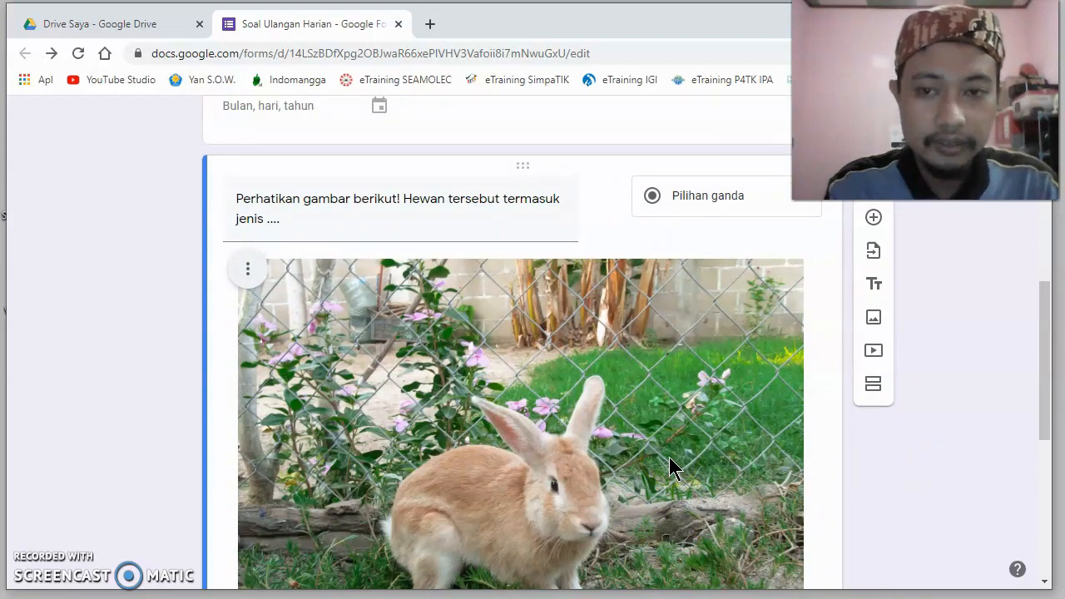
scroll(669, 457, down, 5)
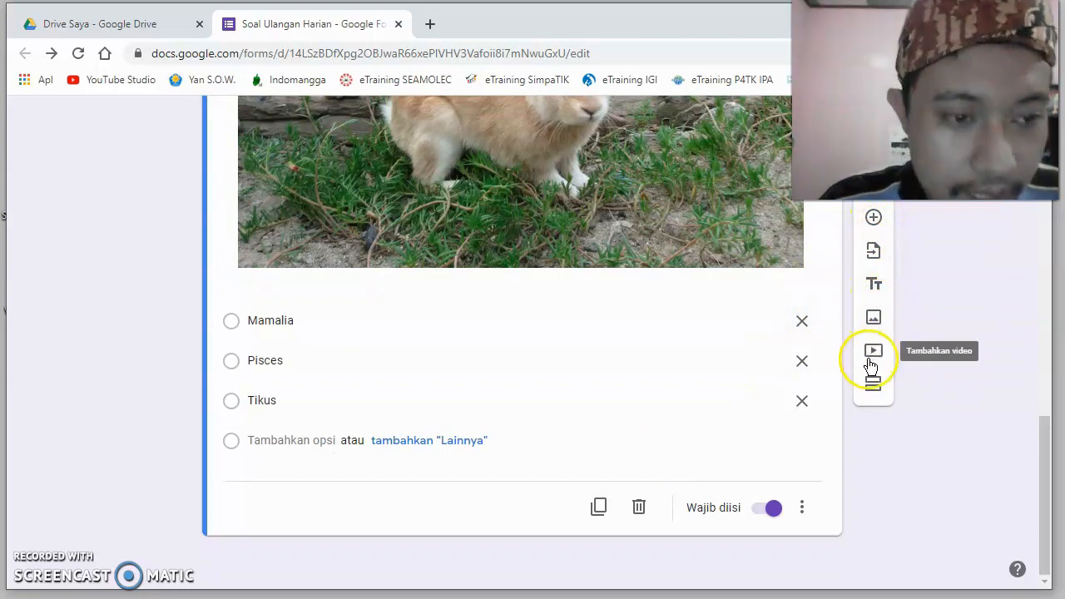
click(873, 219)
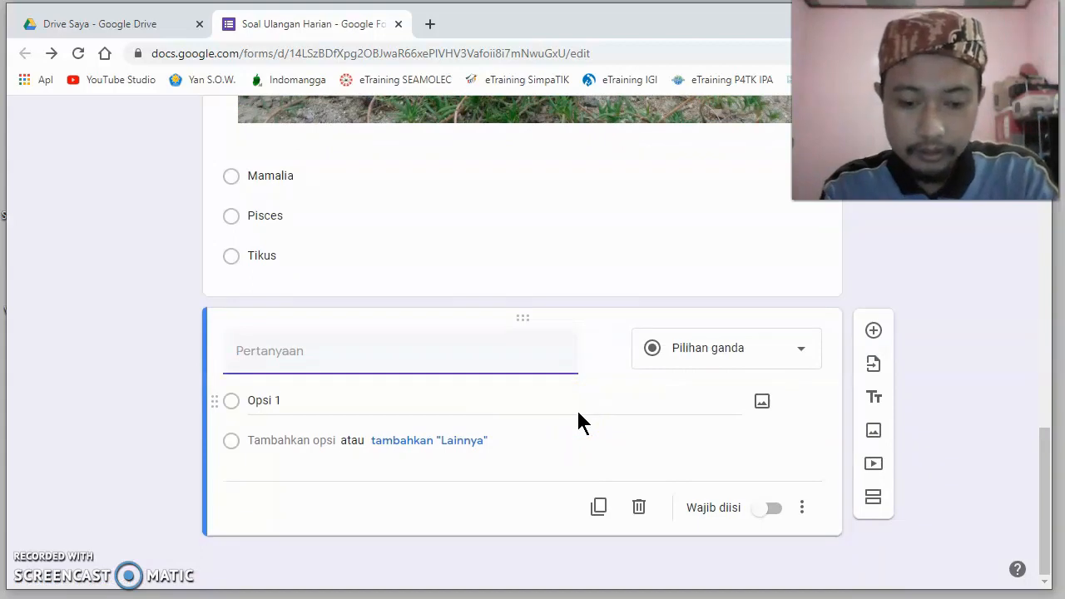
text(Perhat)
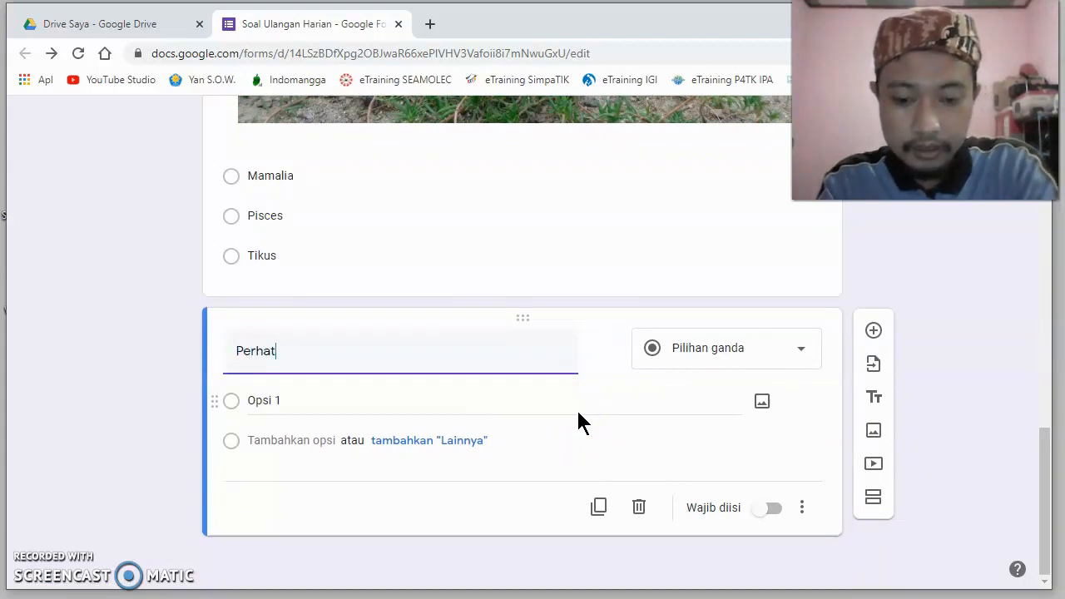
text(ikan )
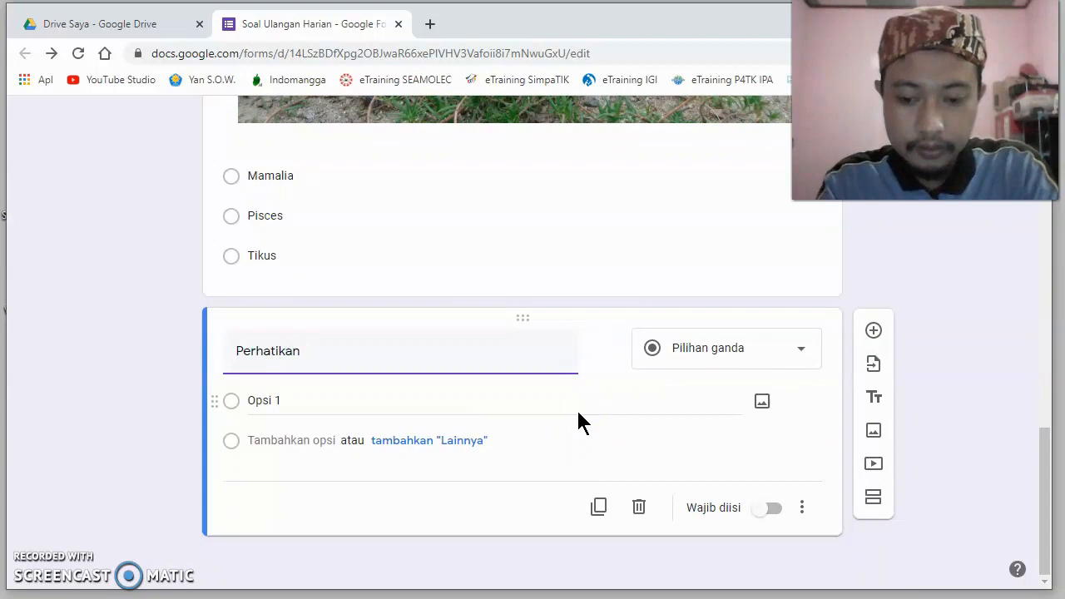
text(video )
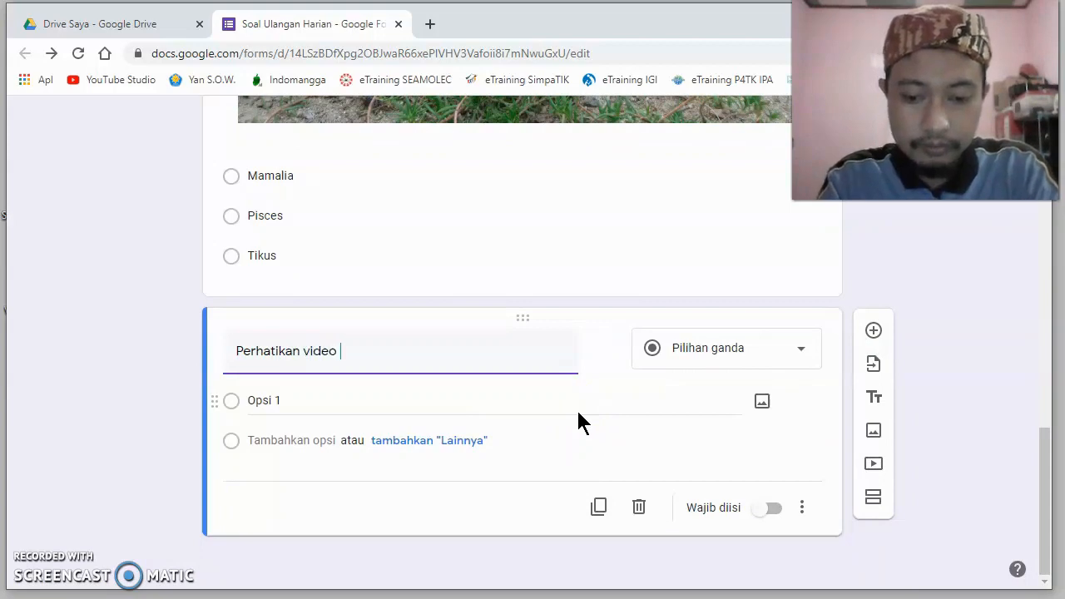
text(berikut)
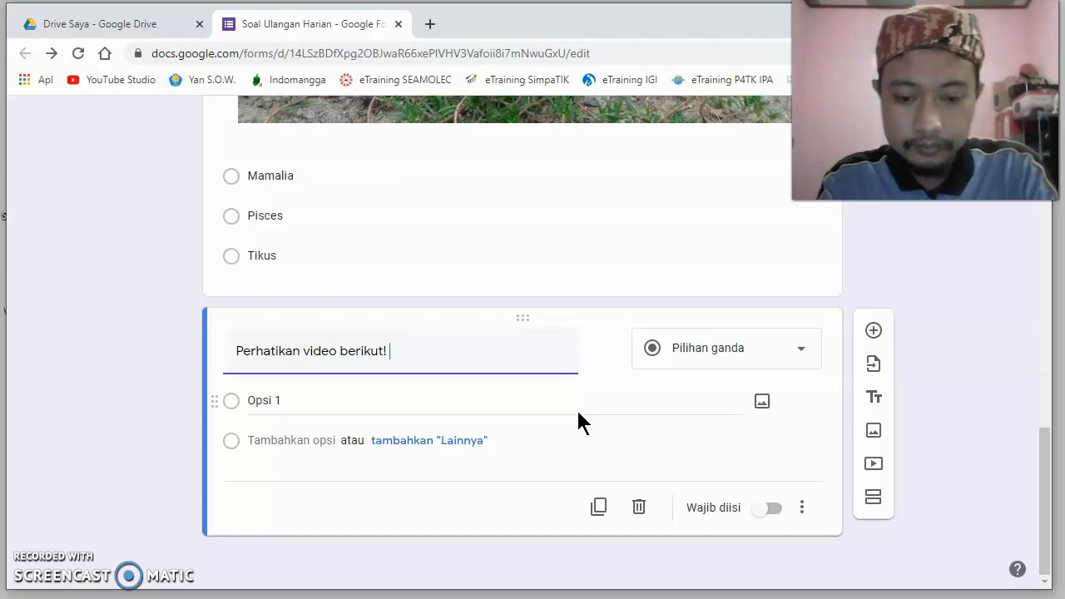
text(! Hewa)
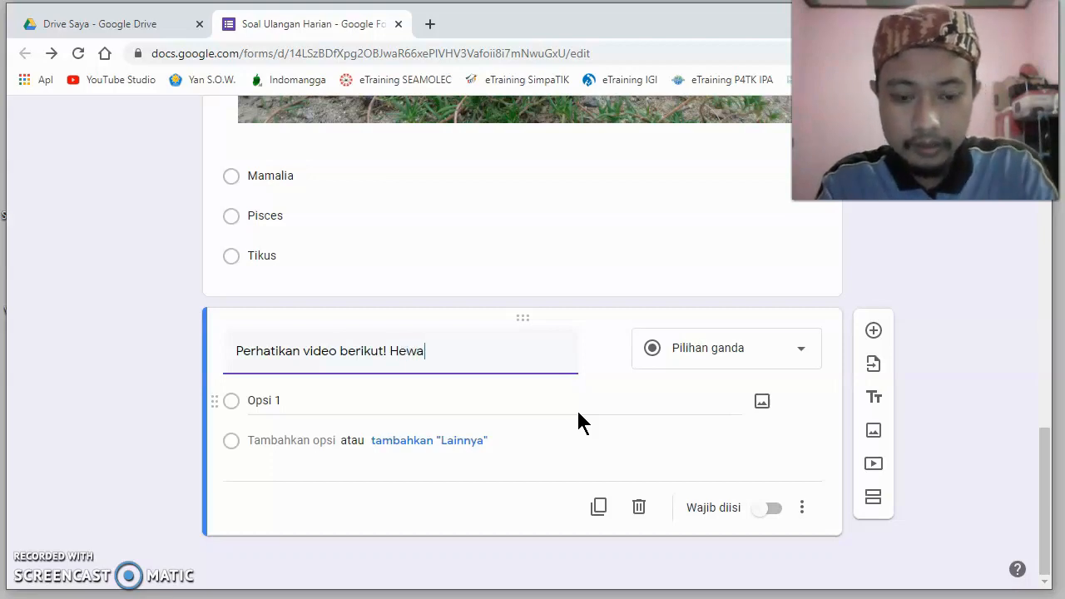
text(n yang ta)
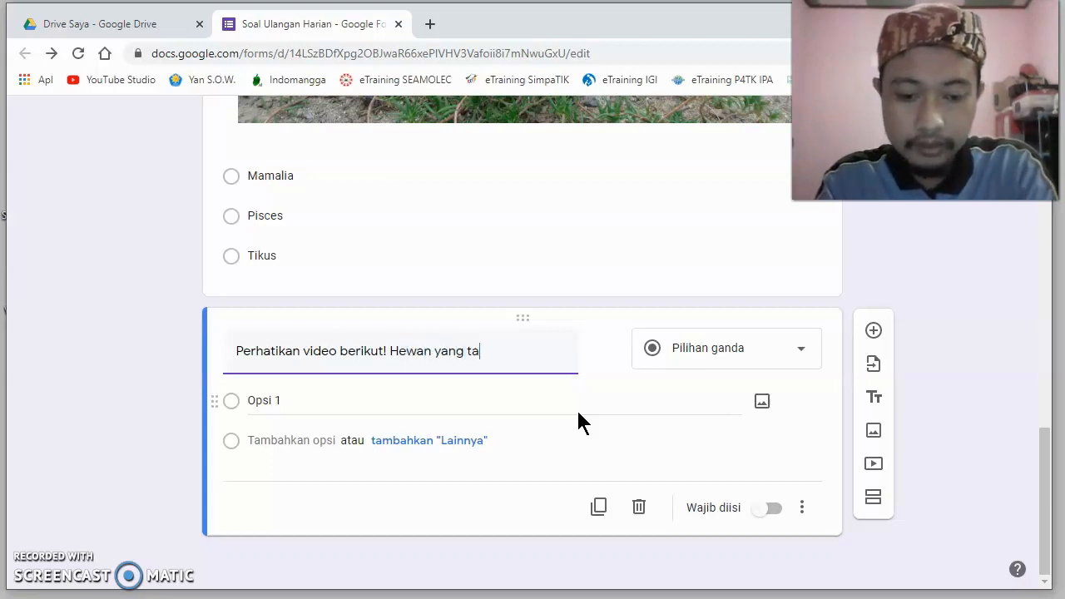
text(mpil ad)
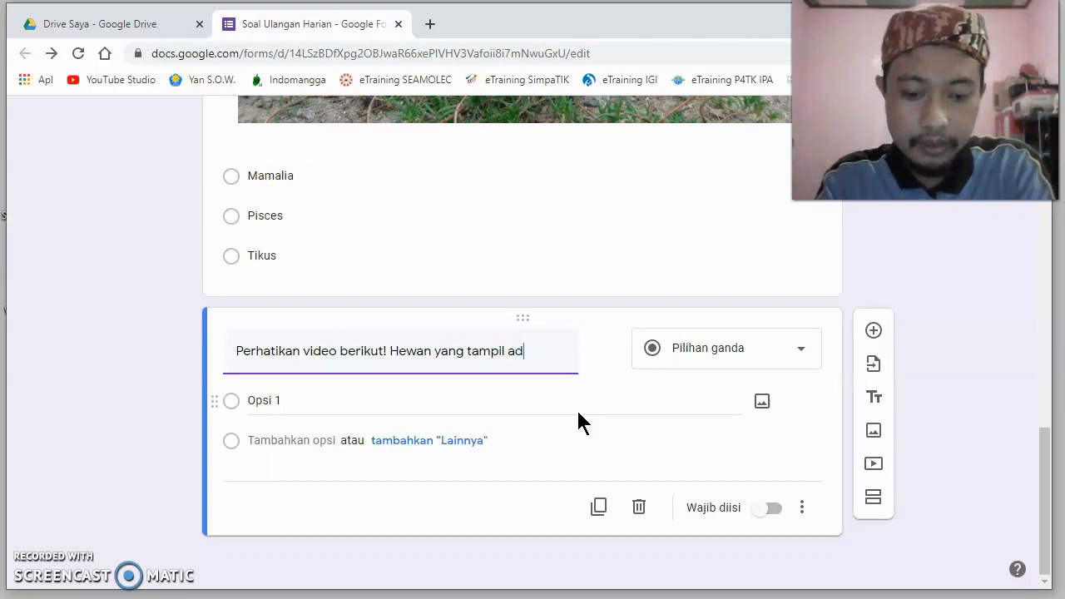
text(alah ...)
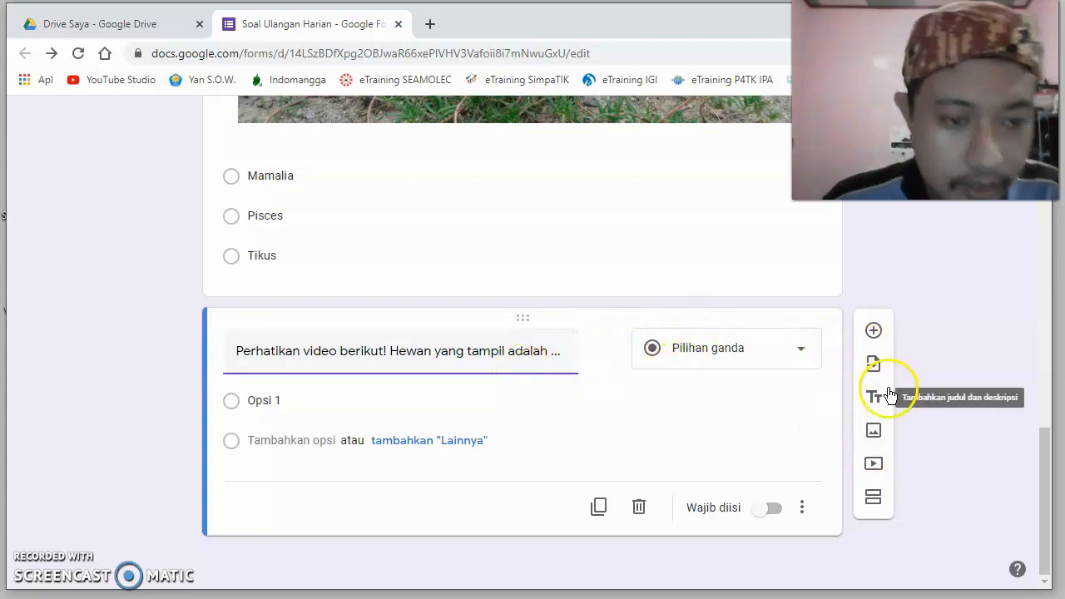
- Search YouTube for "semut" and insert the video "10 Fakta Unik Koloni Semut Yang Bikin Takjub" into the form
click(872, 466)
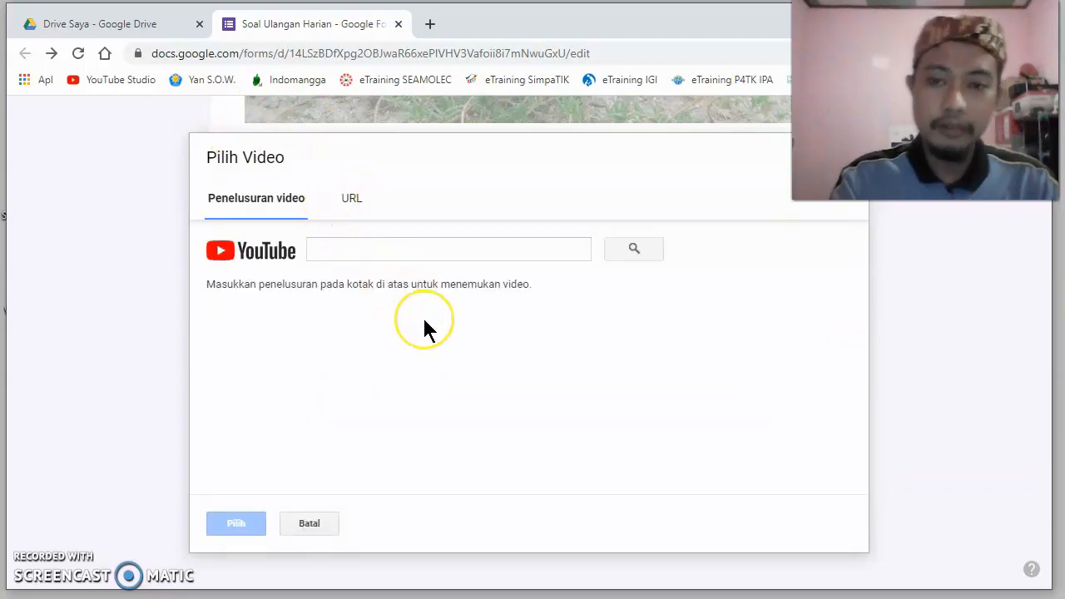
click(399, 254)
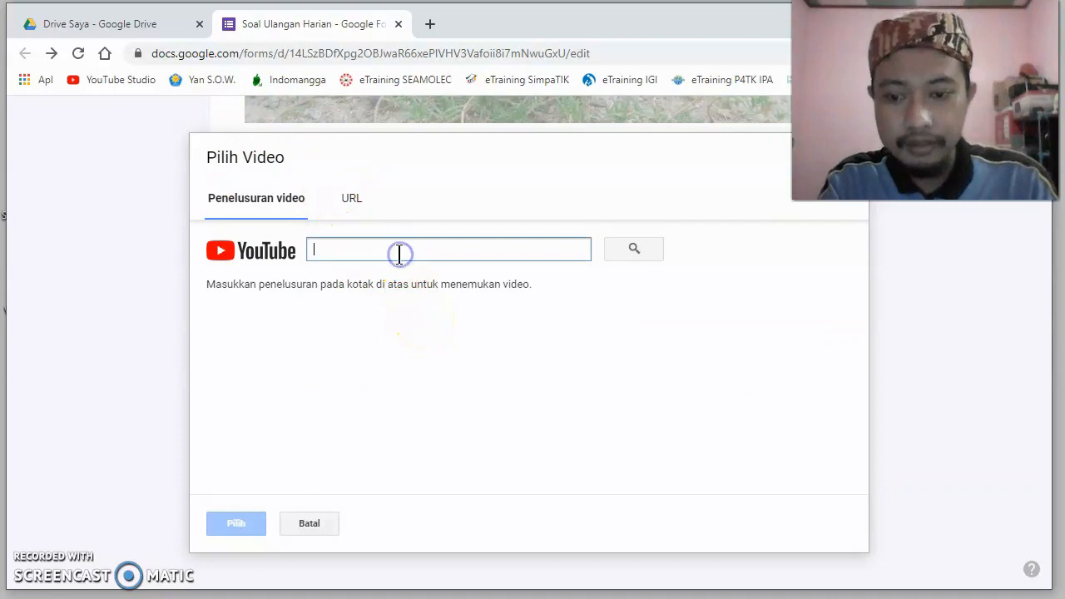
text(sem)
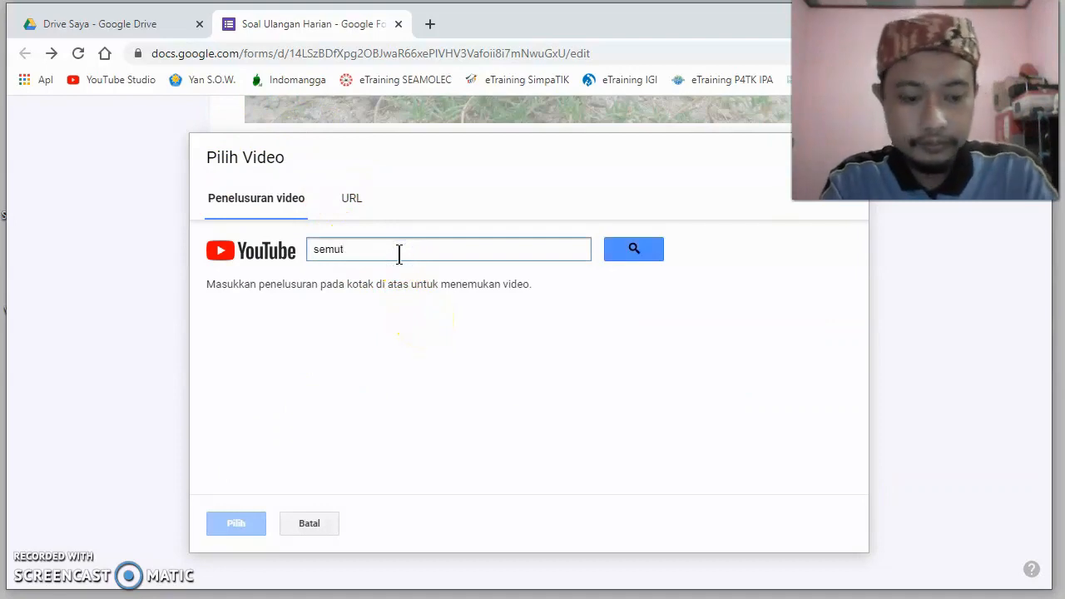
text(ut)
key(Return)
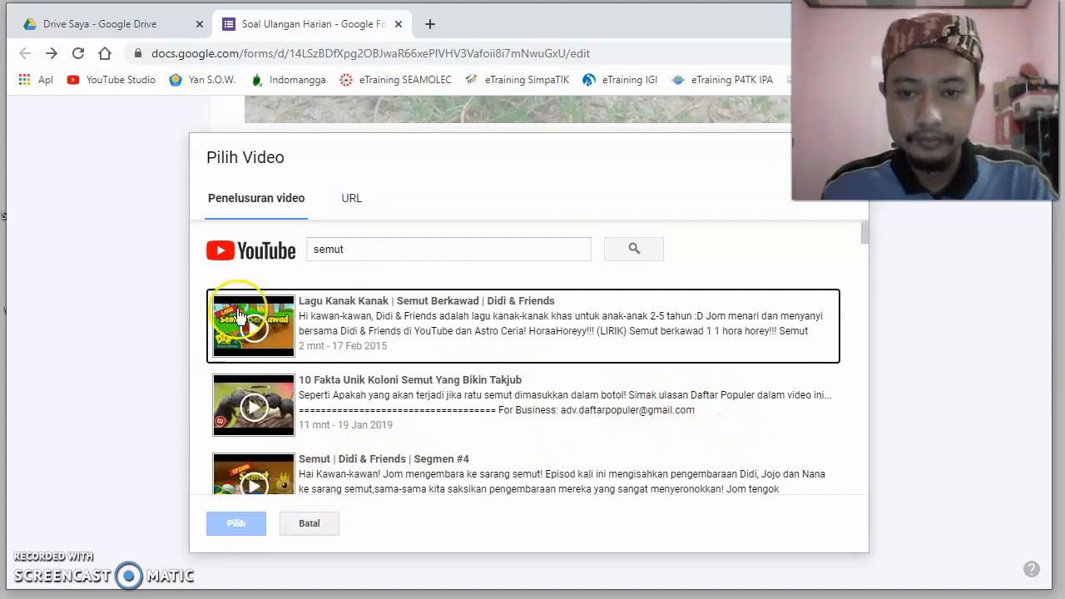
scroll(258, 426, down, 1)
click(342, 313)
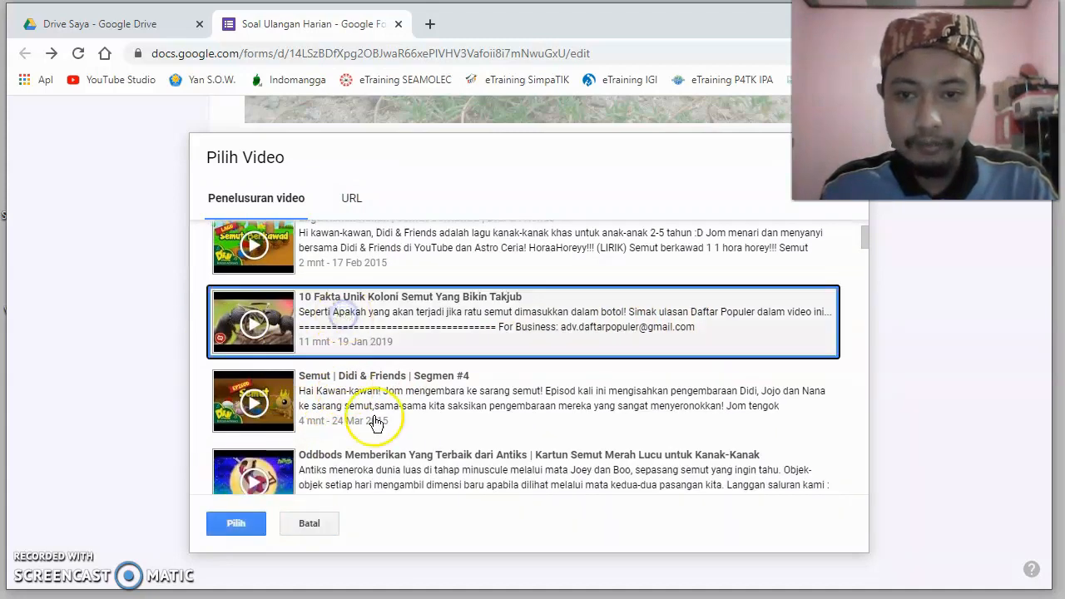
click(233, 524)
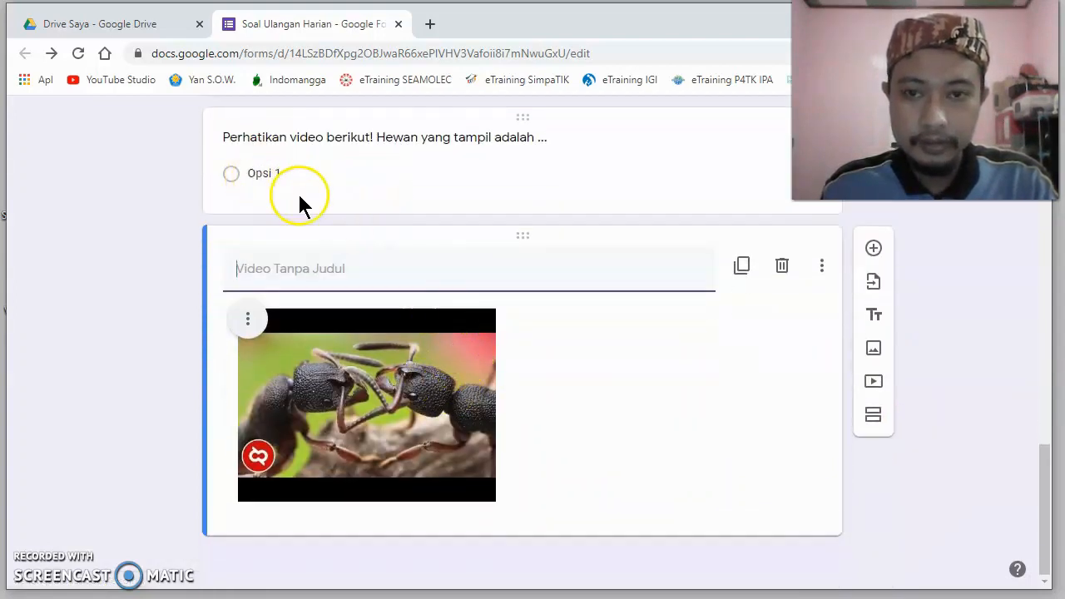
- Title the ant video "Perhatikan video berikut!"
scroll(526, 240, up, 1)
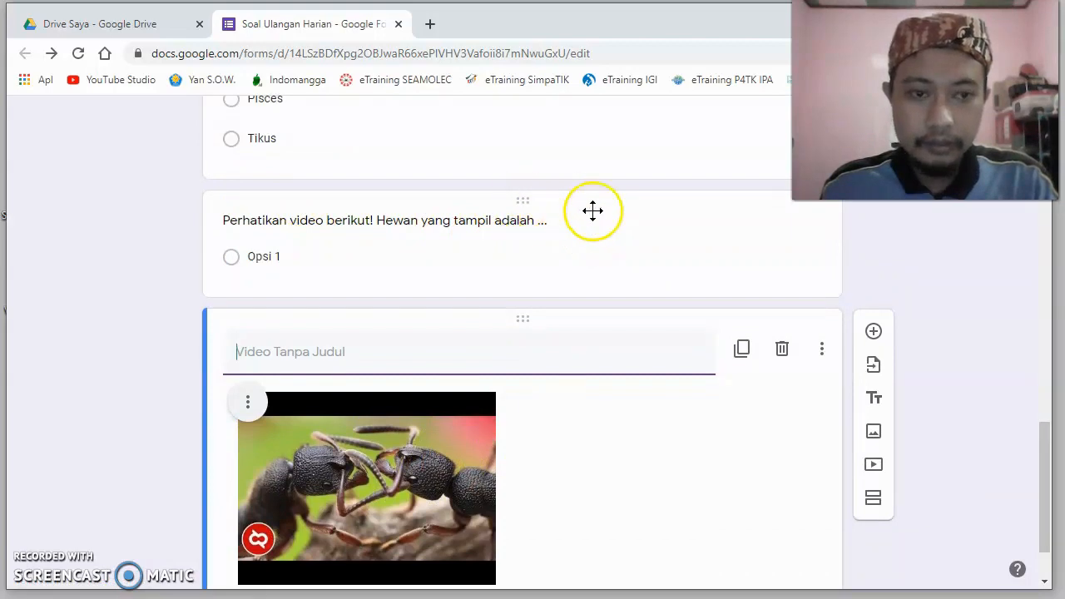
scroll(608, 220, down, 1)
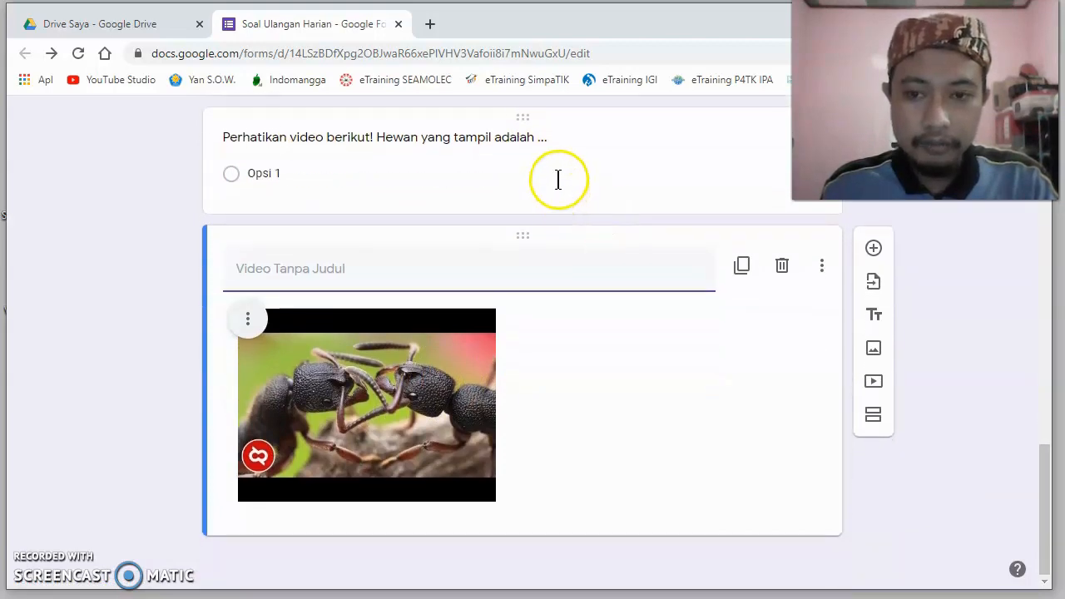
click(397, 277)
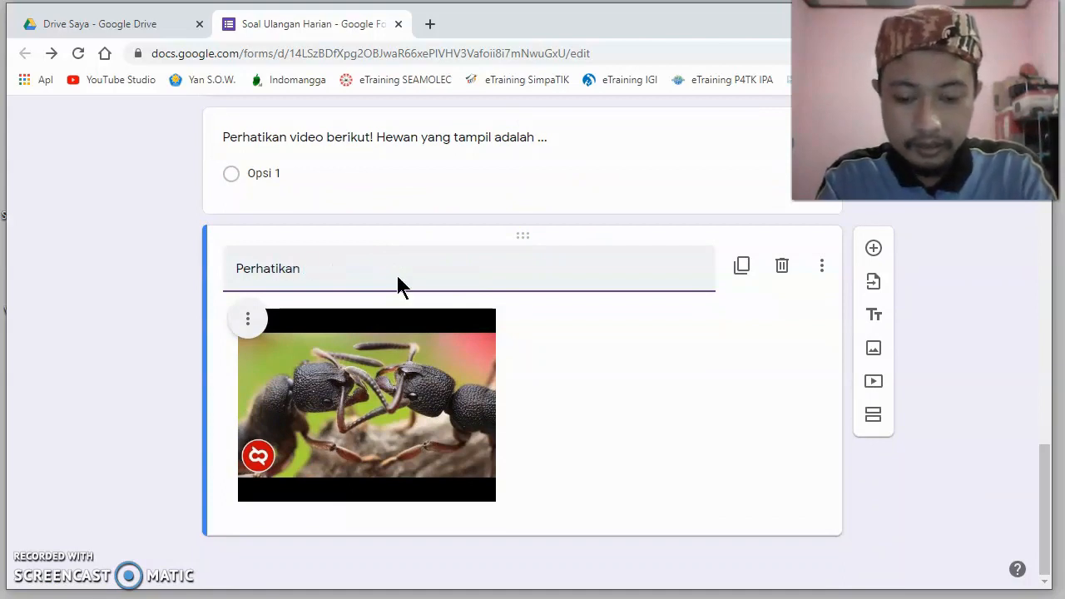
text(video berikut!)
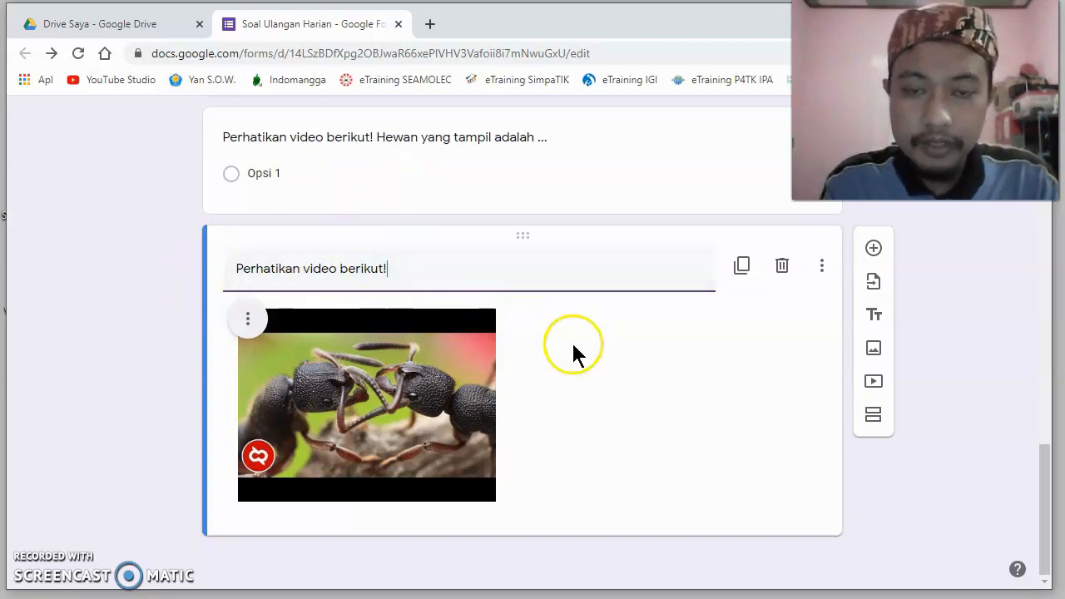
- Move the ant video block above the question that asks which animal appears
scroll(573, 348, up, 2)
drag(516, 405, 497, 330)
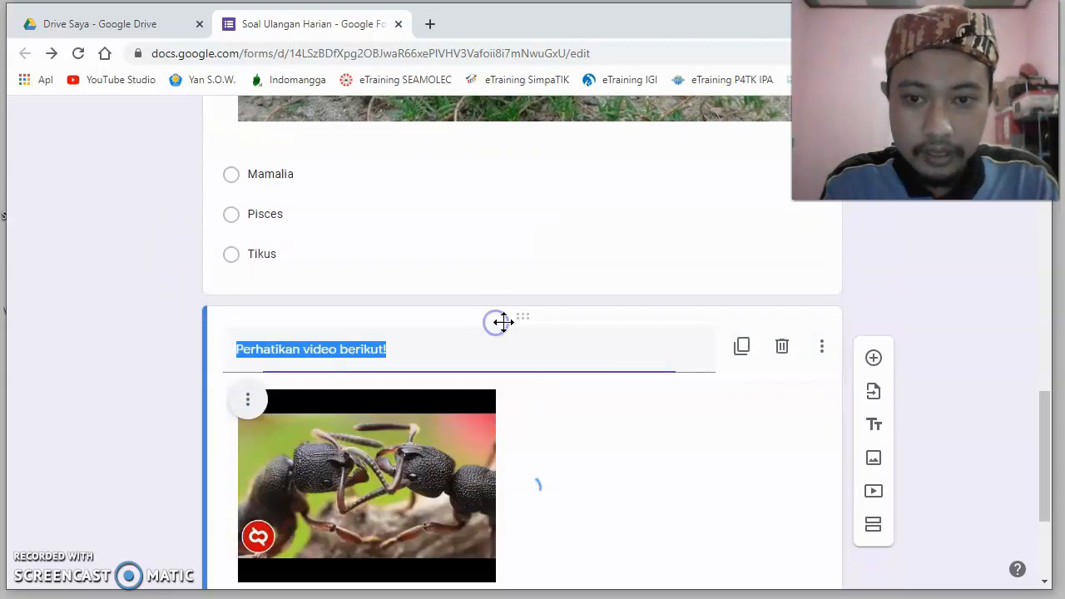
scroll(563, 342, down, 2)
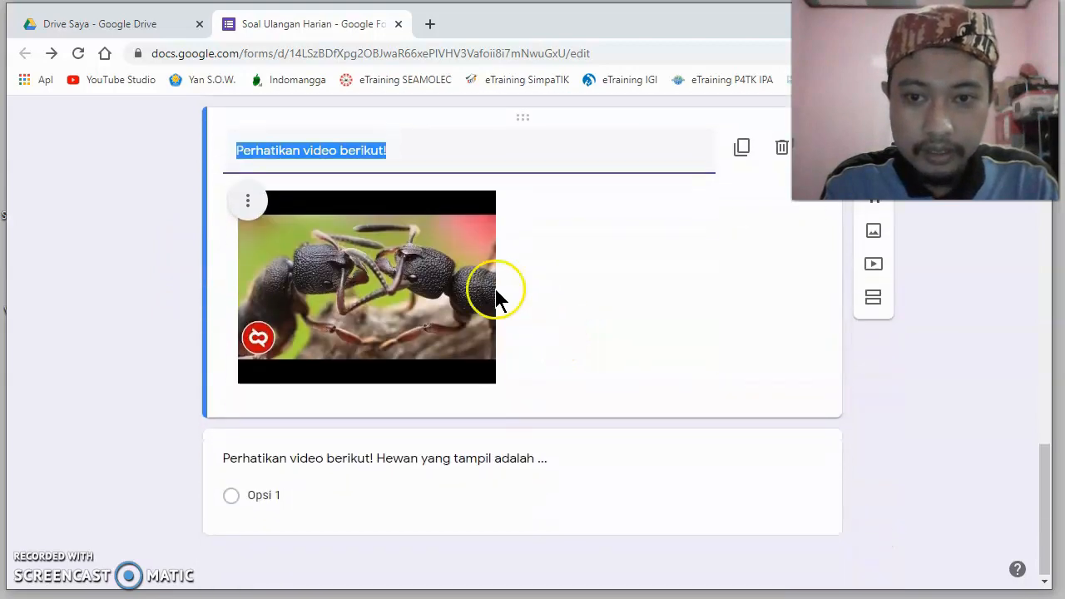
- Remove "Perhatikan video berikut!" from the question below the ant video so its text reads "Hewan yang tampil adalah ..."
click(470, 478)
click(388, 446)
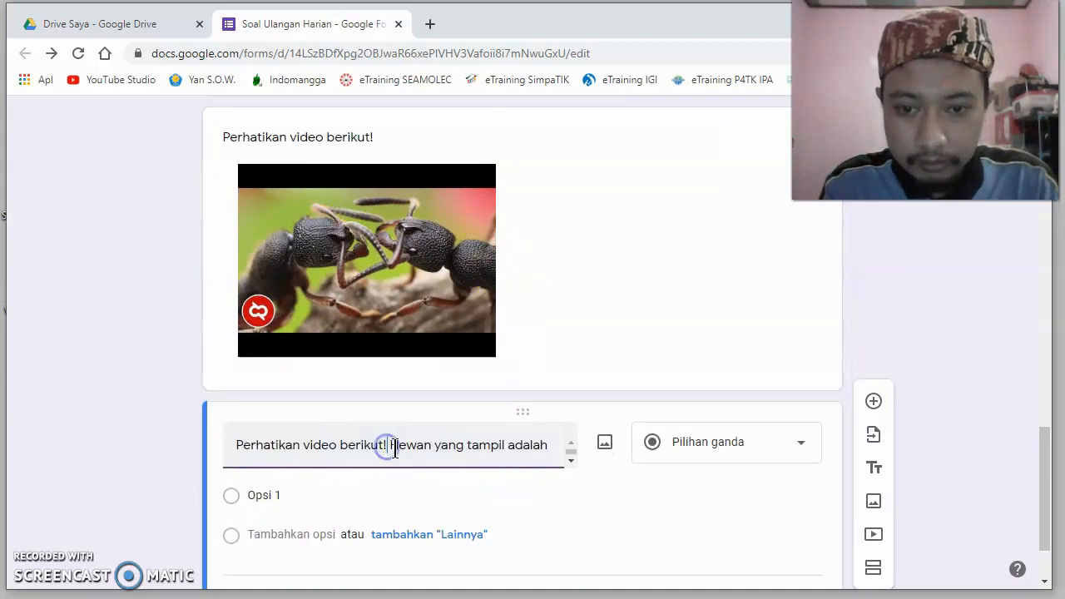
drag(392, 446, 232, 445)
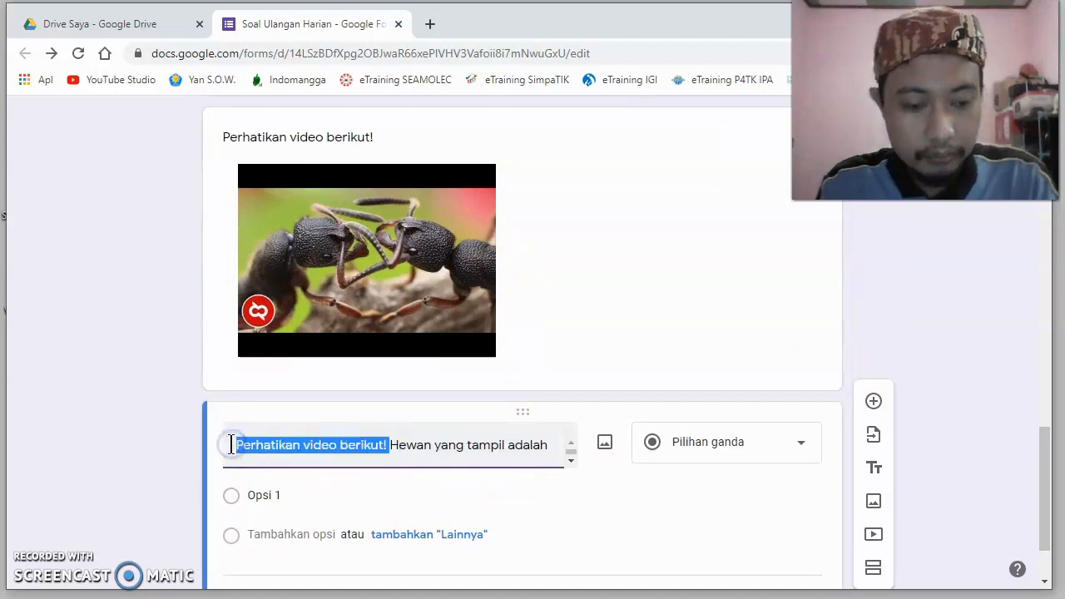
key(BackSpace)
click(149, 421)
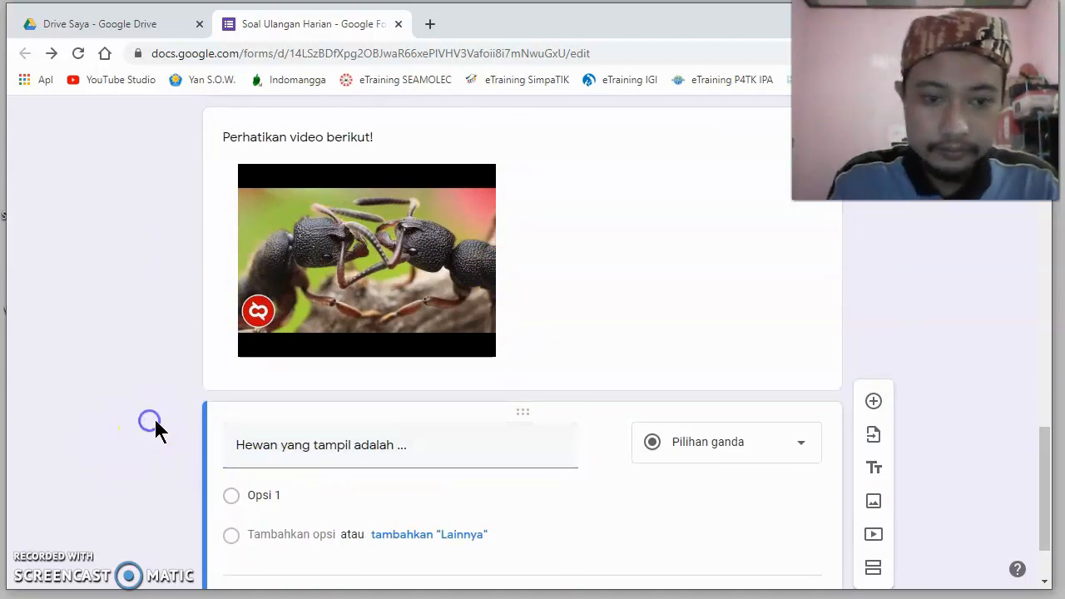
- Enter "Kuda", "Semut" and "Lalat" as the answer options of the question "Hewan yang tampil adalah ..."
scroll(571, 441, down, 1)
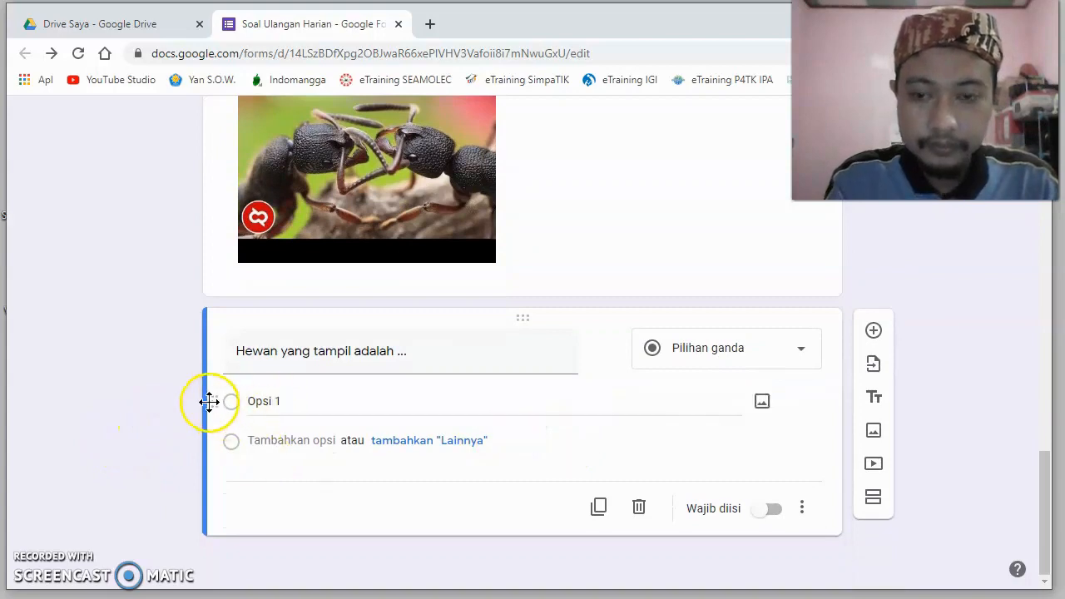
click(289, 402)
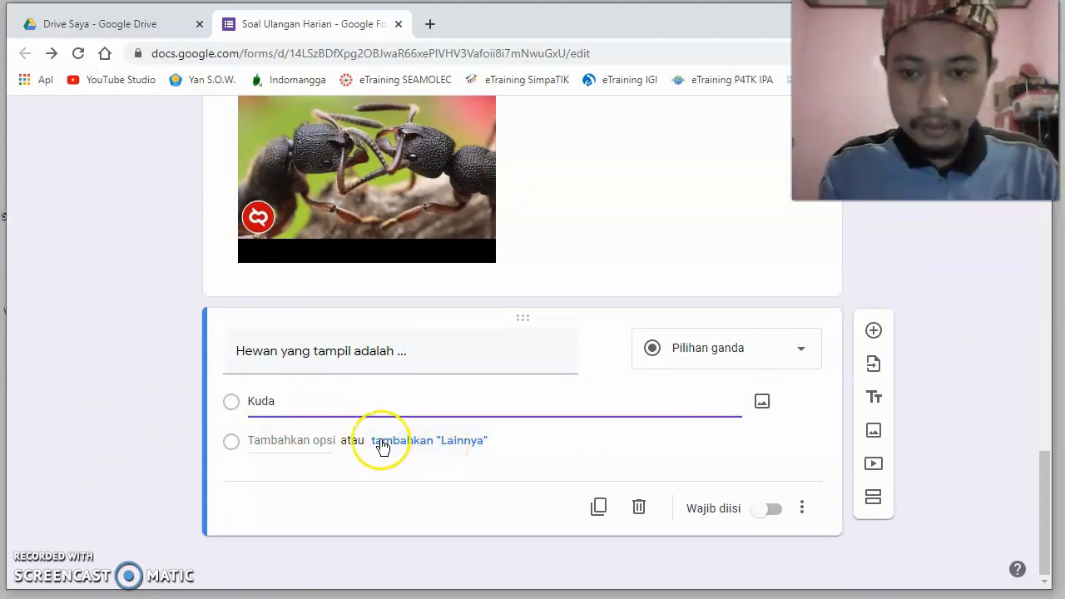
click(297, 440)
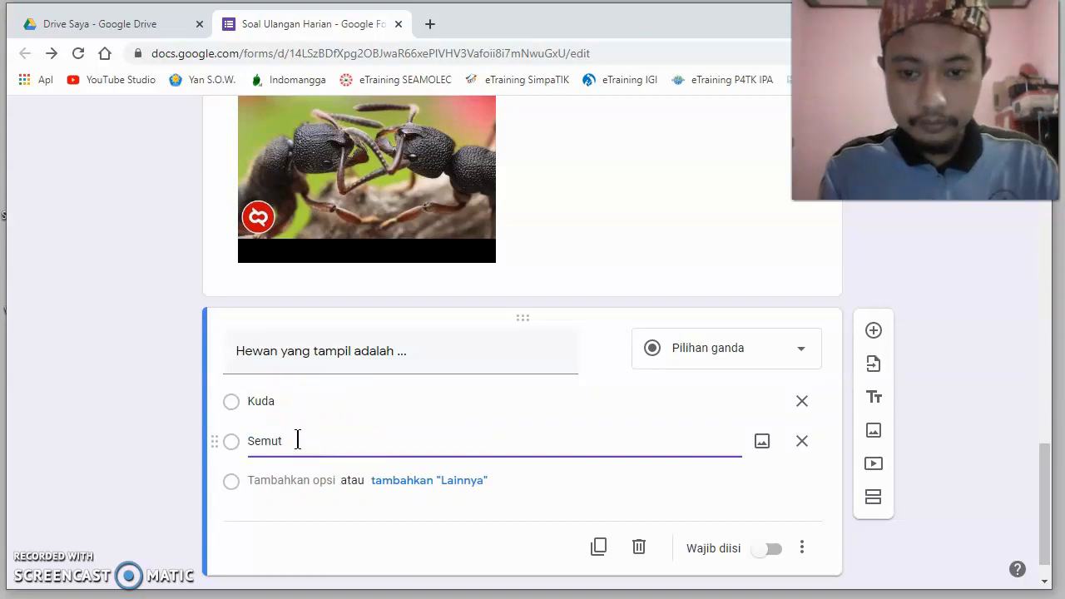
click(287, 482)
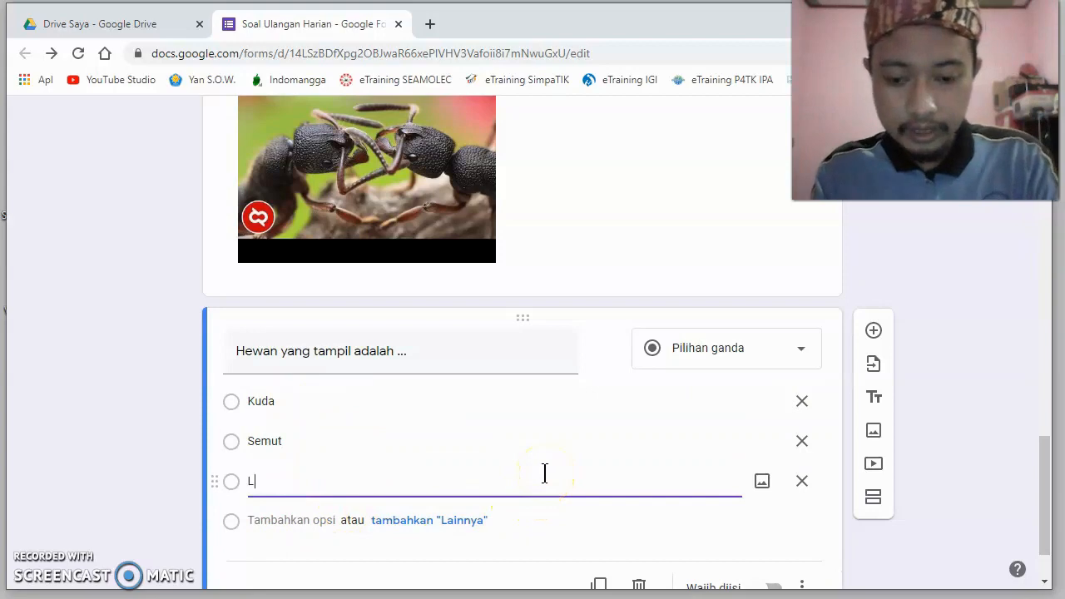
click(969, 481)
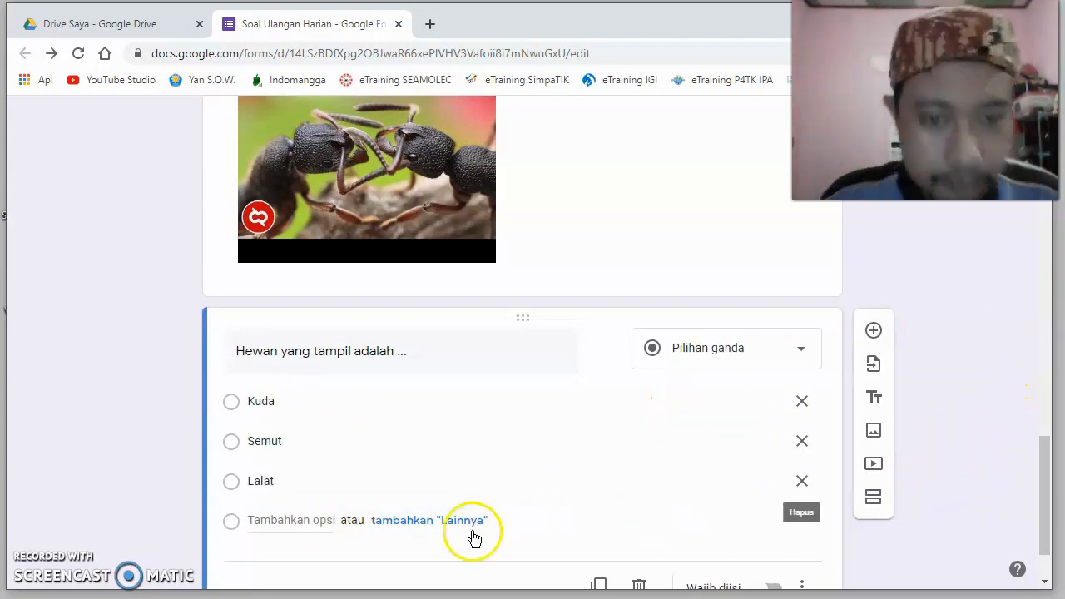
scroll(616, 440, down, 2)
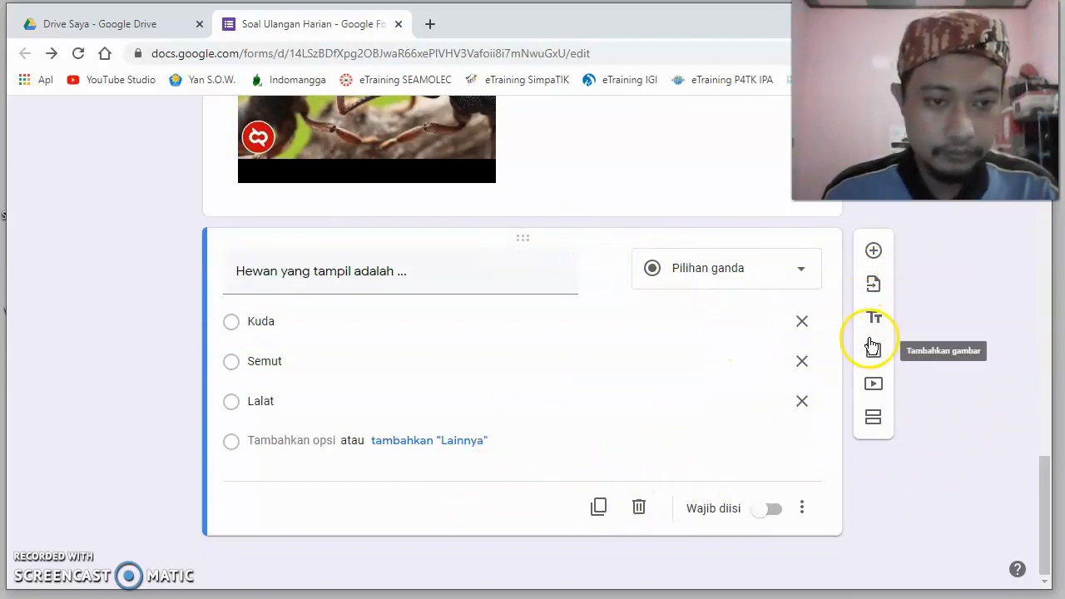
- Turn the form into a quiz by enabling "Jadikan ini sebagai kuis" in the form settings
scroll(670, 298, up, 5)
scroll(670, 298, up, 15)
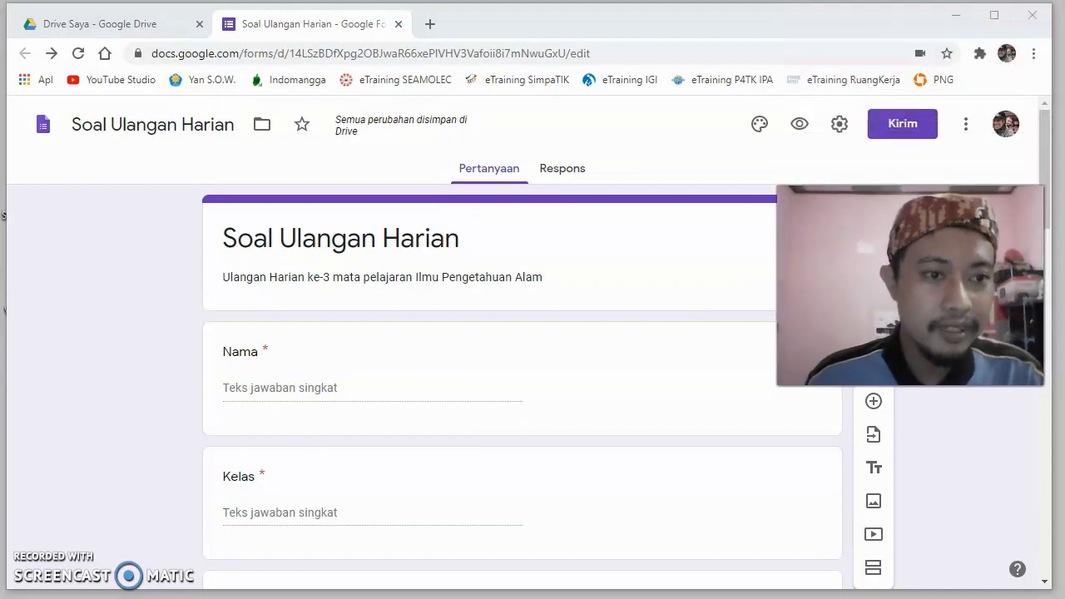
scroll(513, 263, down, 8)
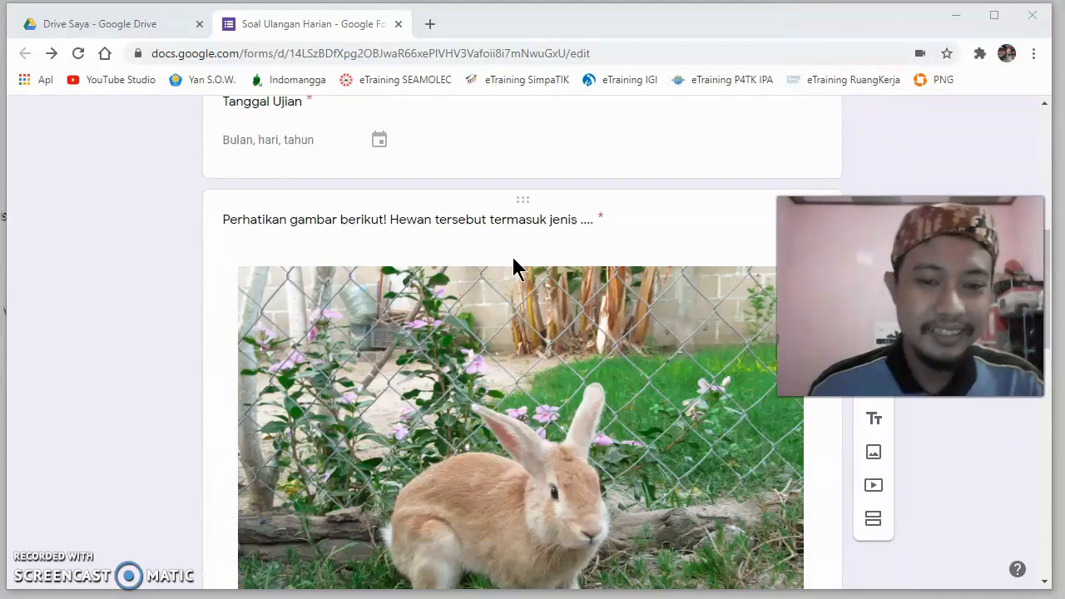
scroll(511, 254, down, 10)
scroll(512, 251, up, 18)
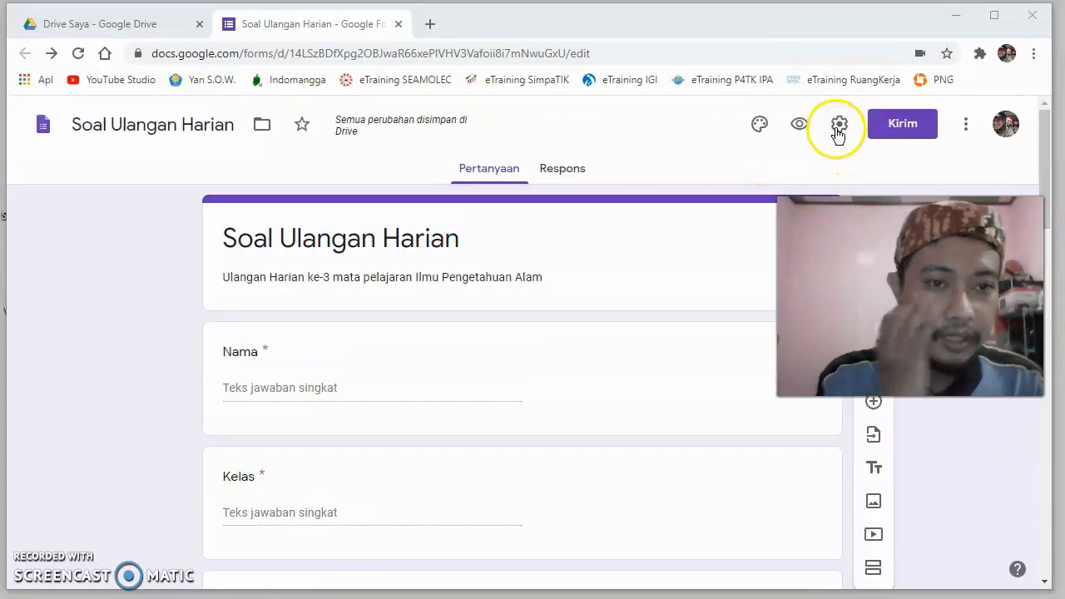
click(839, 124)
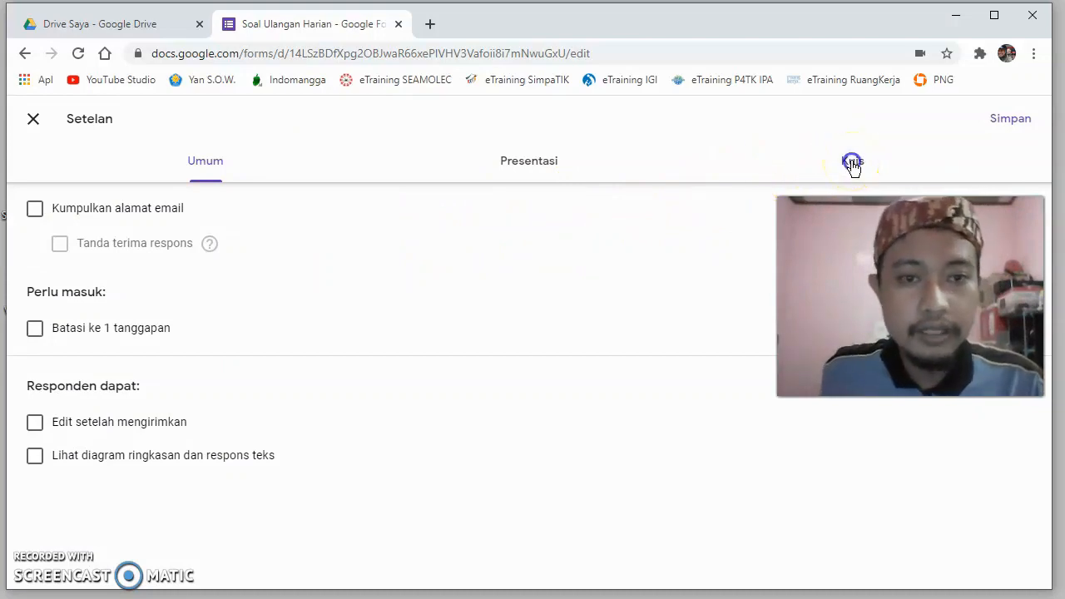
click(853, 163)
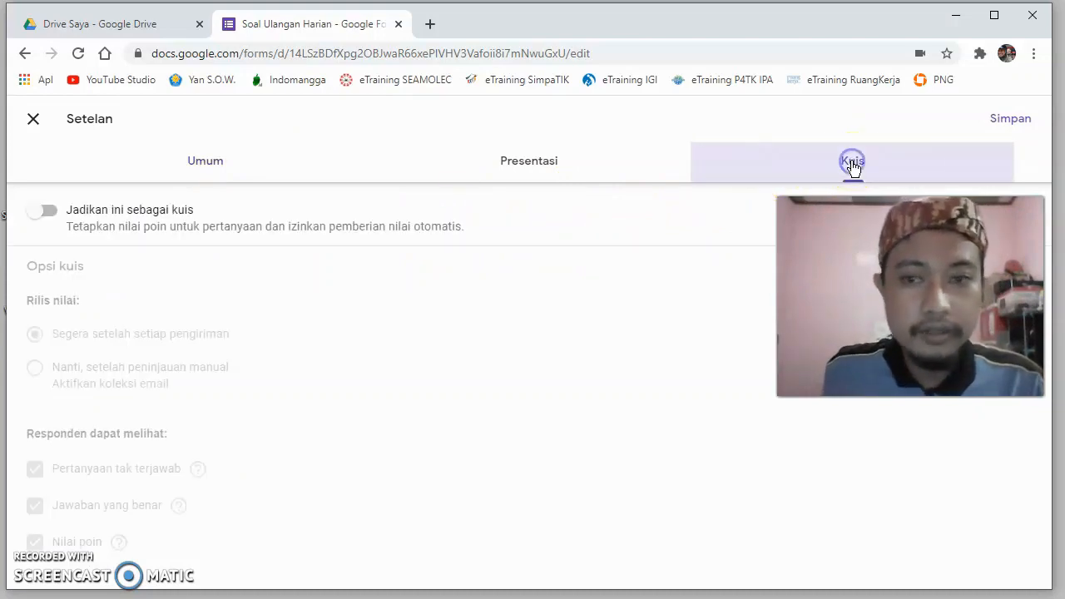
click(52, 214)
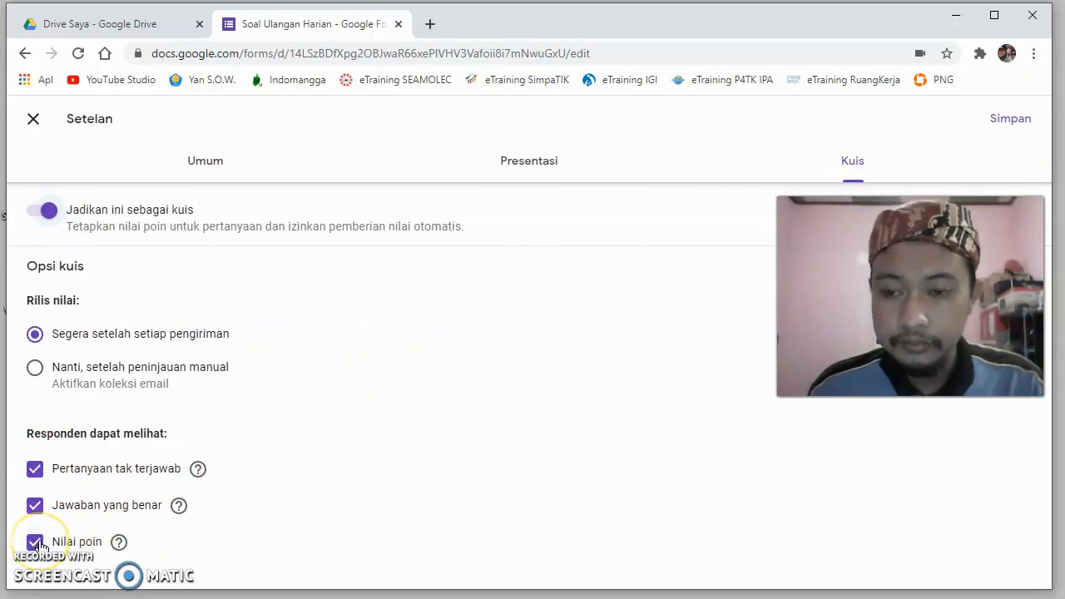
- Stop respondents from seeing "Pertanyaan tak terjawab", "Jawaban yang benar" and "Nilai poin", and save the form settings
click(34, 470)
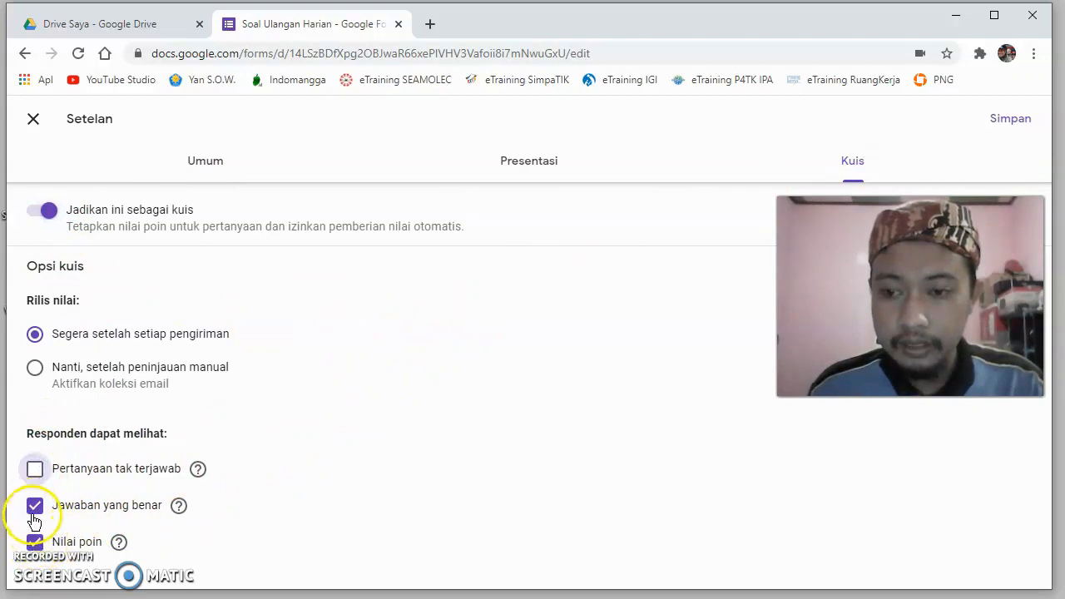
click(35, 507)
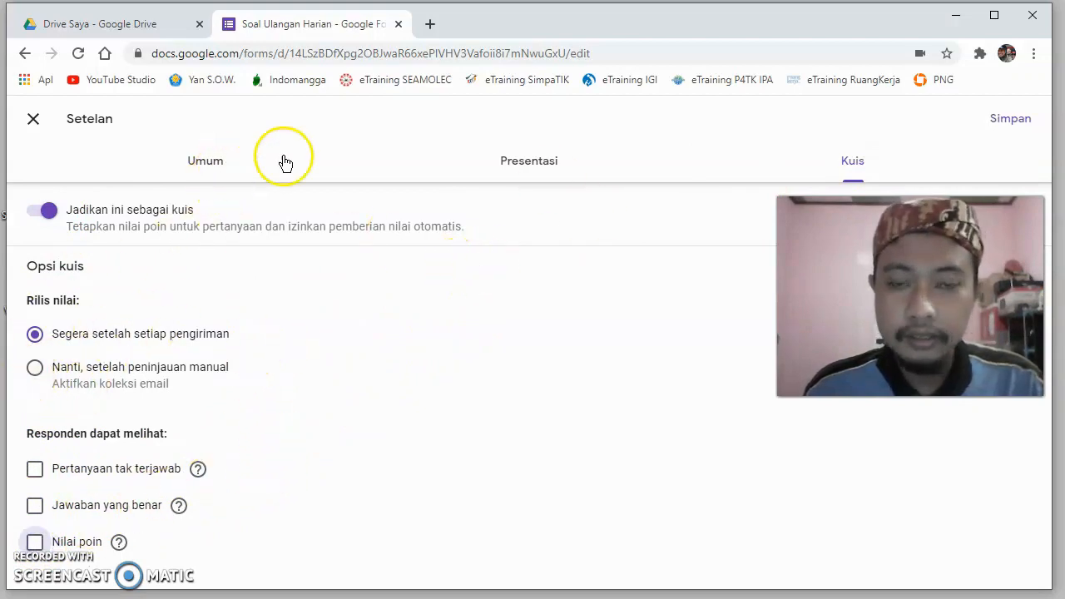
click(516, 164)
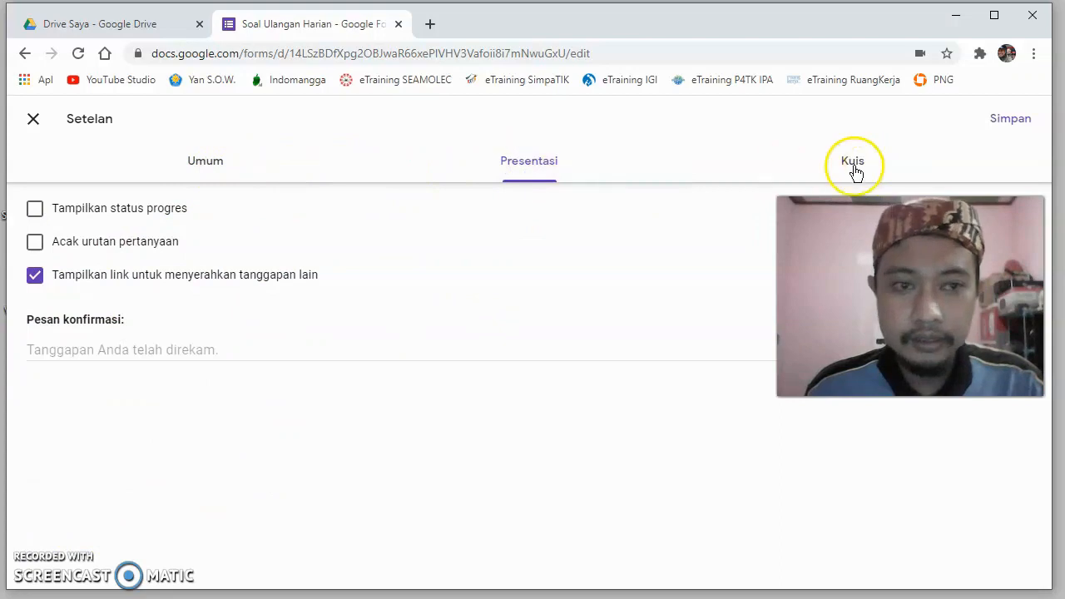
click(854, 169)
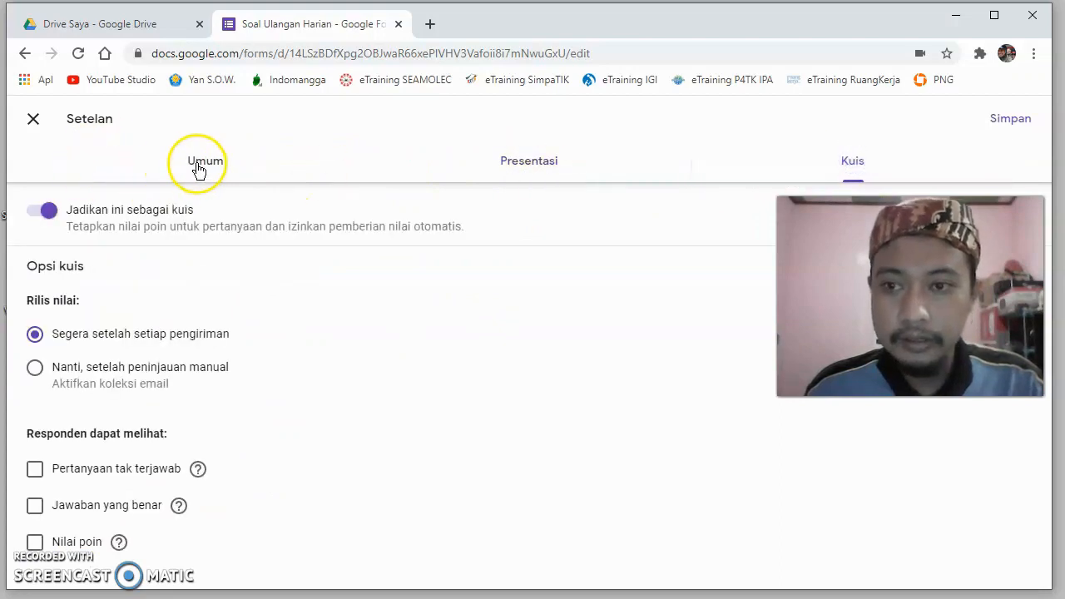
click(198, 169)
click(1009, 117)
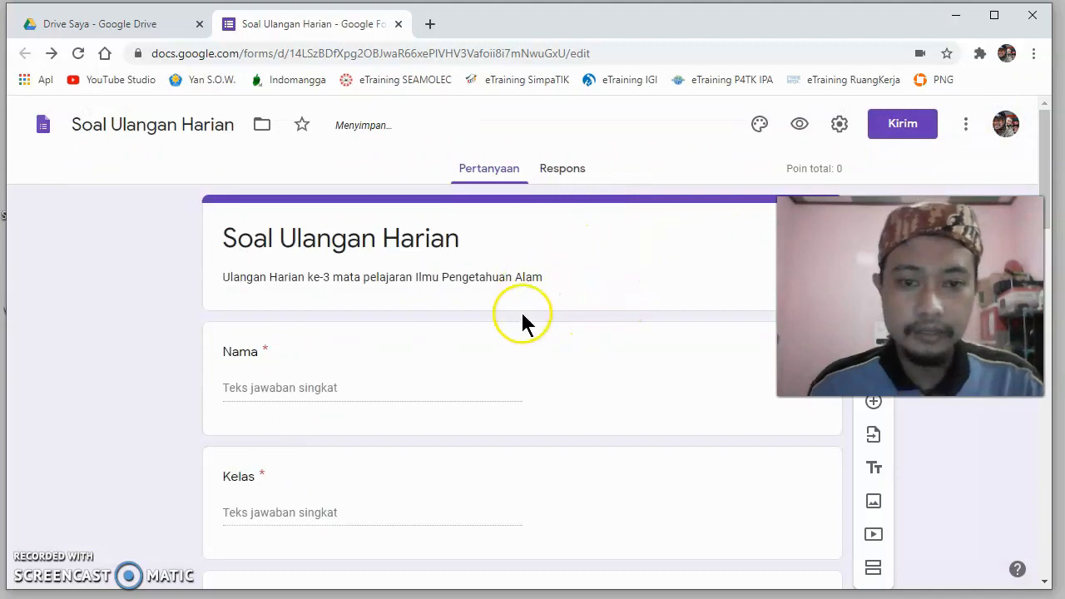
- Set "Semut" as the correct answer in the answer key of the question "Hewan yang tampil adalah ..."
scroll(522, 320, down, 5)
scroll(523, 320, up, 1)
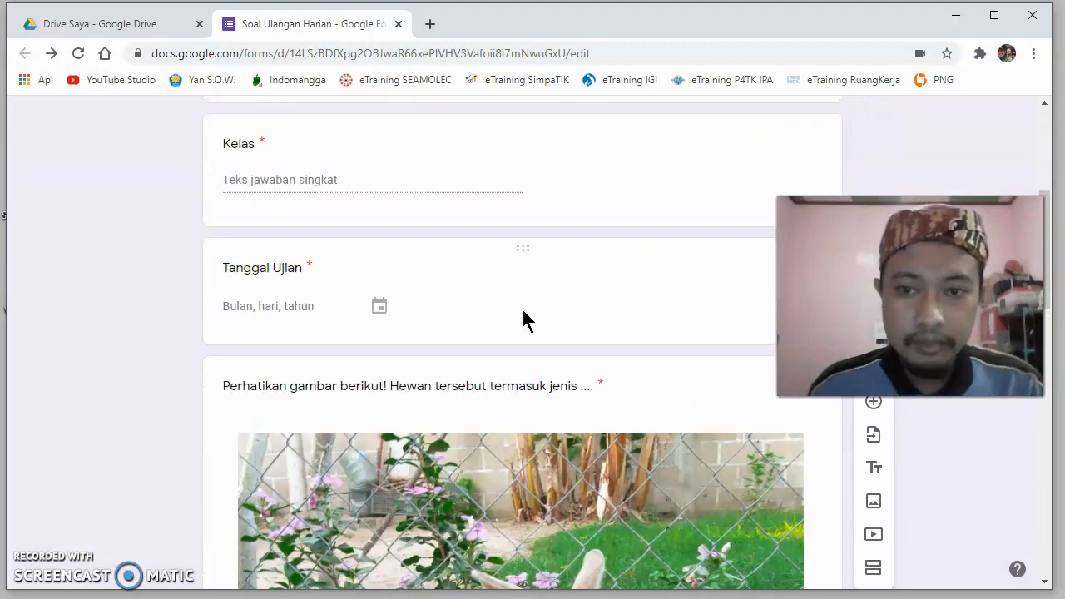
scroll(522, 321, up, 2)
scroll(523, 320, down, 12)
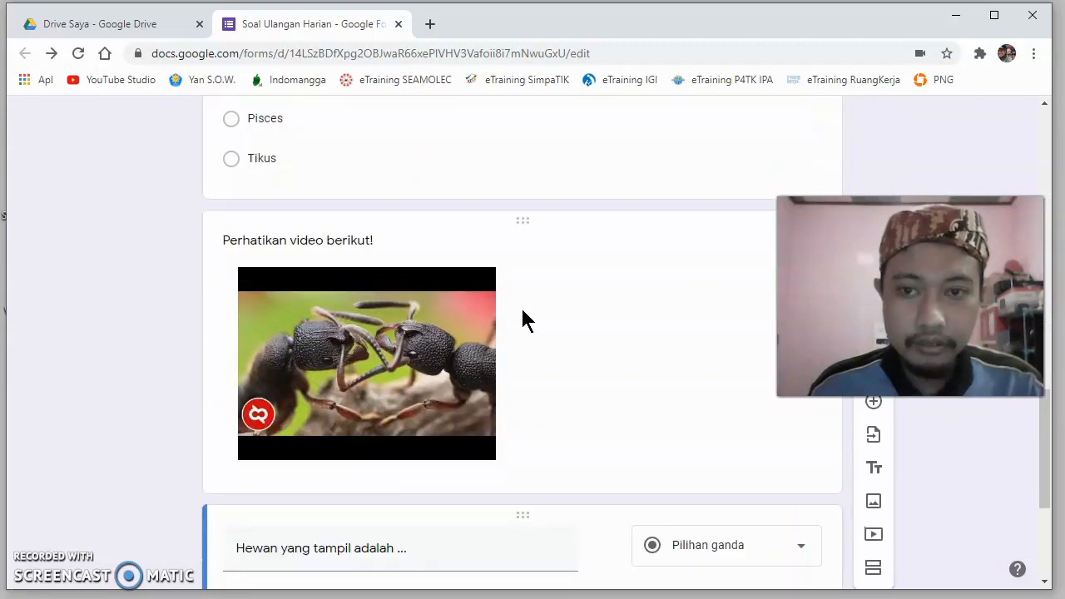
scroll(522, 311, down, 3)
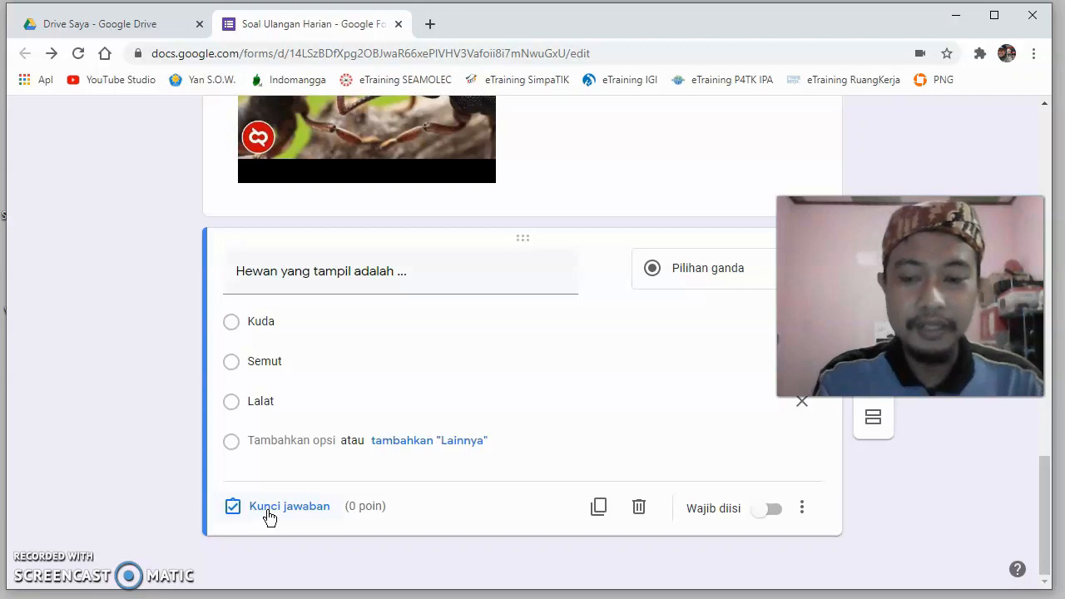
scroll(304, 503, up, 7)
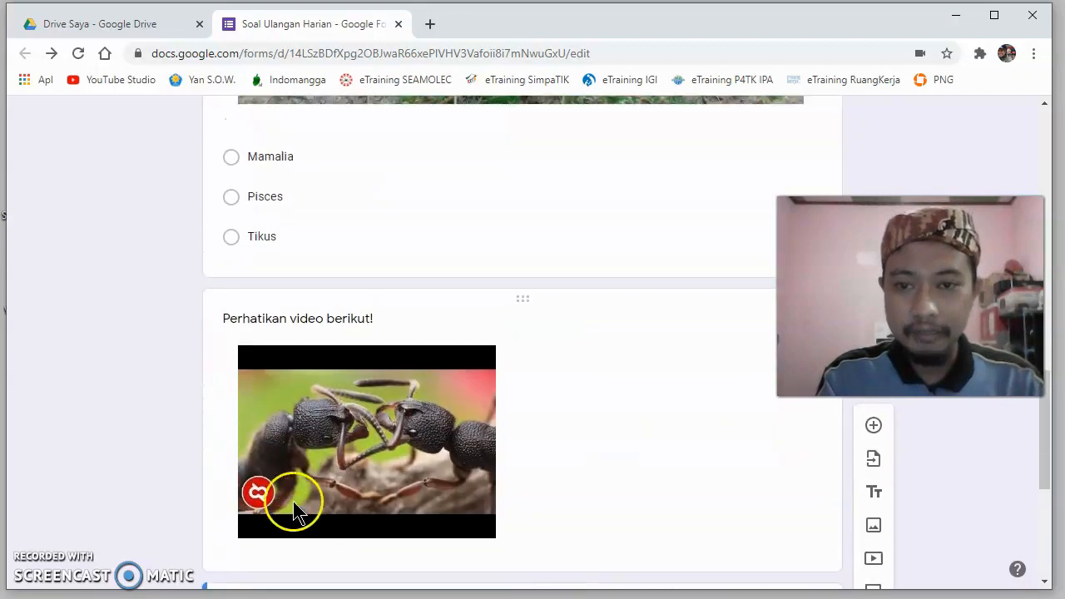
scroll(346, 386, down, 7)
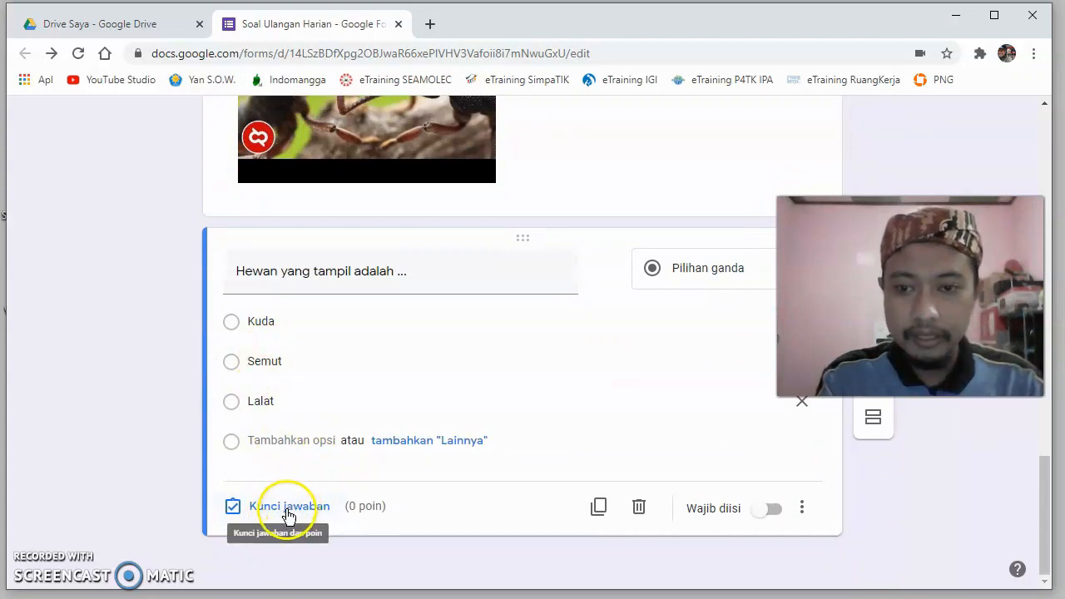
click(289, 507)
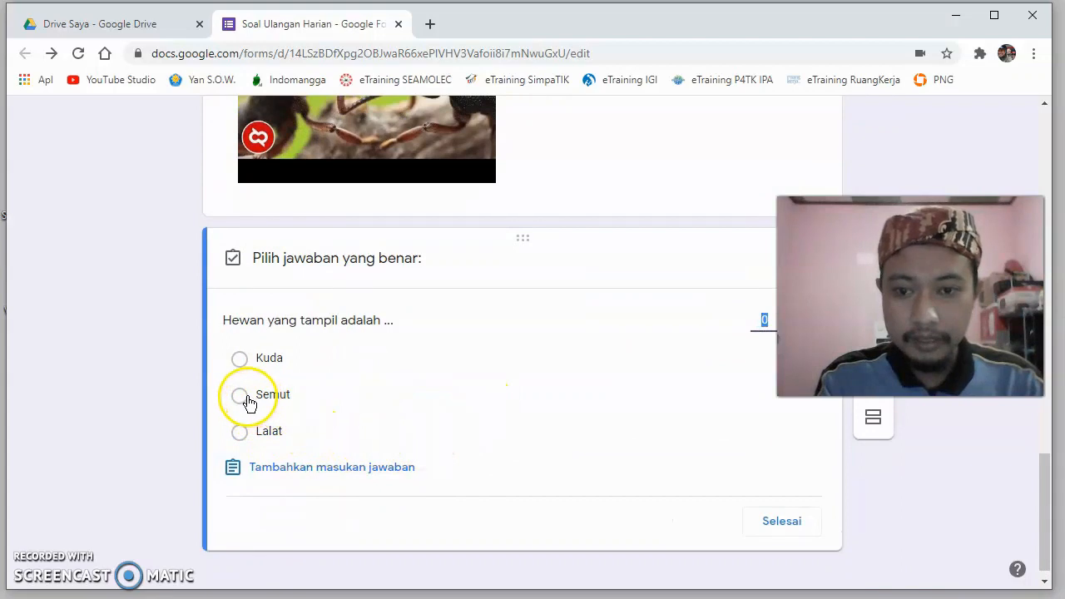
click(239, 395)
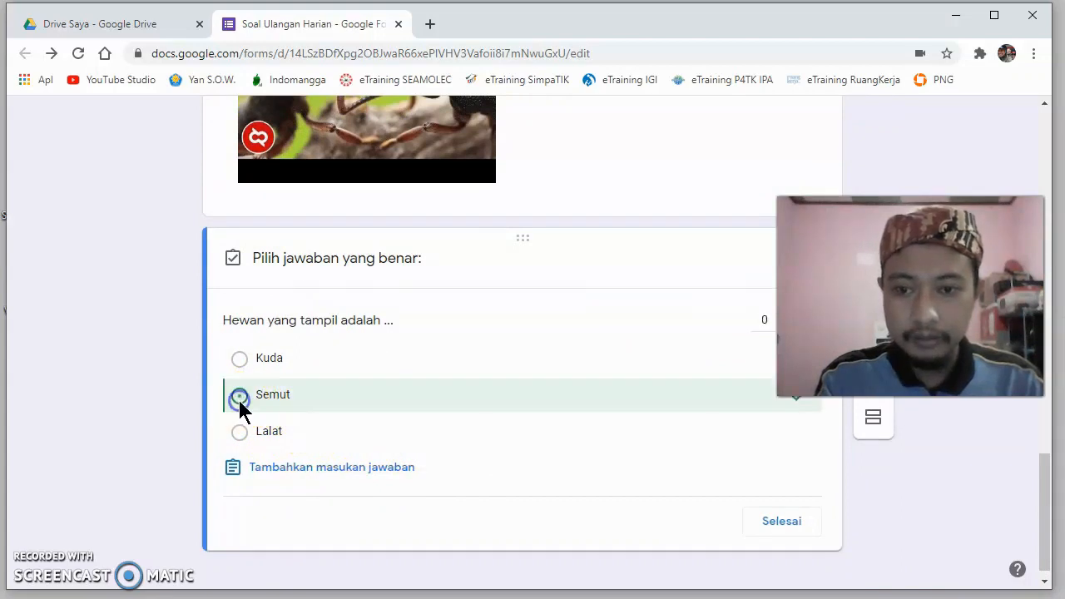
scroll(540, 468, up, 1)
scroll(582, 482, down, 1)
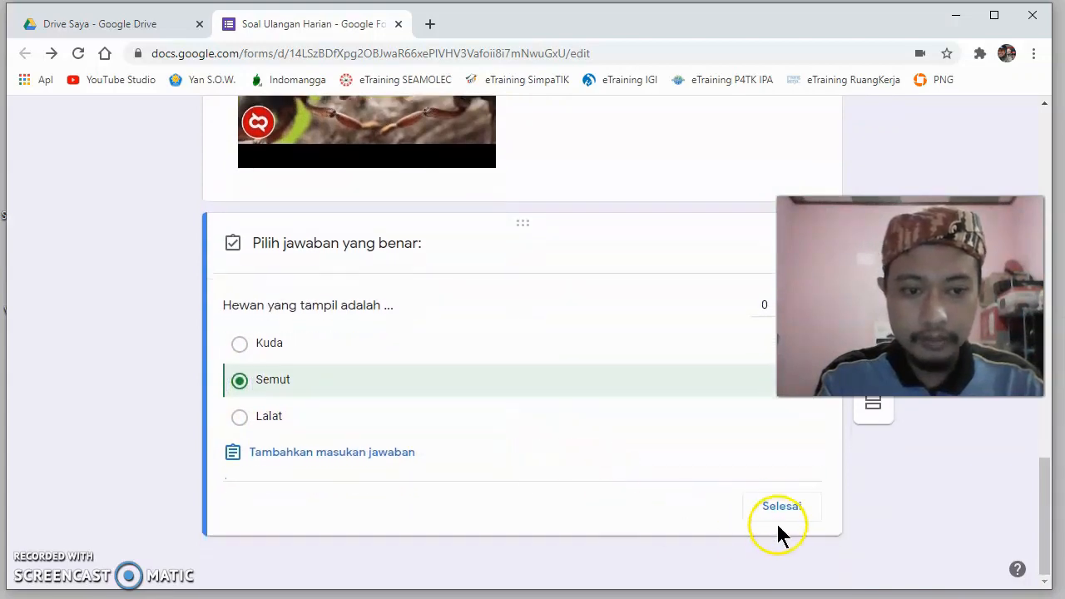
click(781, 509)
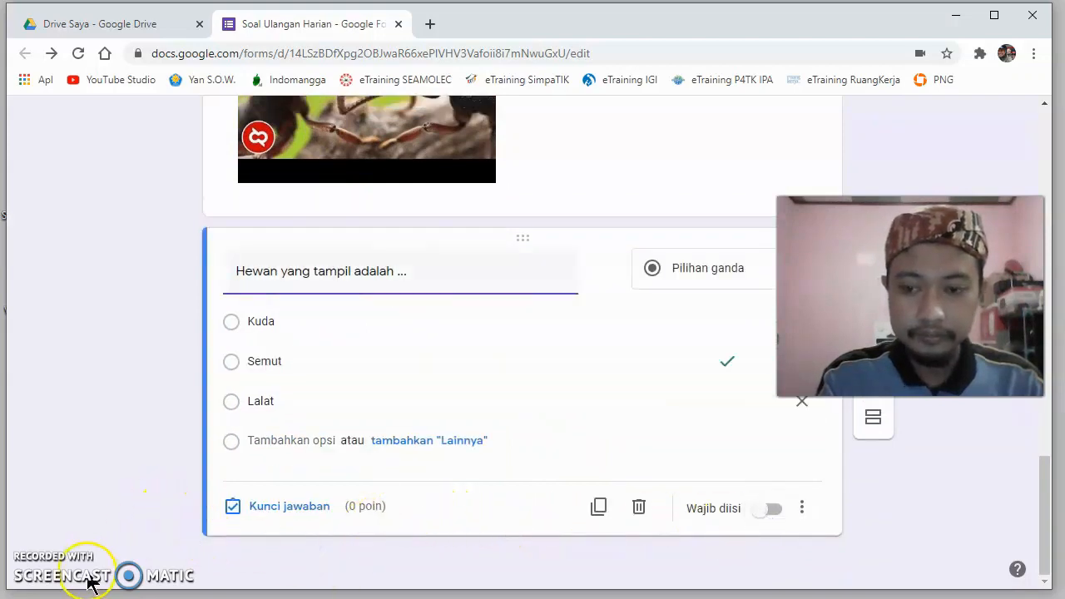
click(146, 453)
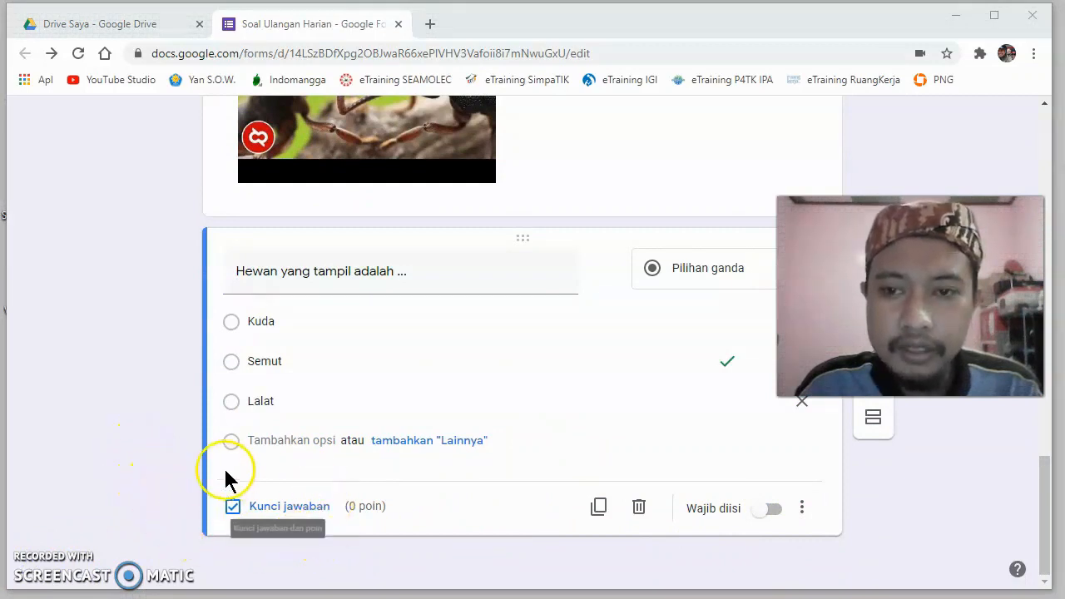
- Mark "Mamalia" as the correct answer in the answer key of the rabbit picture question
scroll(162, 457, up, 3)
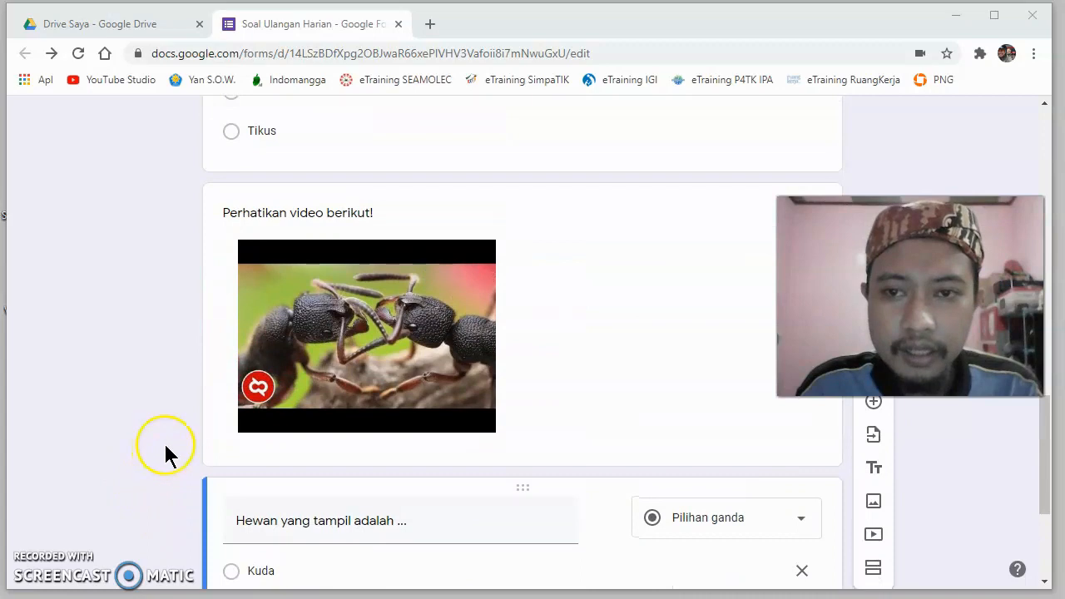
scroll(166, 449, up, 5)
scroll(165, 450, up, 3)
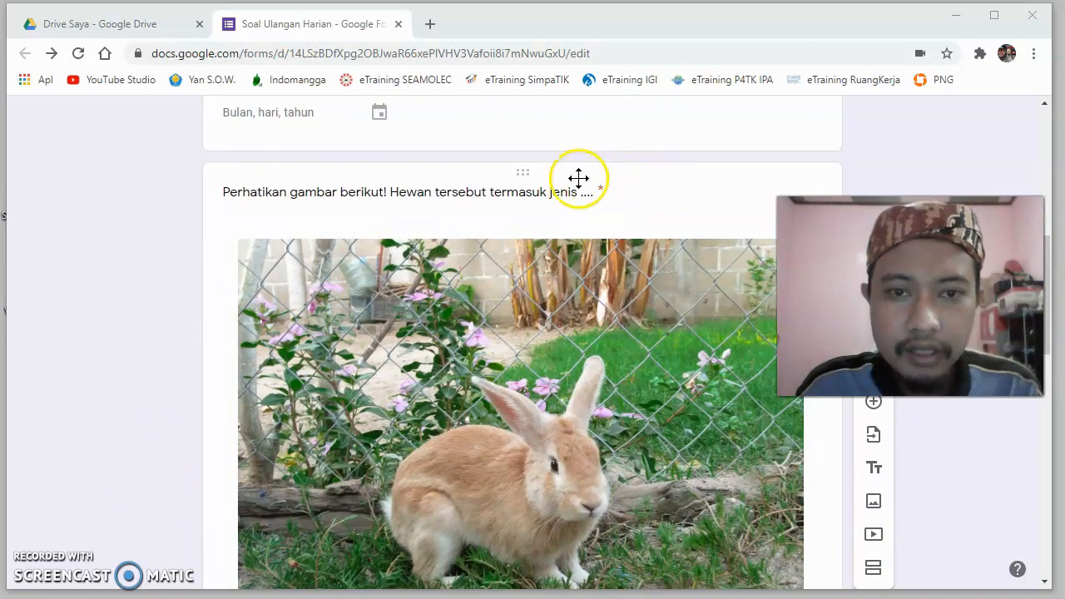
click(528, 173)
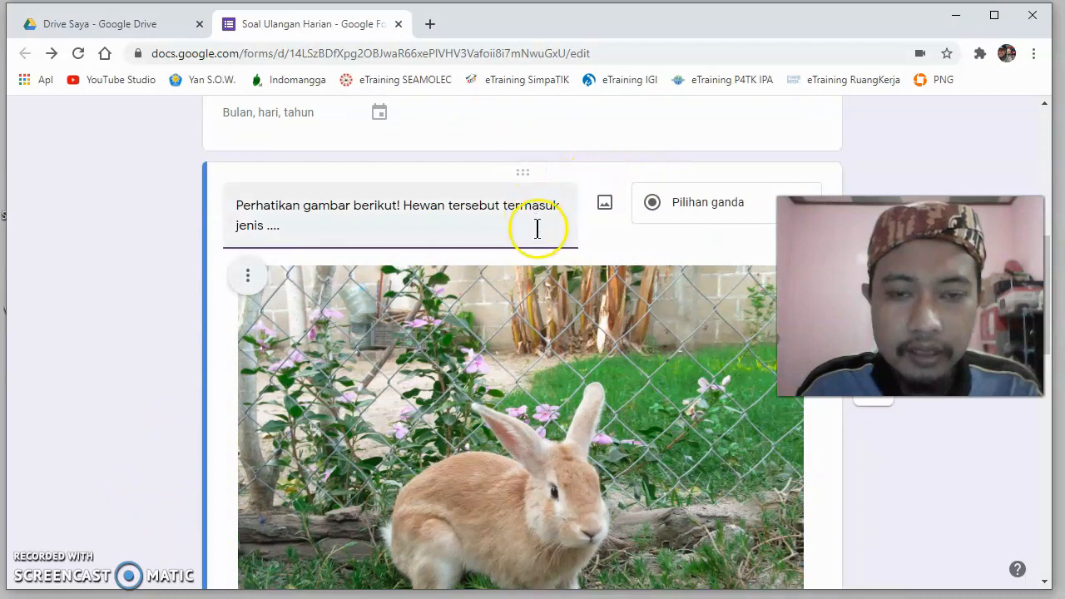
scroll(242, 257, down, 5)
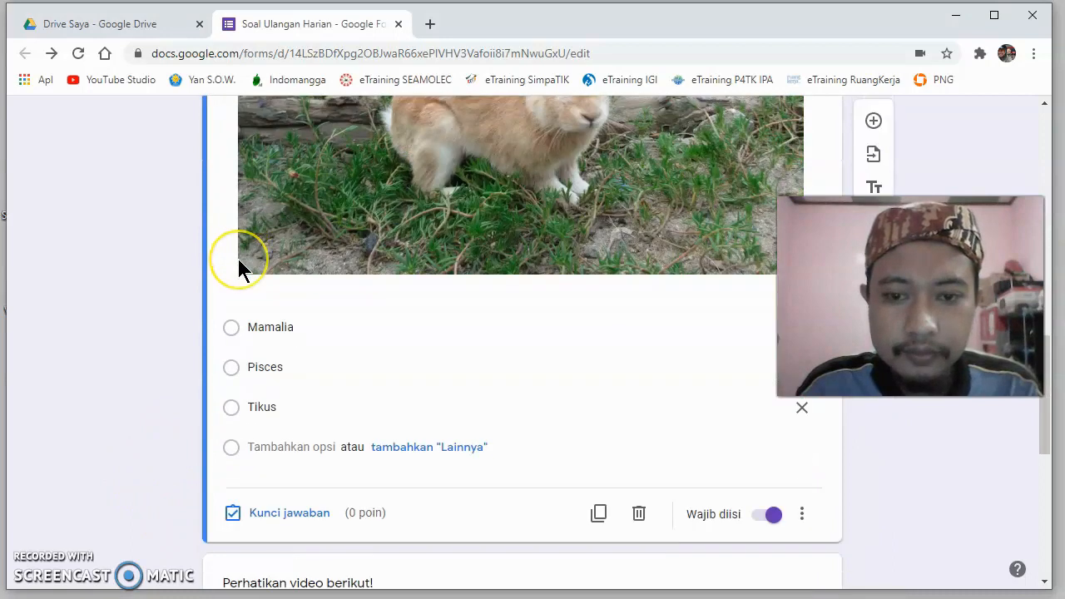
scroll(237, 258, down, 3)
scroll(427, 254, up, 1)
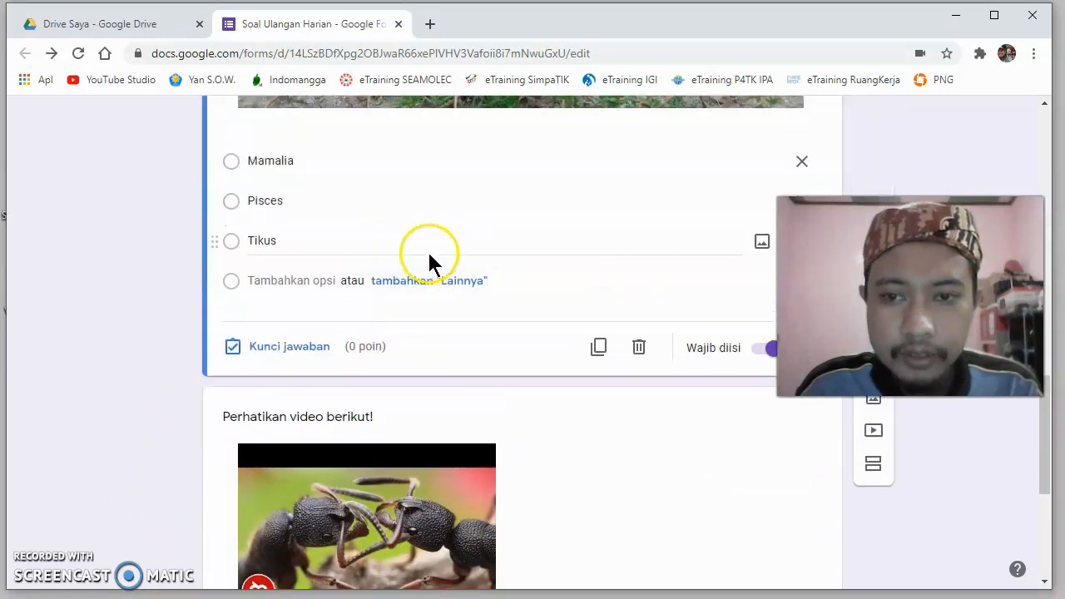
click(267, 350)
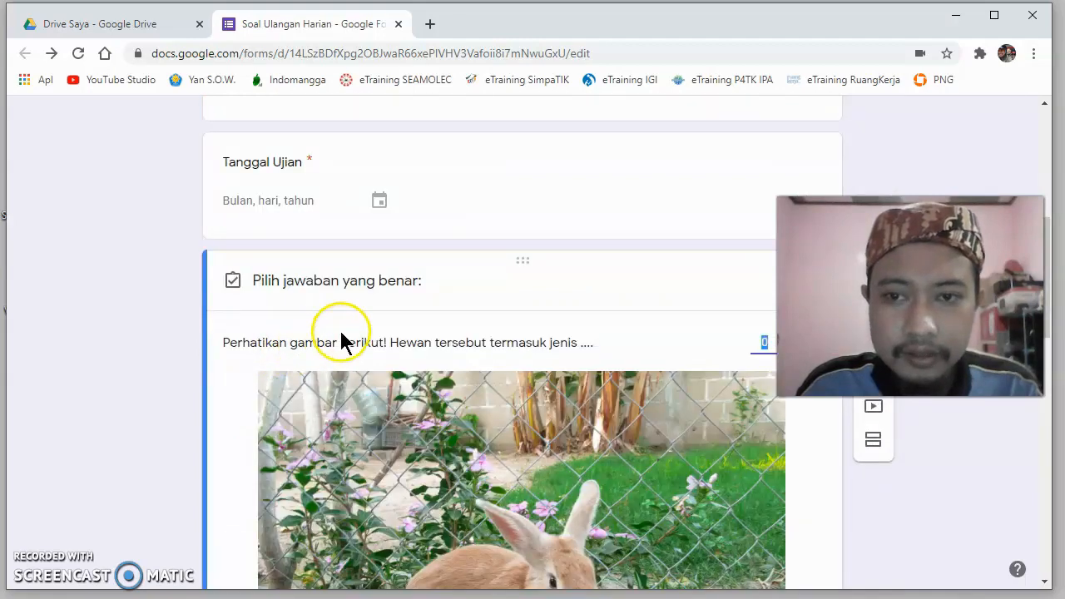
scroll(344, 337, down, 6)
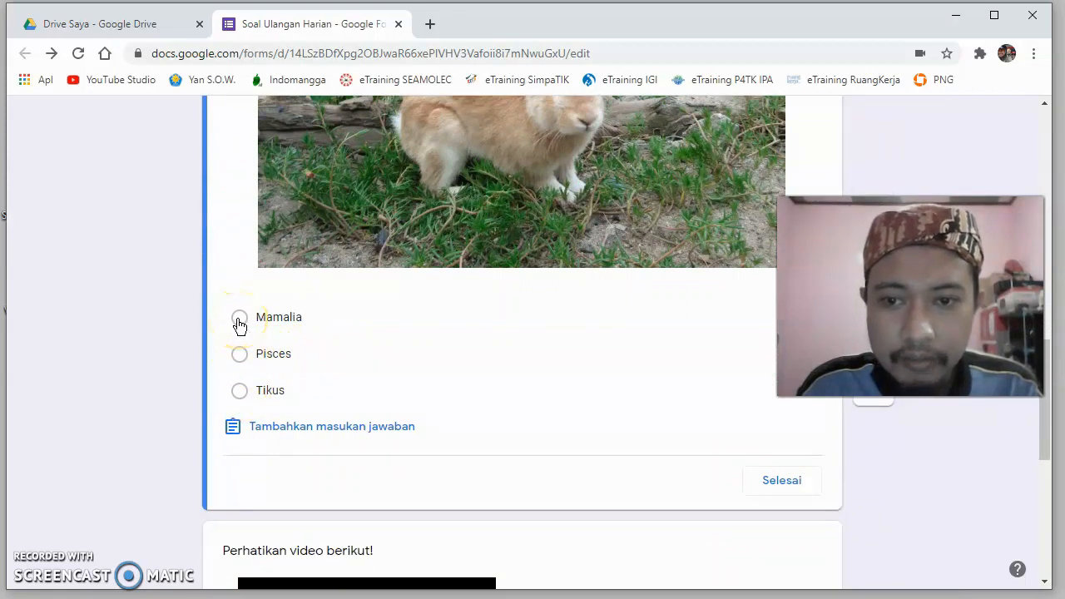
click(239, 320)
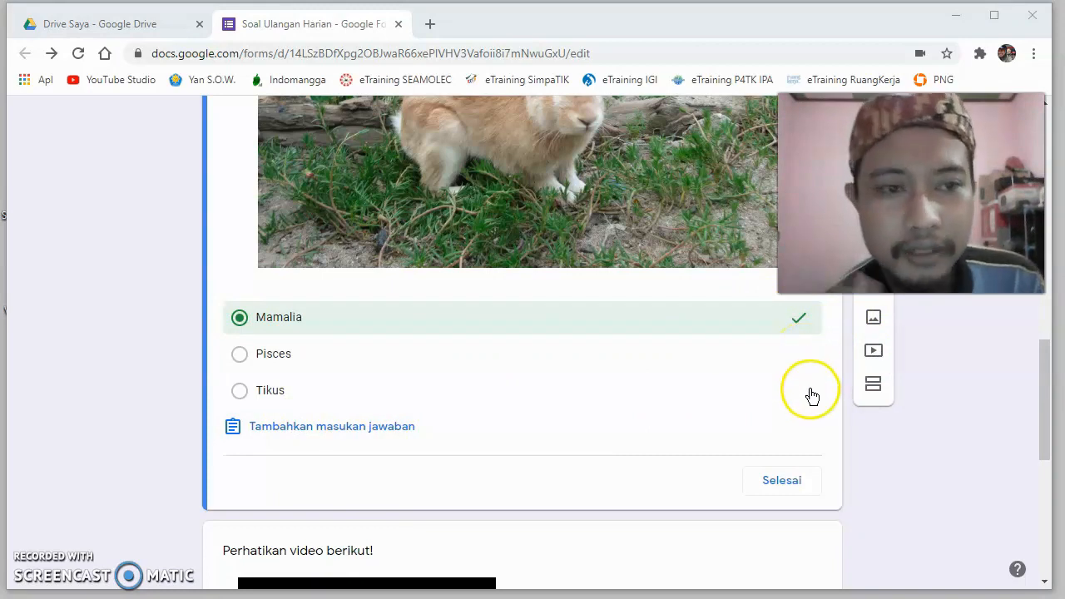
- Finish the answer key of the rabbit picture question and look over the form's questions
click(779, 482)
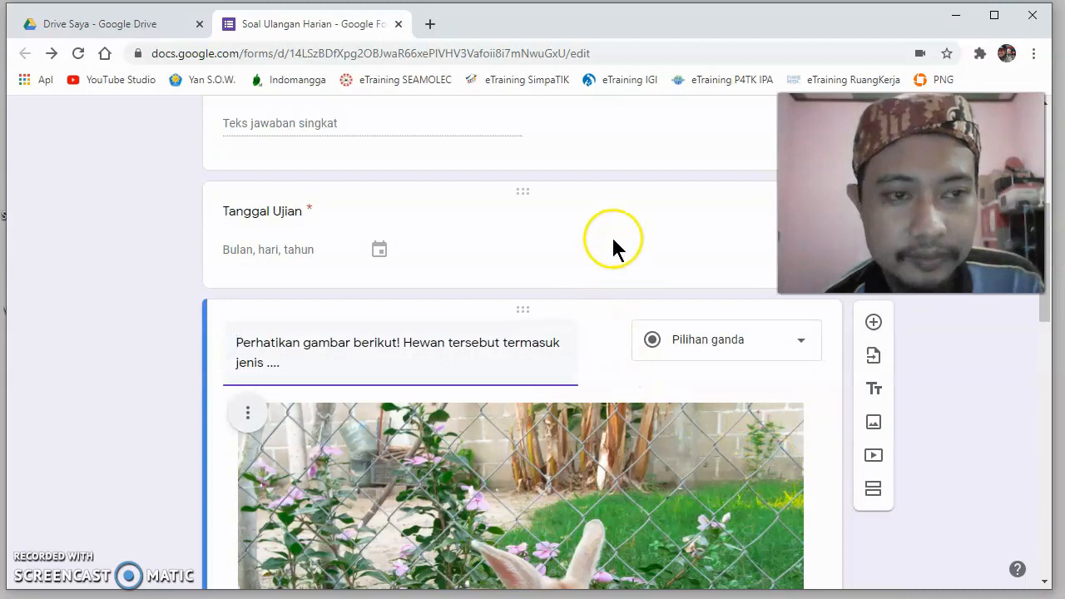
scroll(478, 215, up, 5)
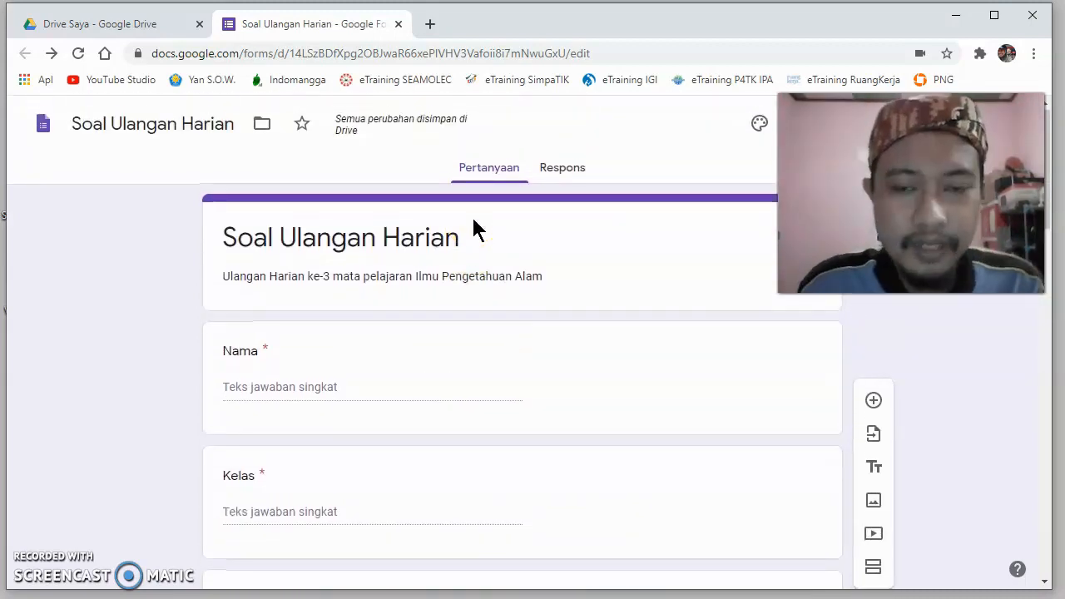
scroll(472, 223, down, 8)
scroll(472, 223, down, 8)
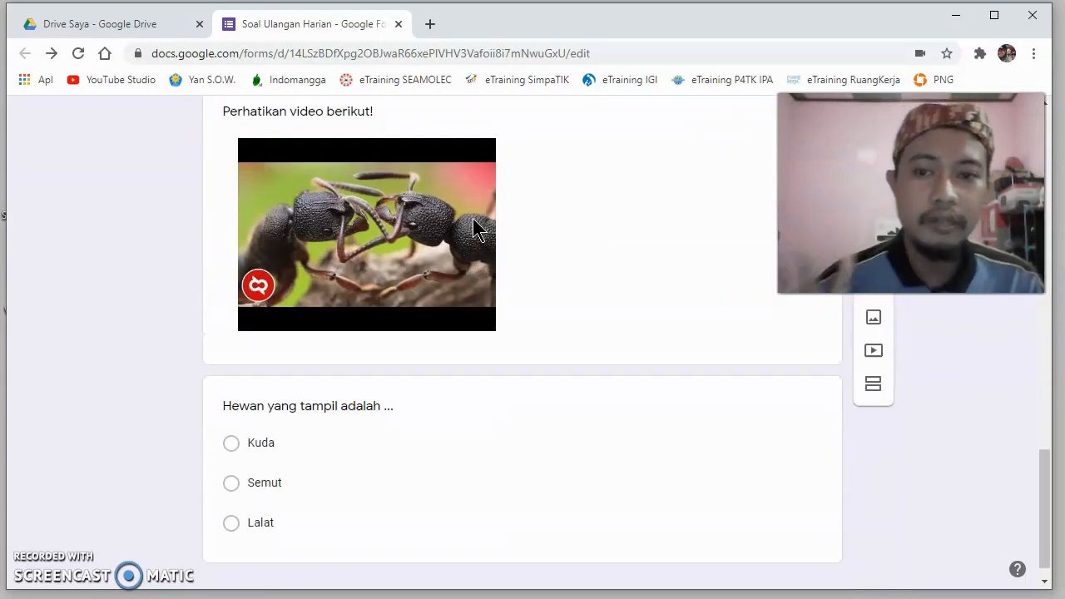
scroll(472, 230, down, 1)
scroll(472, 230, up, 15)
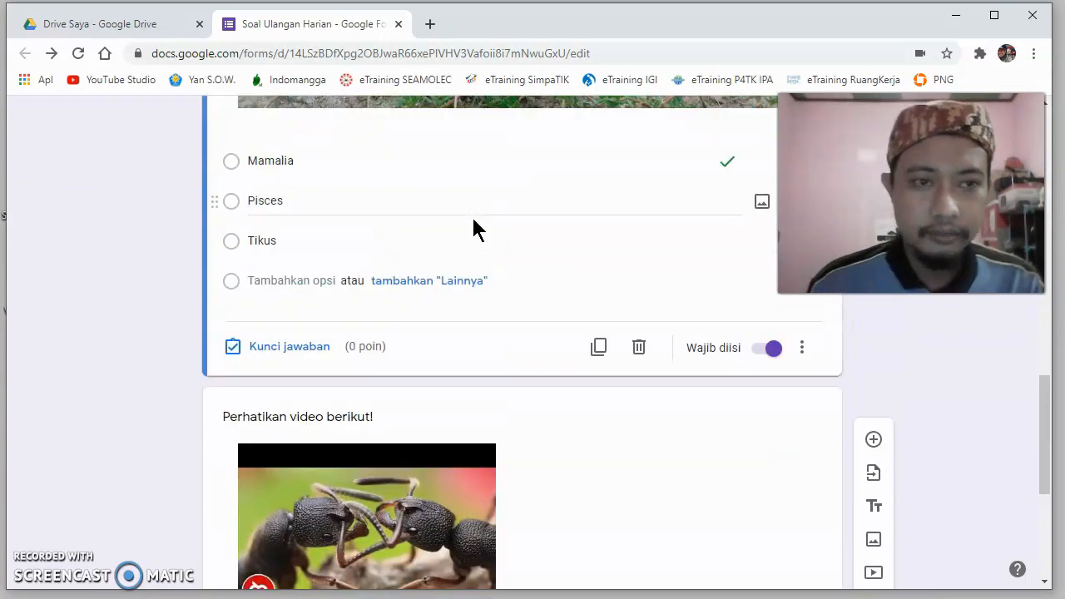
scroll(473, 230, up, 4)
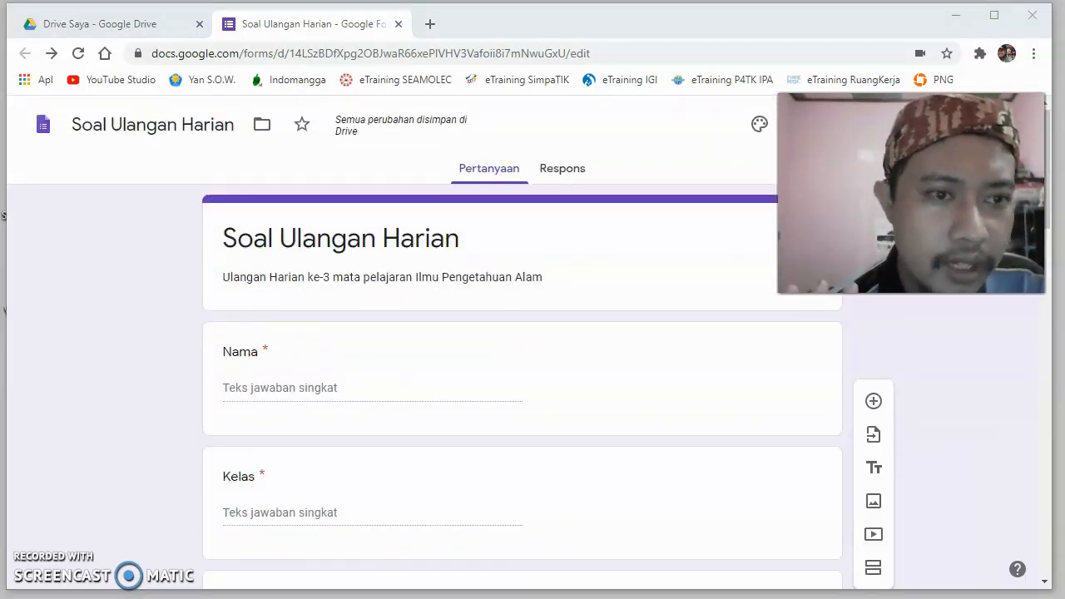
- Add the colourful candy picture from the "Kantor dan Sekolah" theme category as the form's header image
click(761, 126)
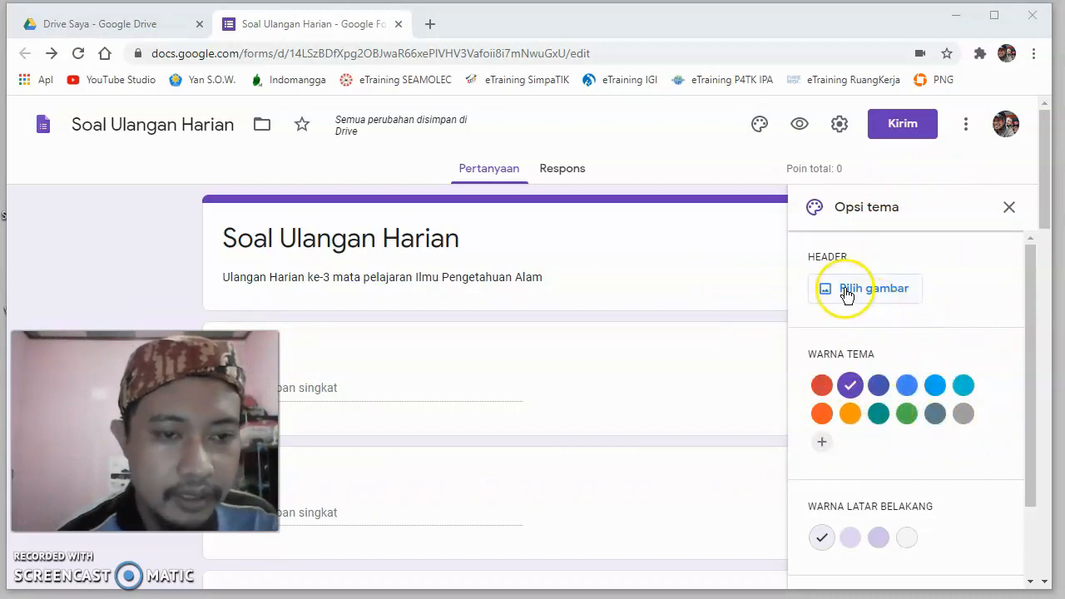
click(873, 291)
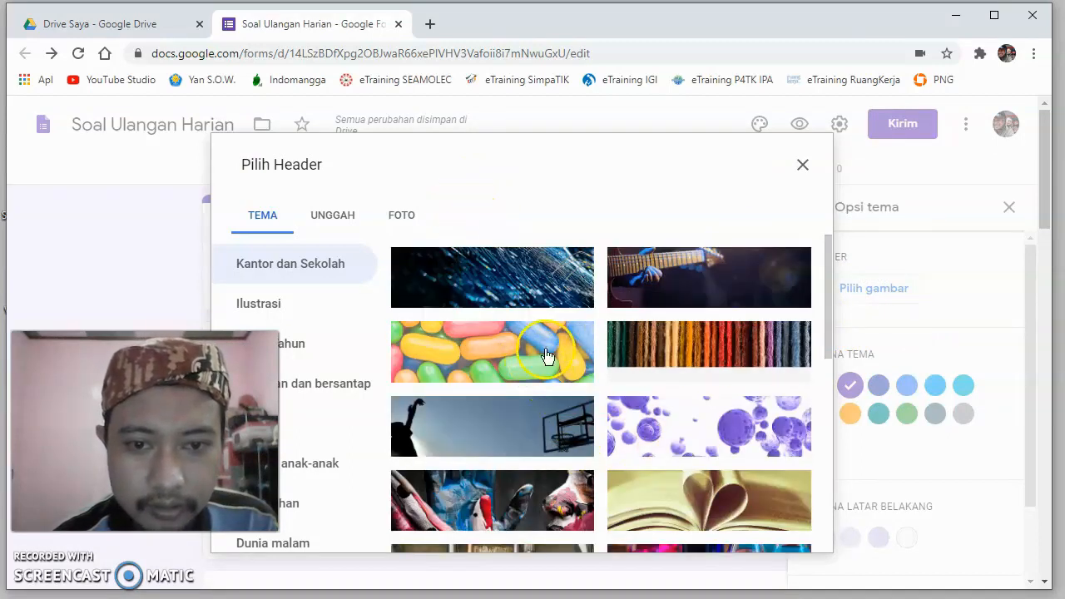
click(510, 361)
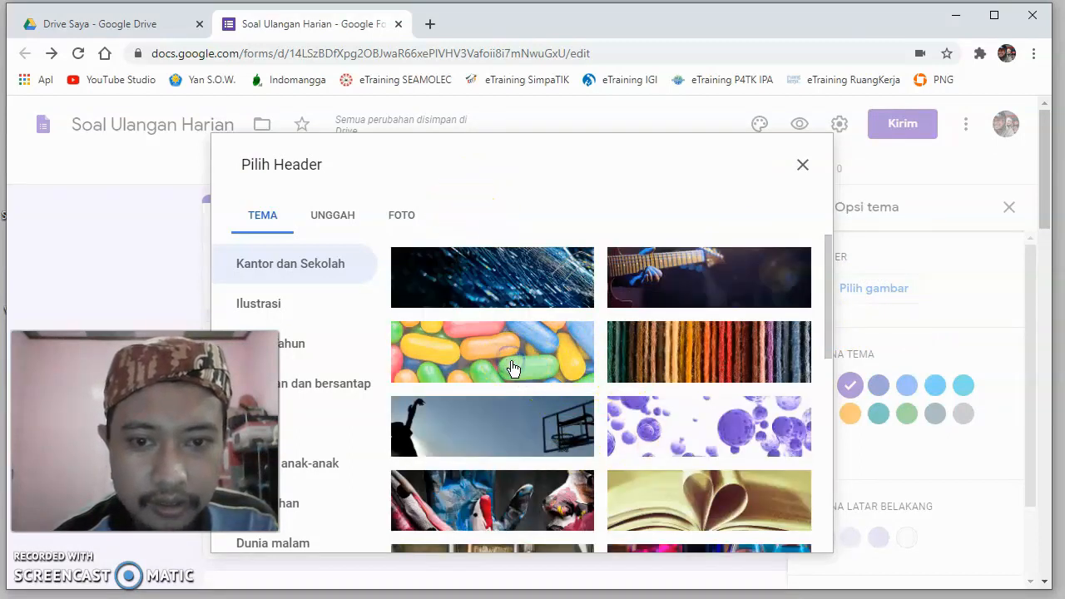
click(780, 533)
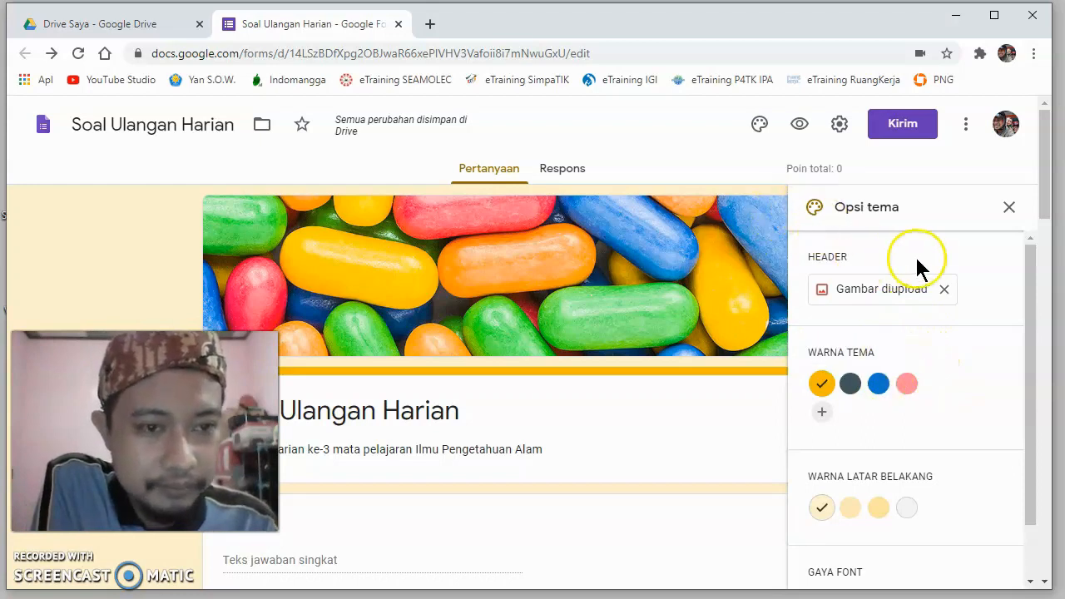
- Set the form theme's font style to "Lucu"
scroll(1011, 313, down, 1)
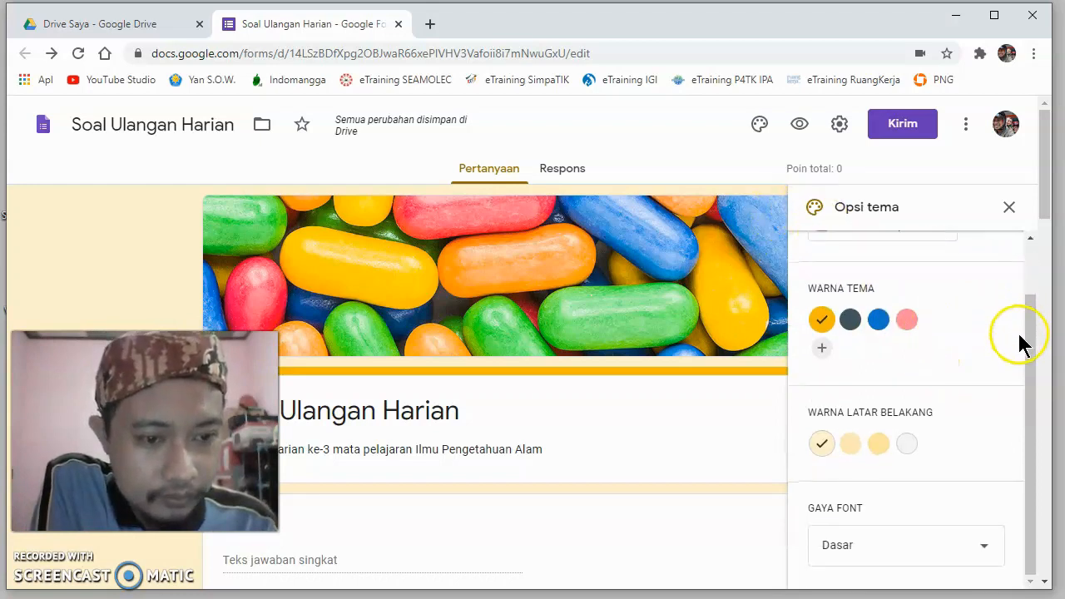
click(984, 556)
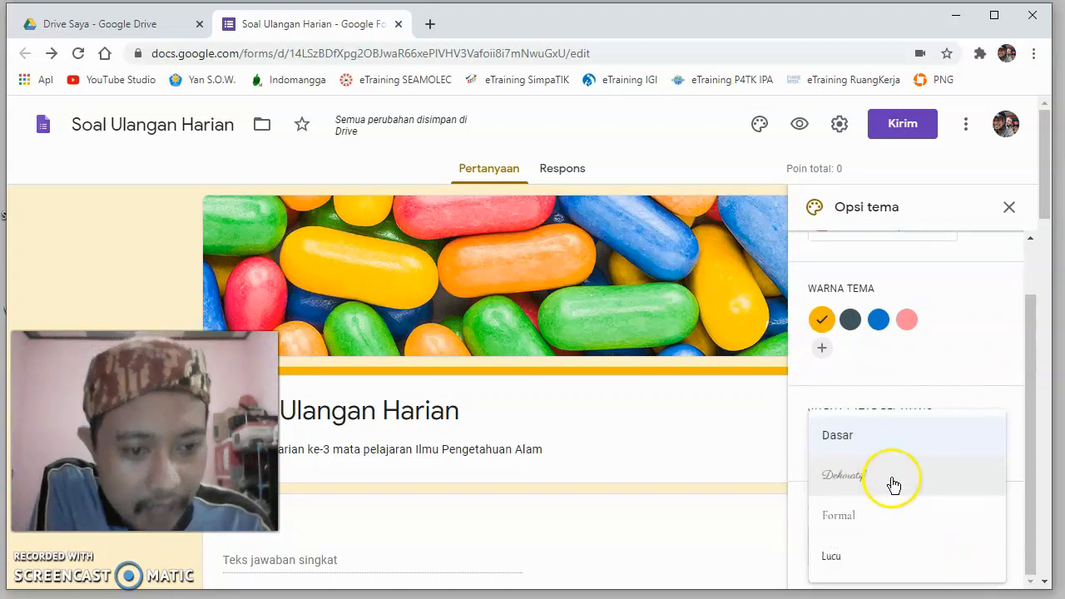
scroll(880, 467, down, 1)
scroll(880, 468, down, 2)
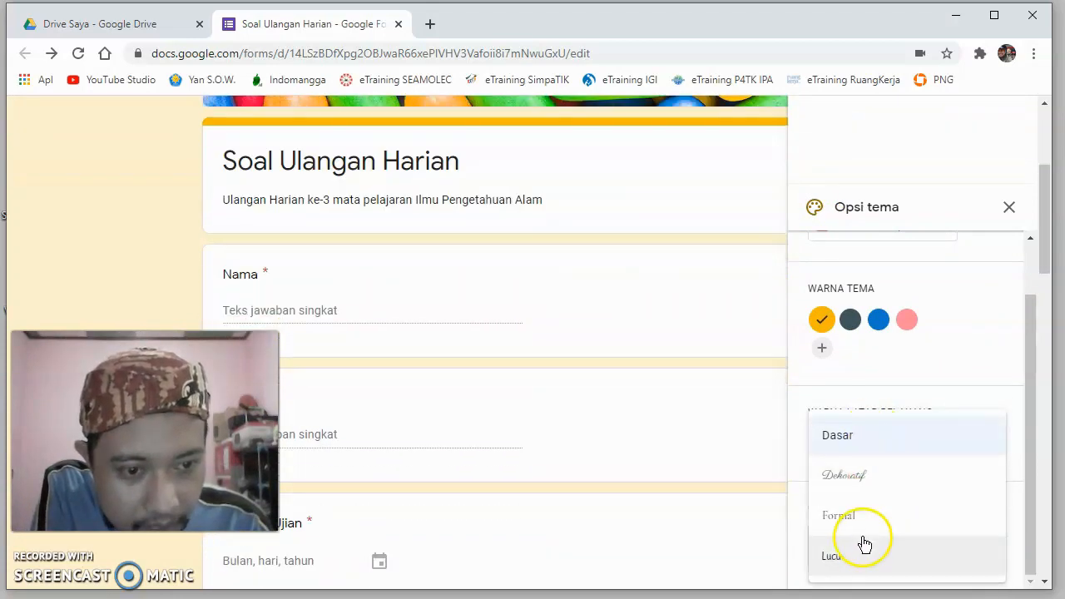
click(851, 559)
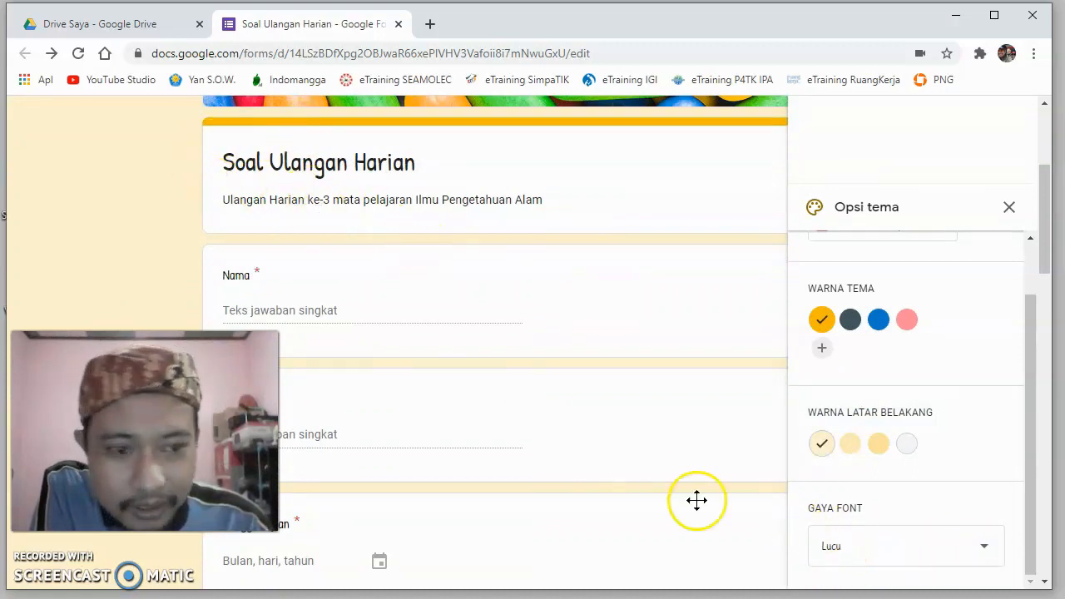
- Try the "Dekoratif" font style on the form and switch back to "Lucu"
click(985, 546)
click(884, 473)
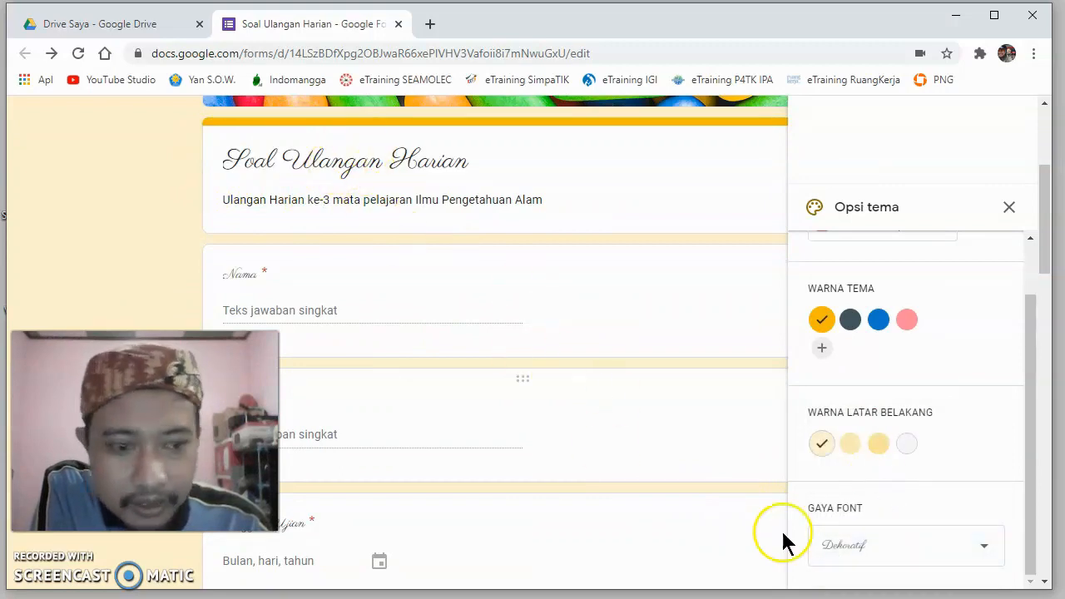
click(987, 549)
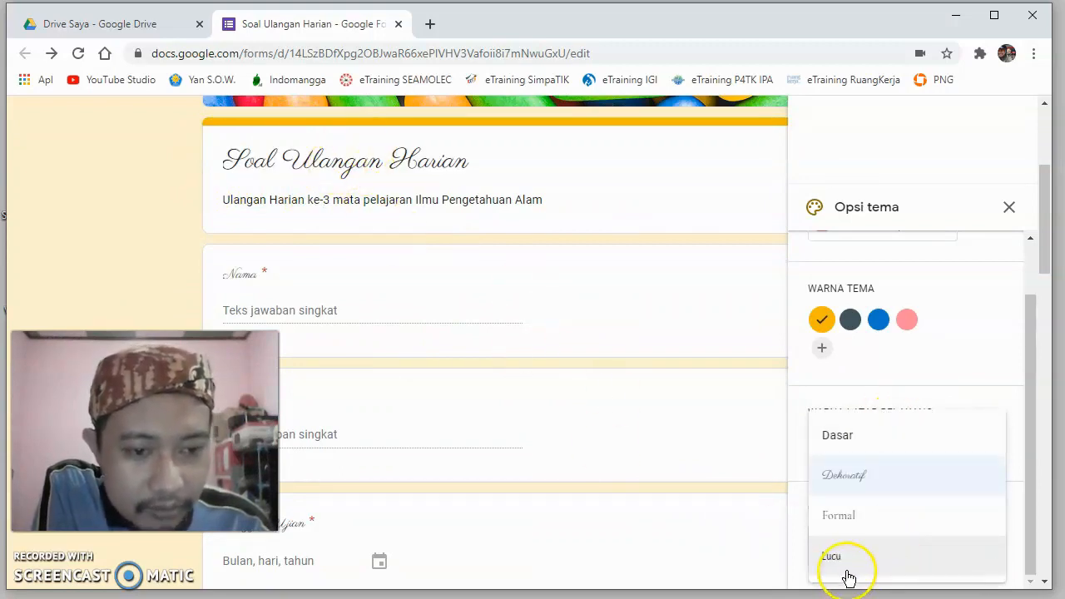
click(847, 564)
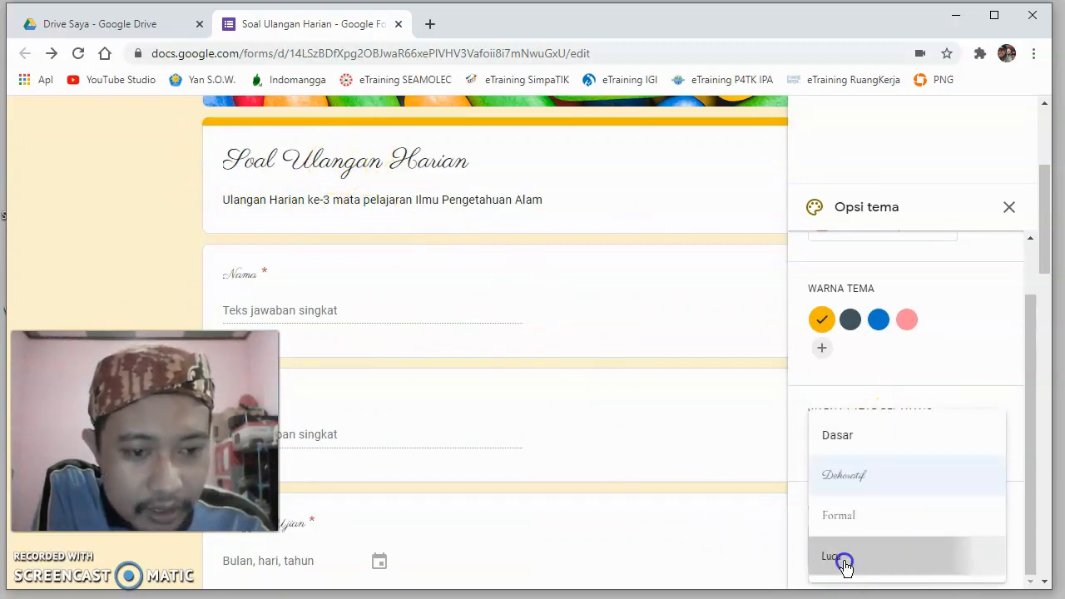
- Look over the header, colour and font choices in the theme options and close them
click(743, 462)
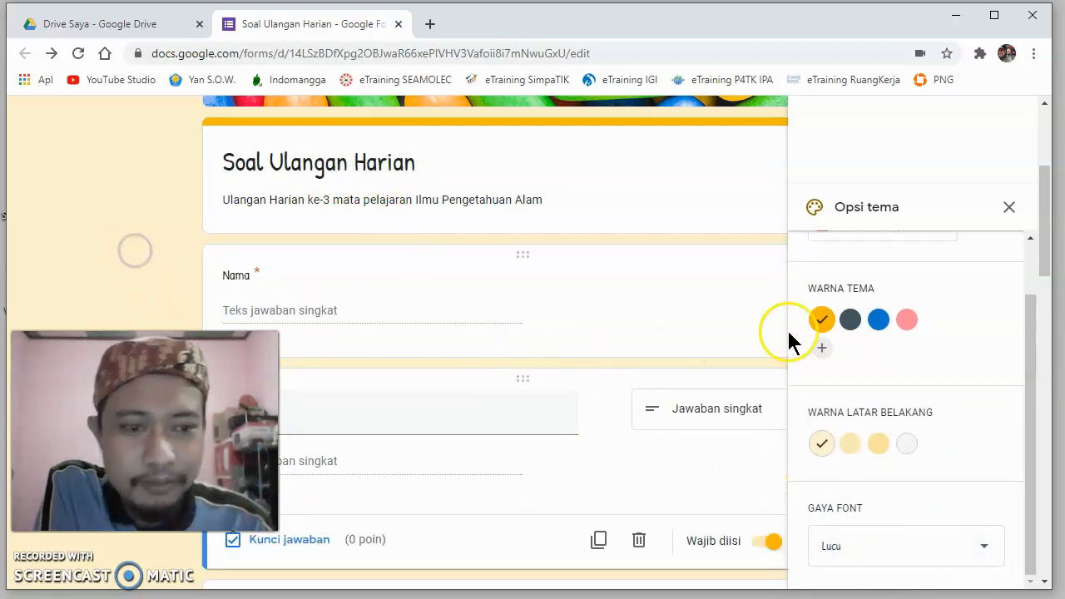
scroll(990, 271, up, 2)
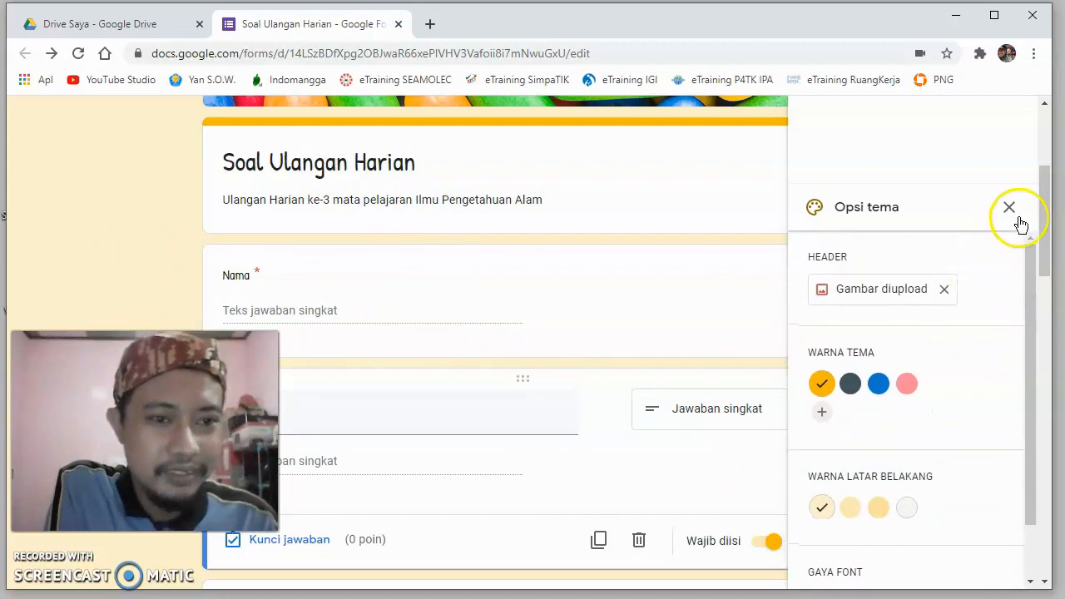
scroll(1017, 337, down, 5)
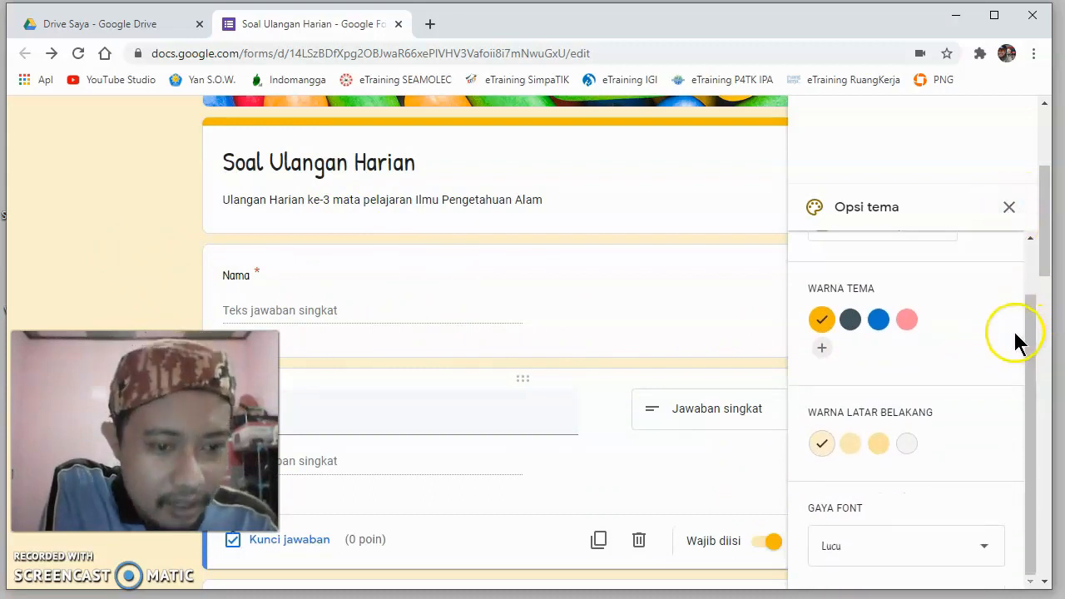
click(1008, 207)
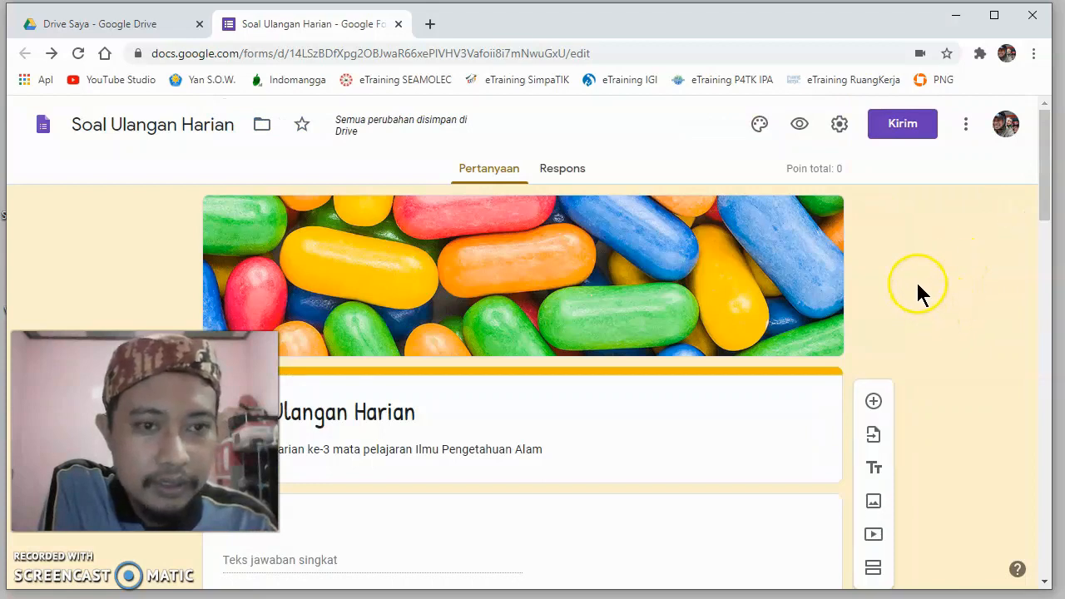
- Preview the form as respondents see it, from the header to the last question, and close the preview
click(800, 129)
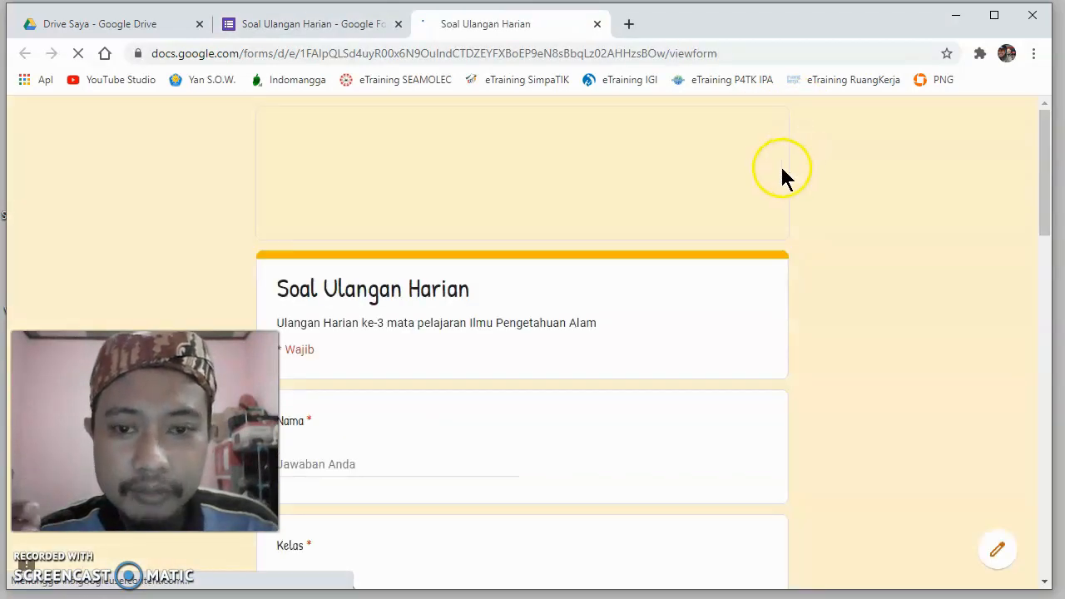
scroll(826, 171, down, 1)
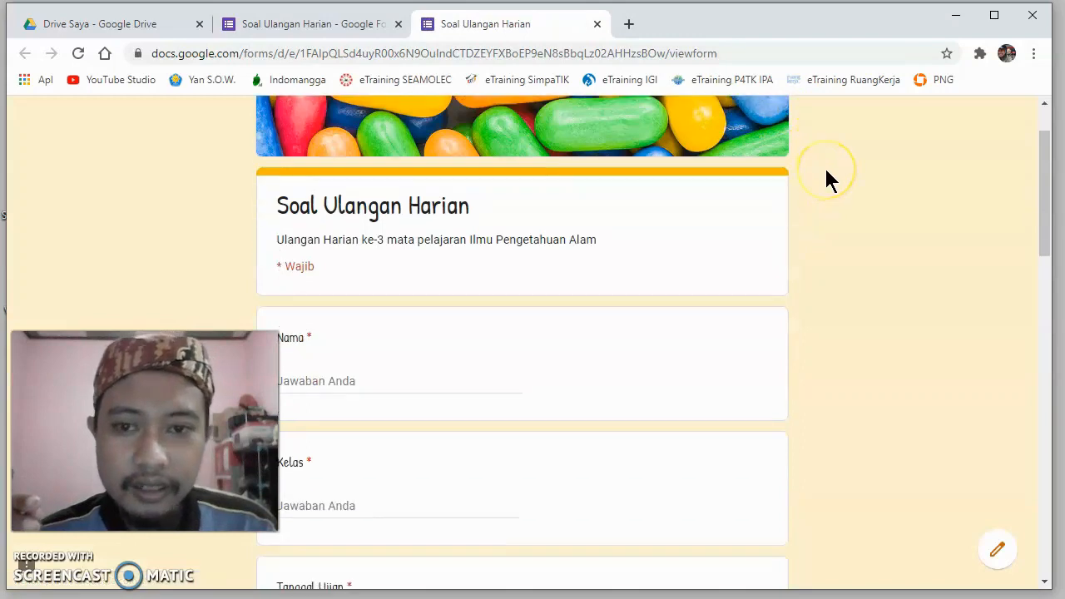
scroll(826, 178, up, 1)
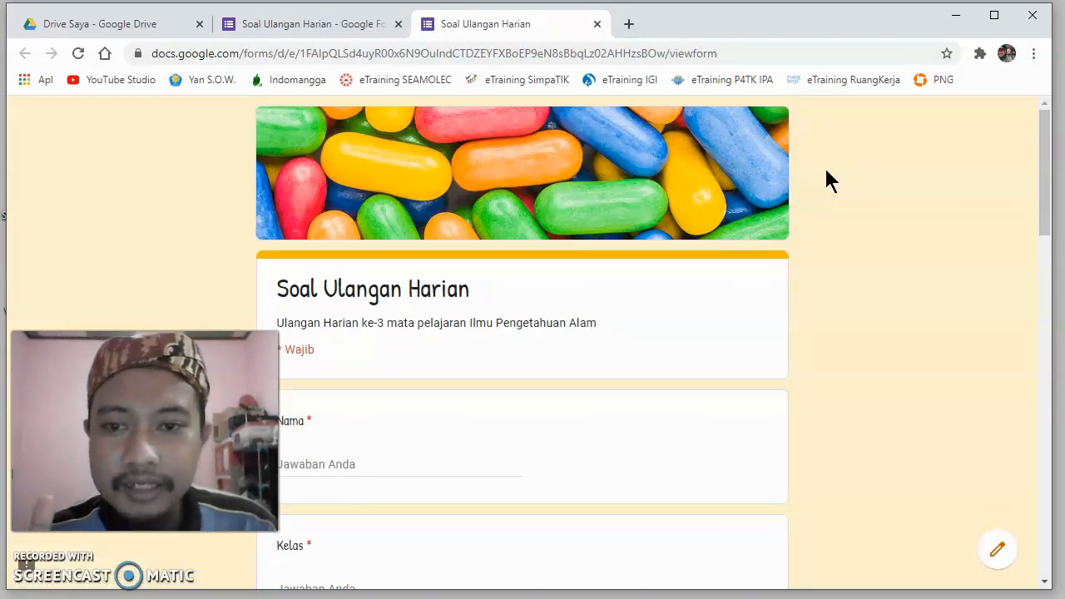
scroll(826, 180, down, 2)
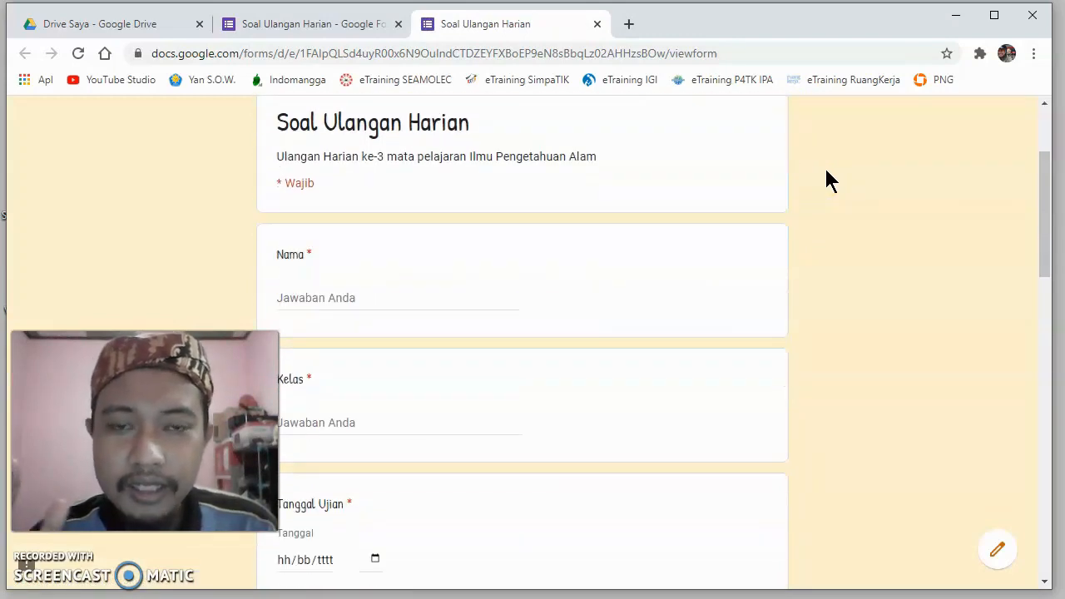
scroll(826, 172, down, 5)
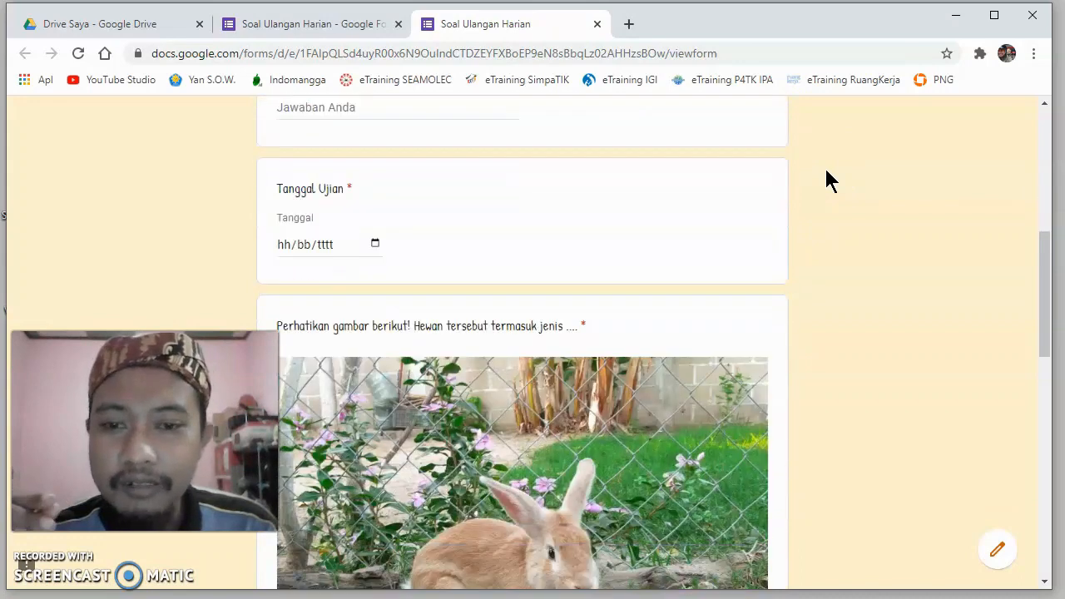
scroll(825, 180, down, 4)
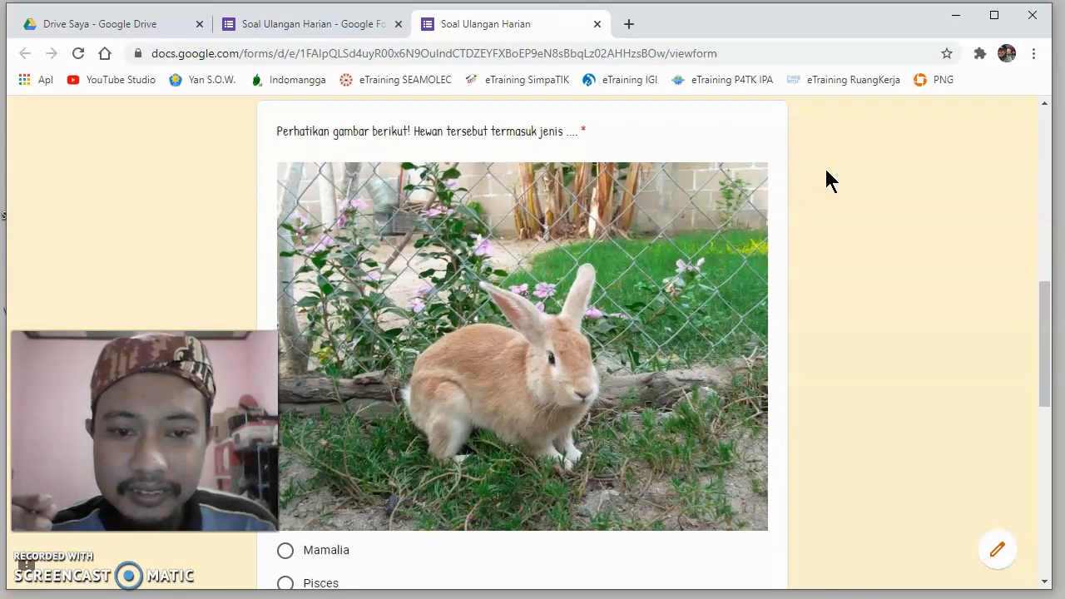
scroll(826, 179, down, 5)
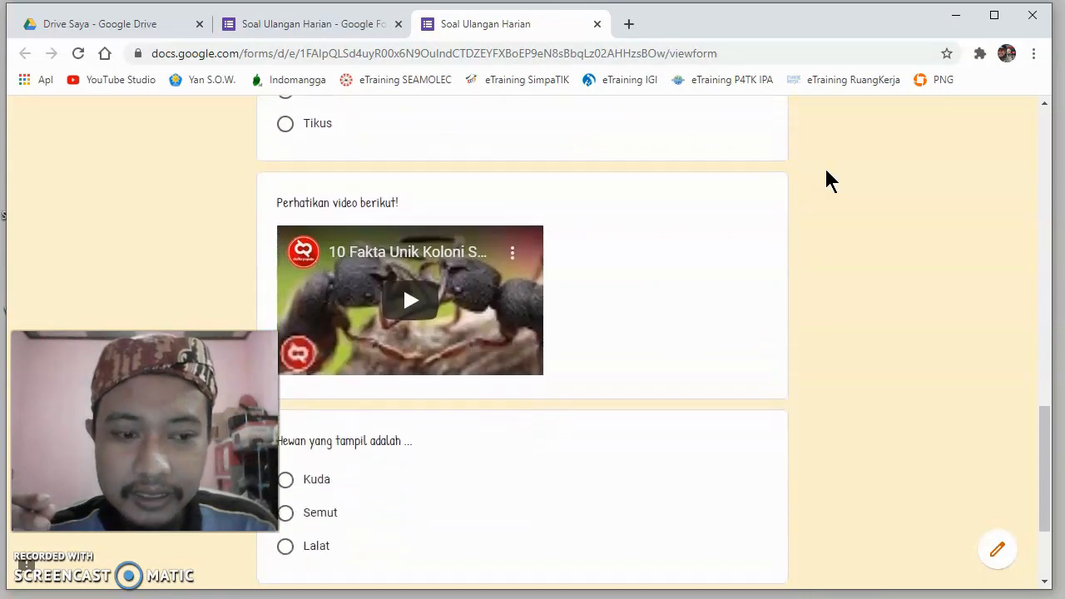
scroll(827, 179, up, 9)
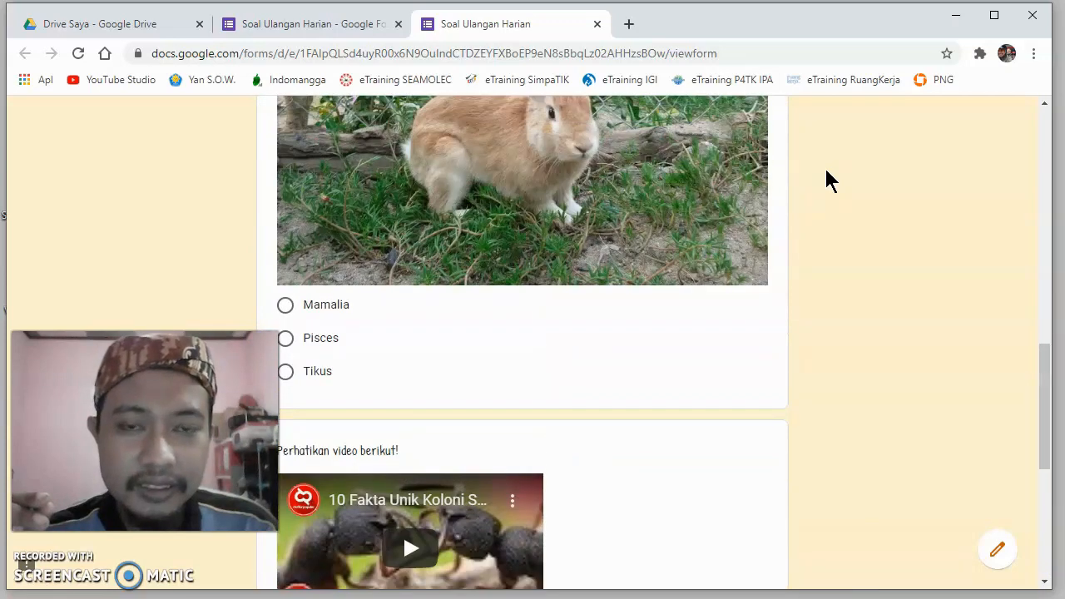
scroll(826, 179, up, 6)
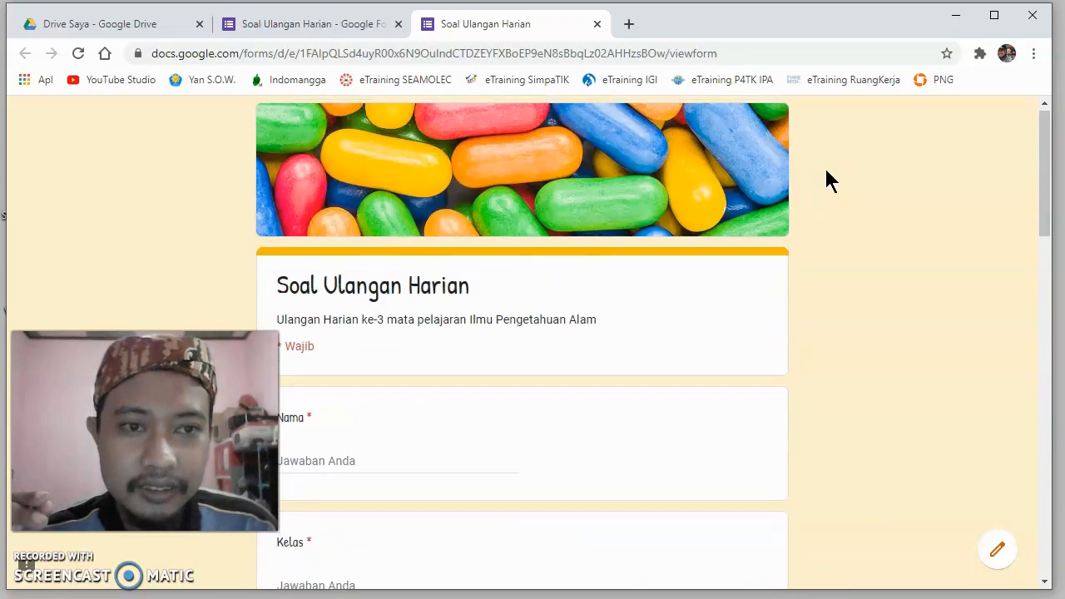
click(596, 24)
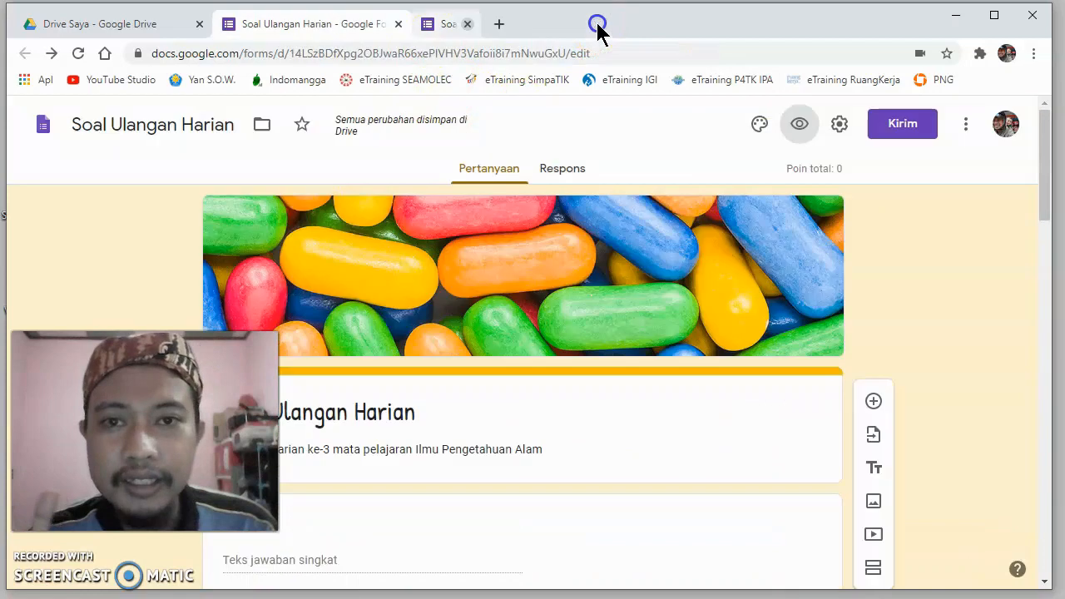
- Review the form's general, presentation and quiz settings, including the question shuffling option, and save the settings
click(839, 124)
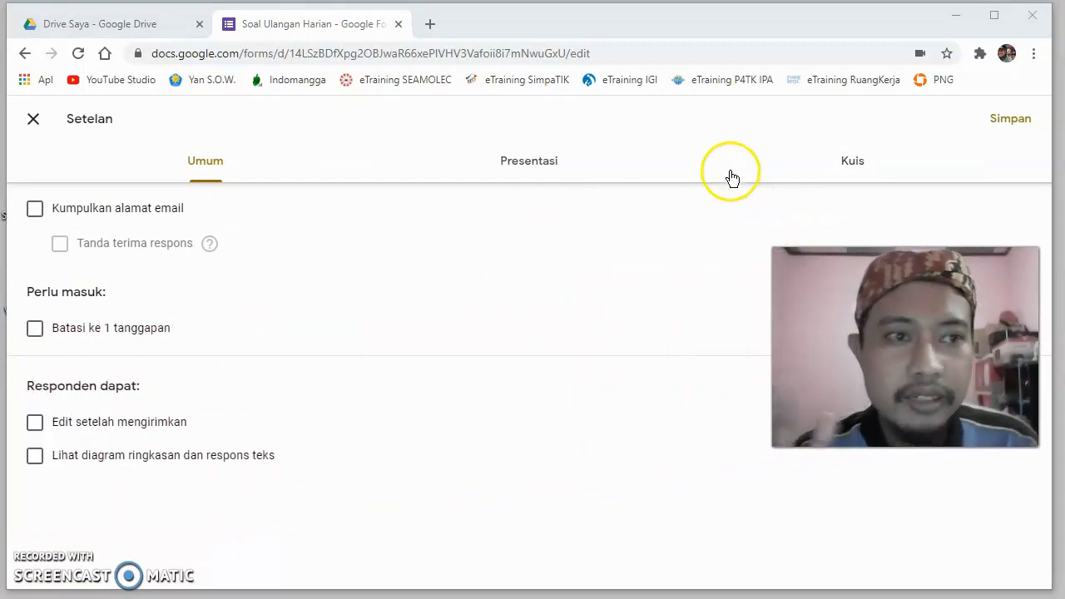
click(850, 164)
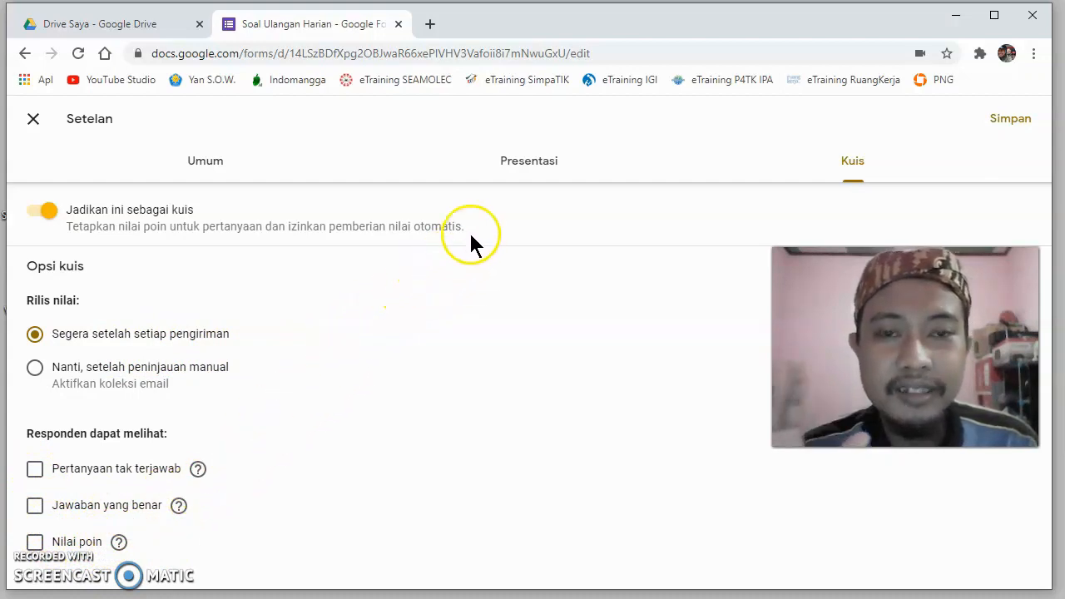
click(526, 166)
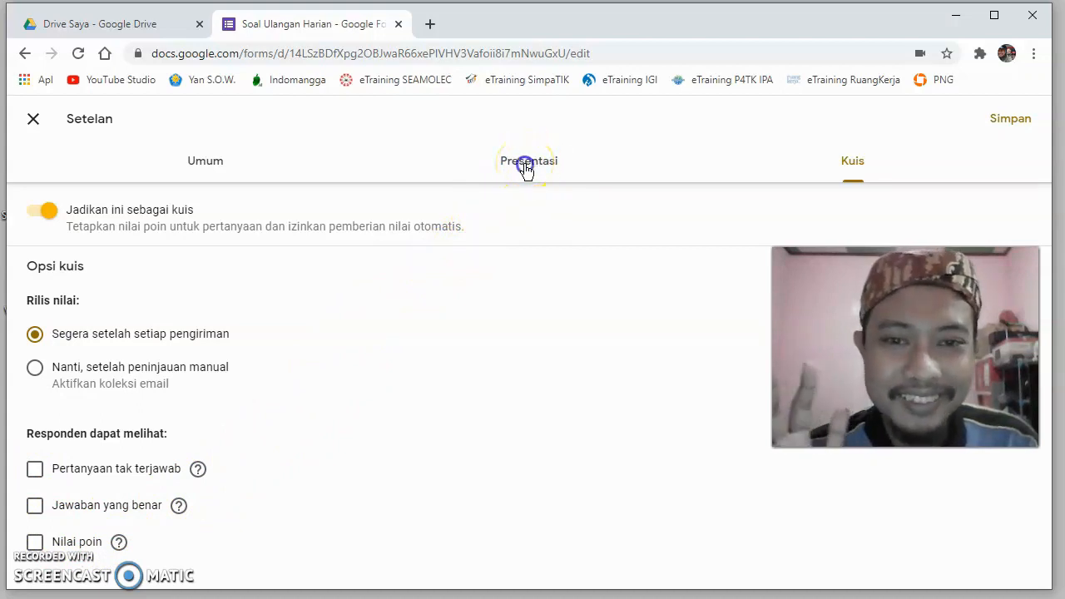
click(526, 167)
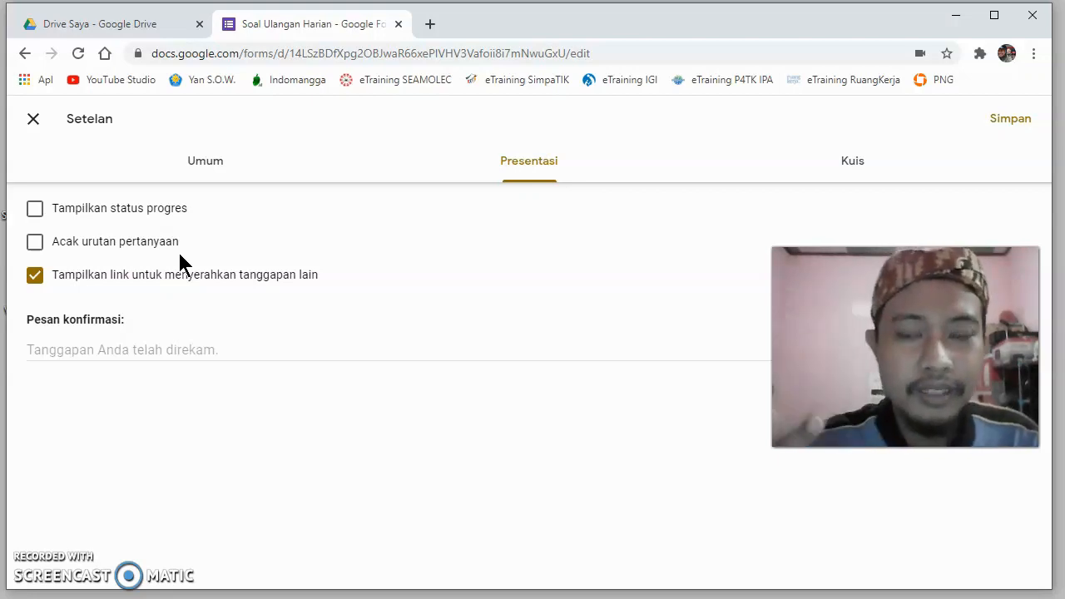
click(38, 244)
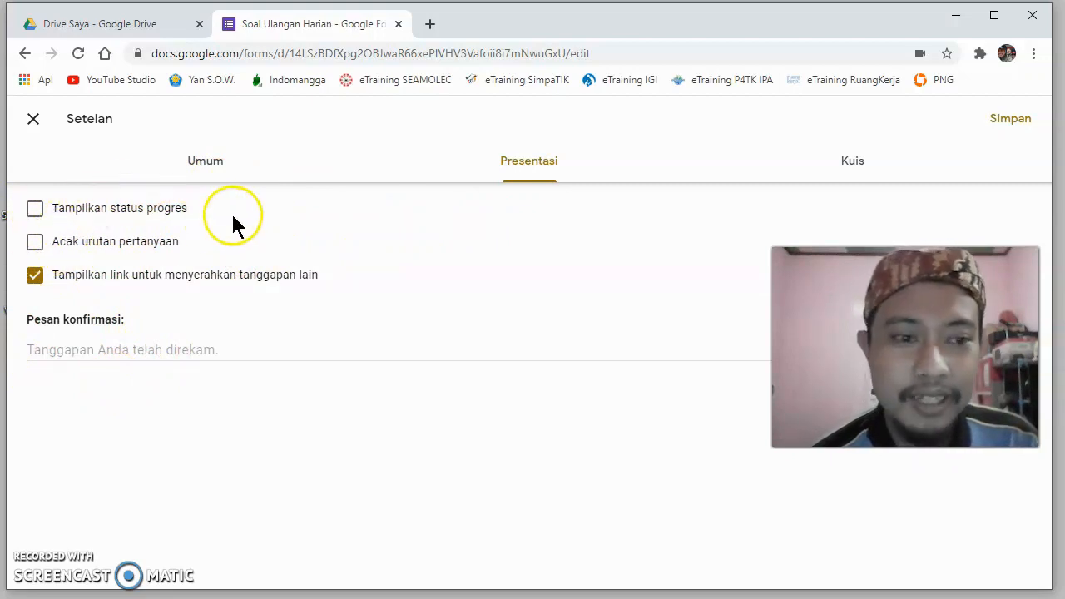
click(205, 170)
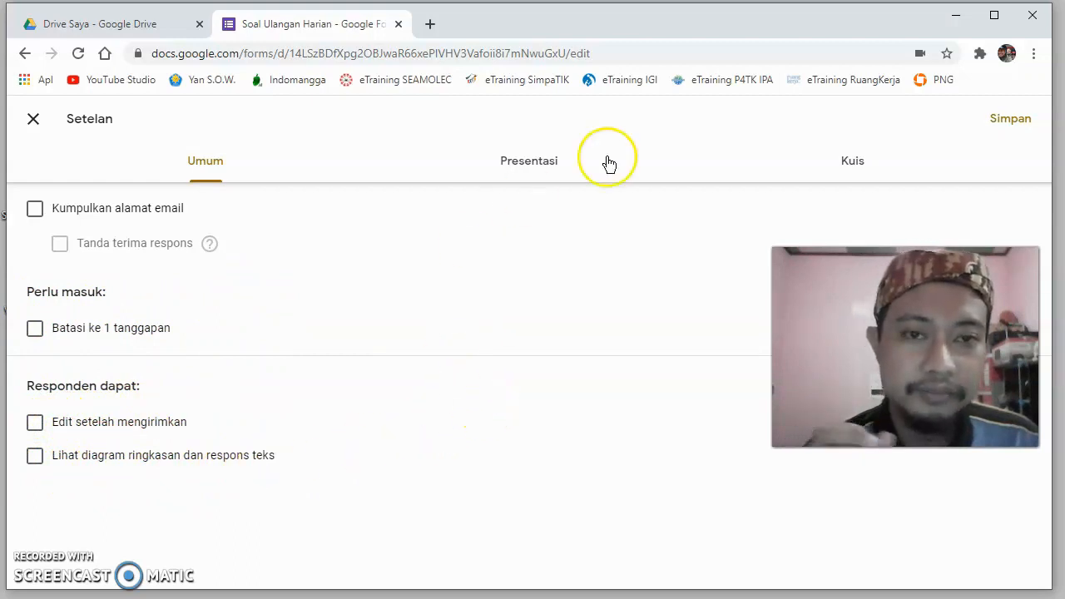
click(857, 167)
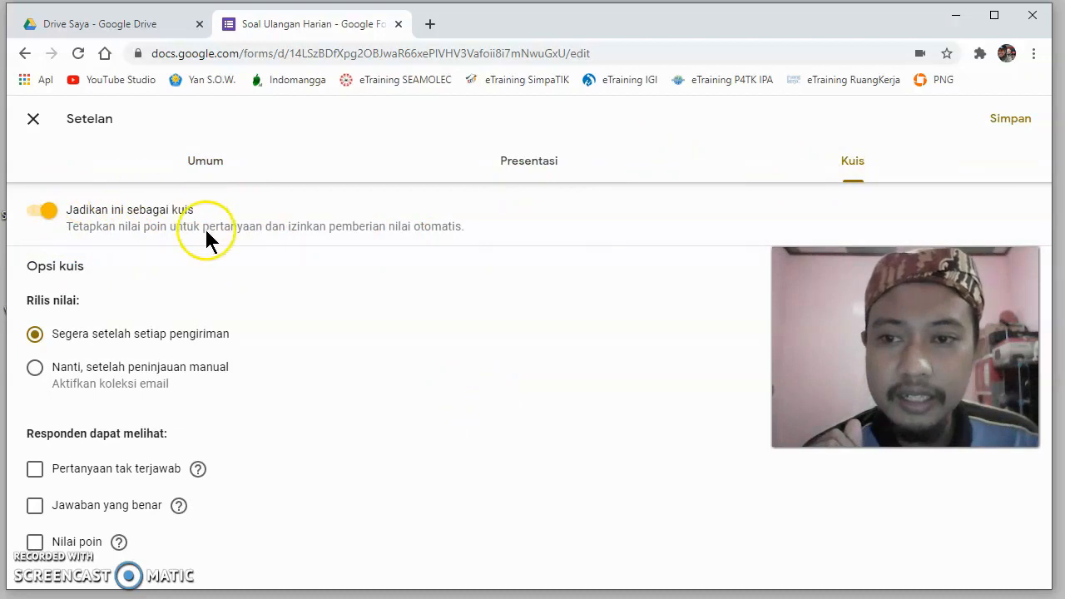
click(535, 167)
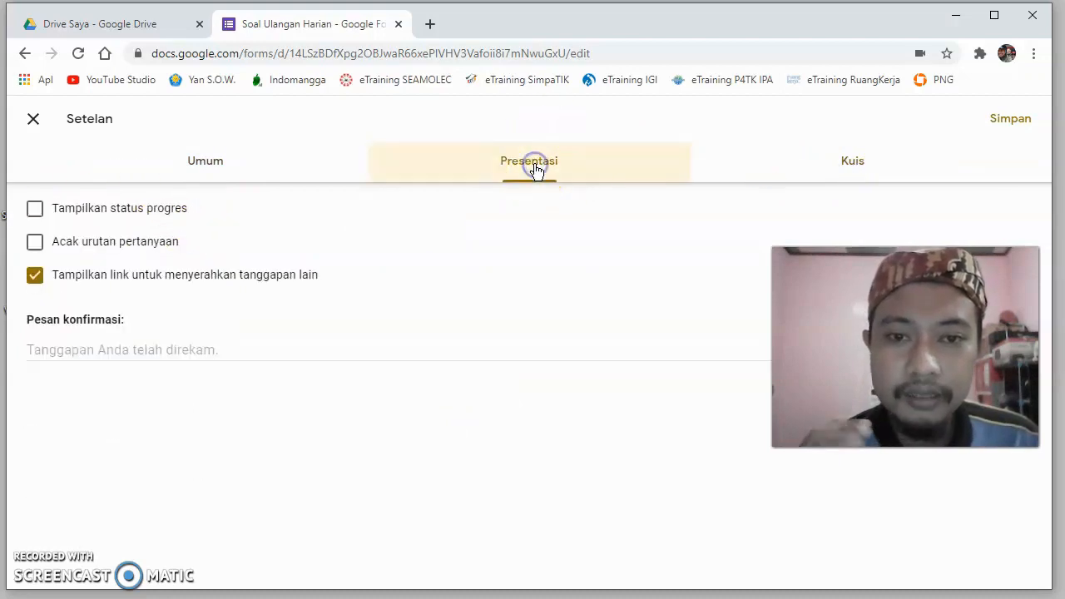
click(223, 169)
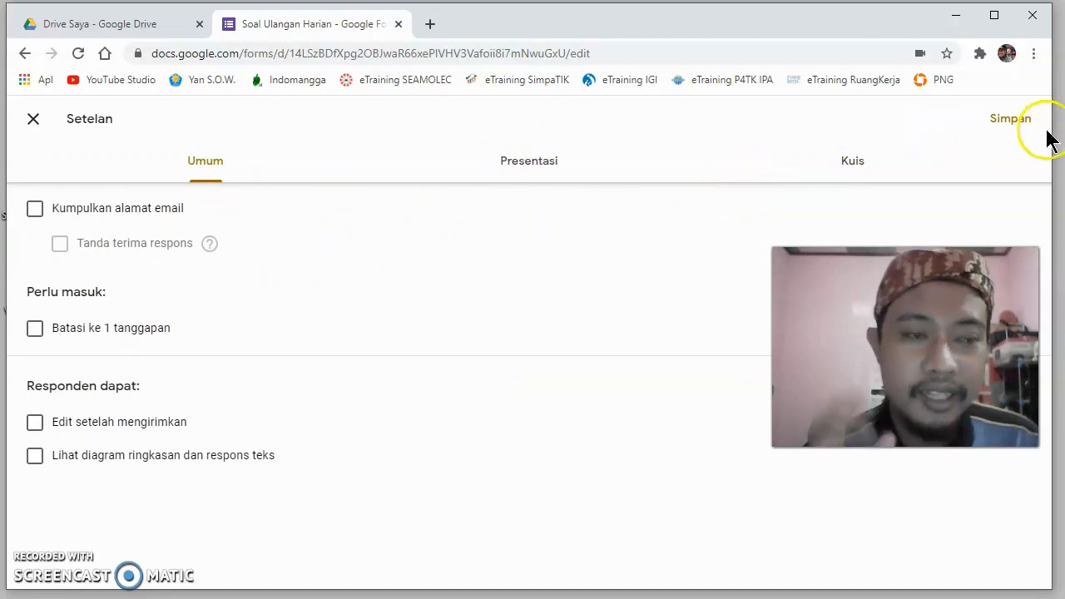
click(1022, 123)
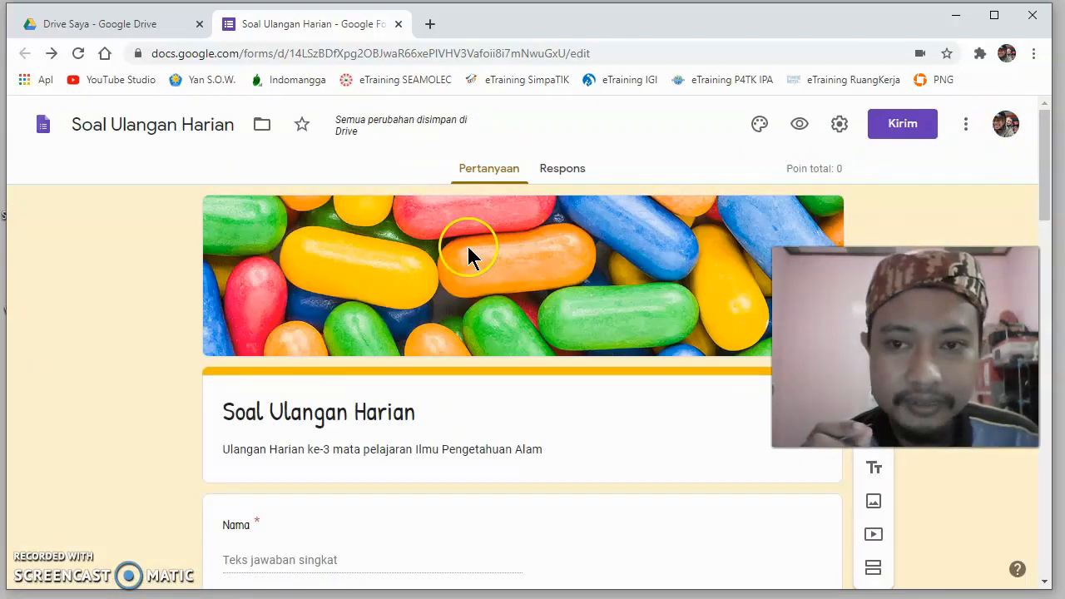
- Look over the form down to the last question and examine the email, link and HTML embed options for sending it
scroll(468, 248, down, 12)
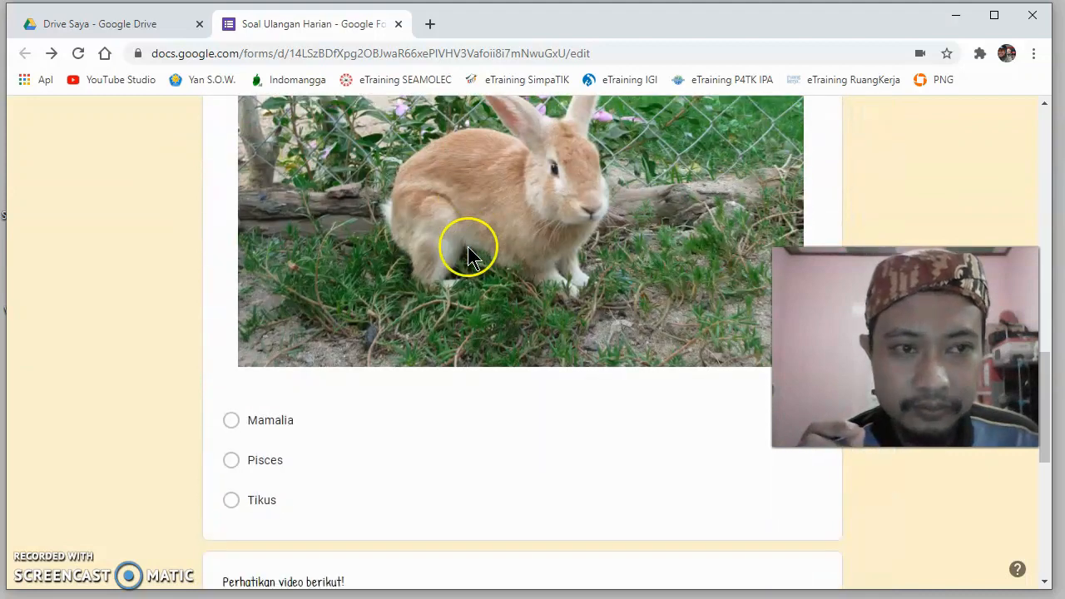
scroll(469, 248, down, 6)
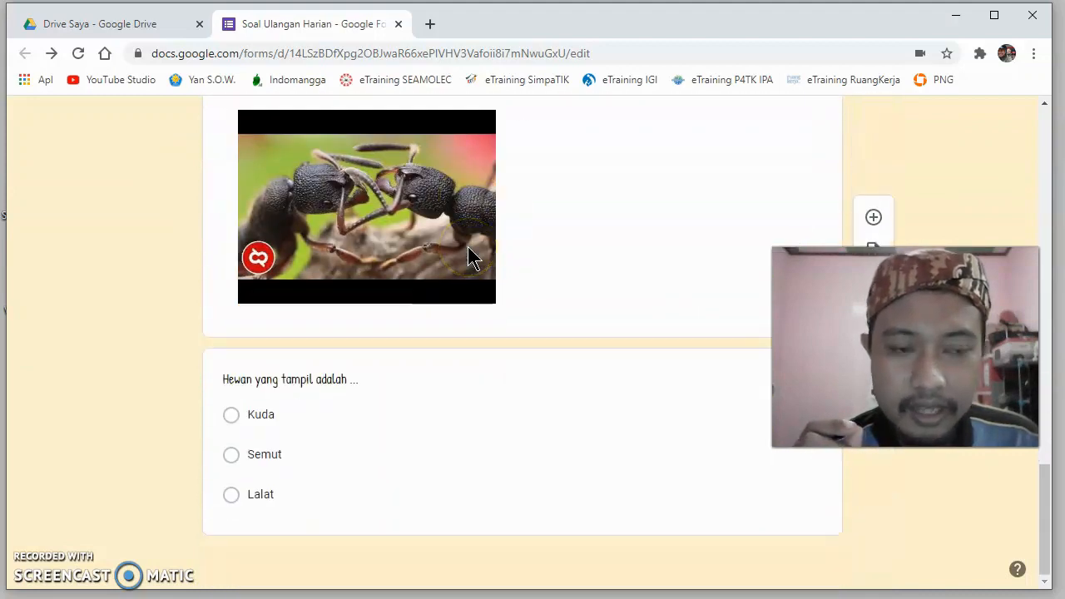
scroll(468, 249, up, 18)
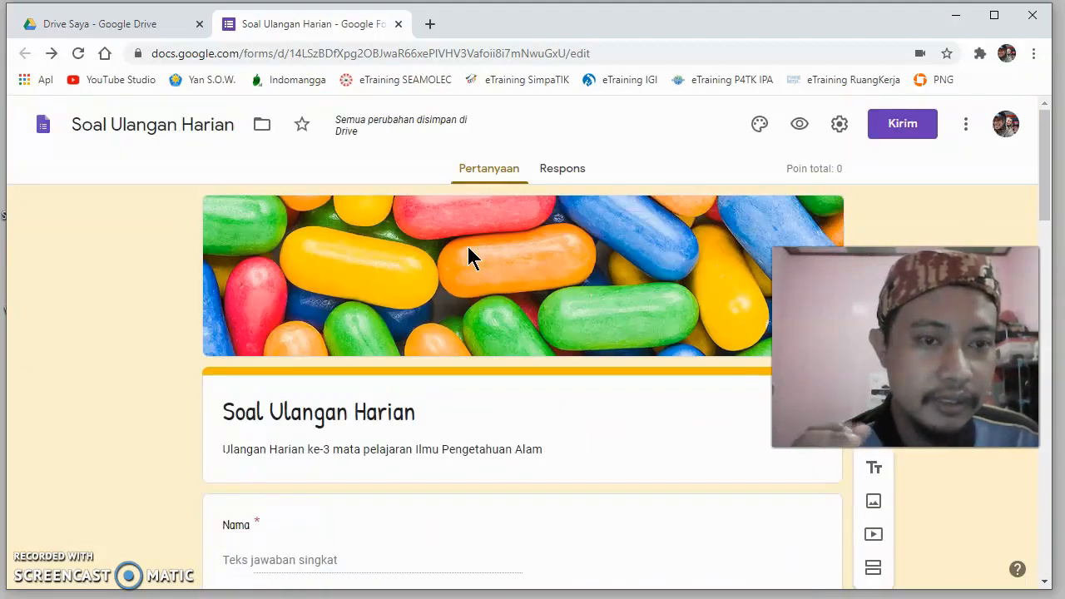
click(902, 129)
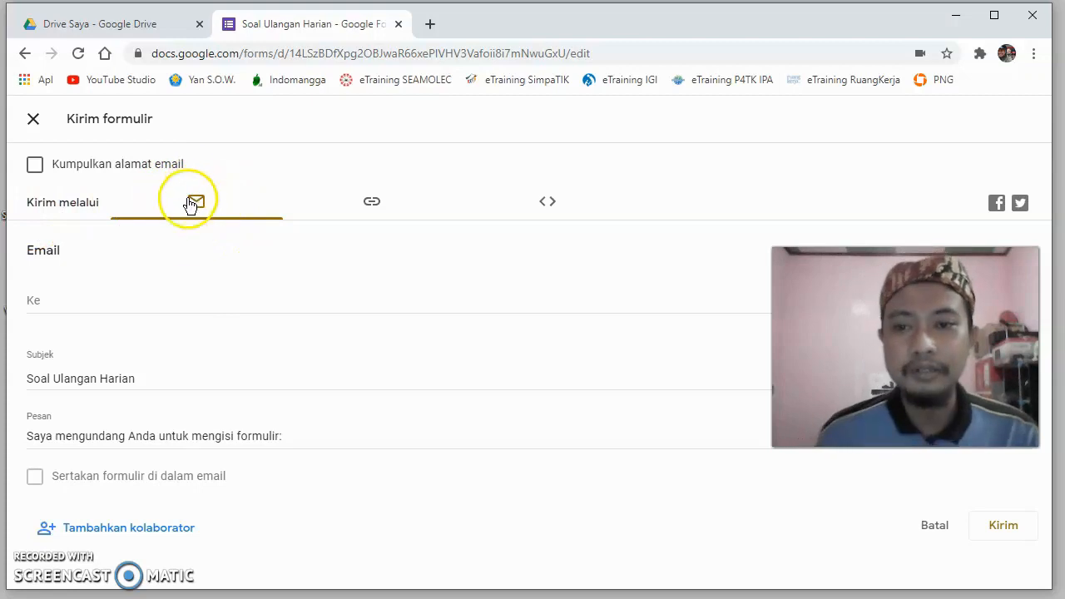
click(372, 215)
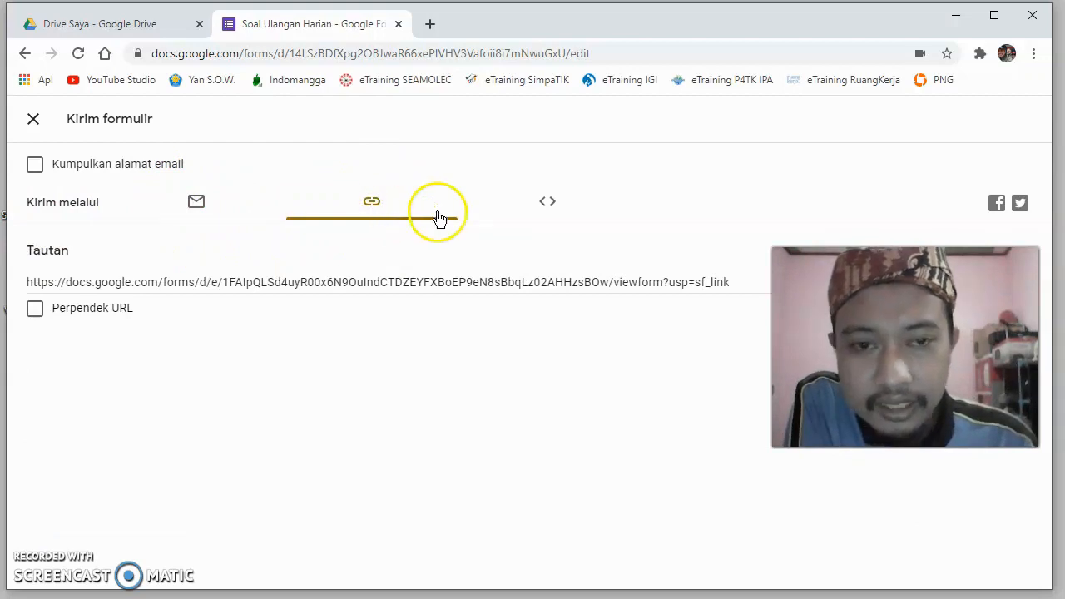
click(549, 213)
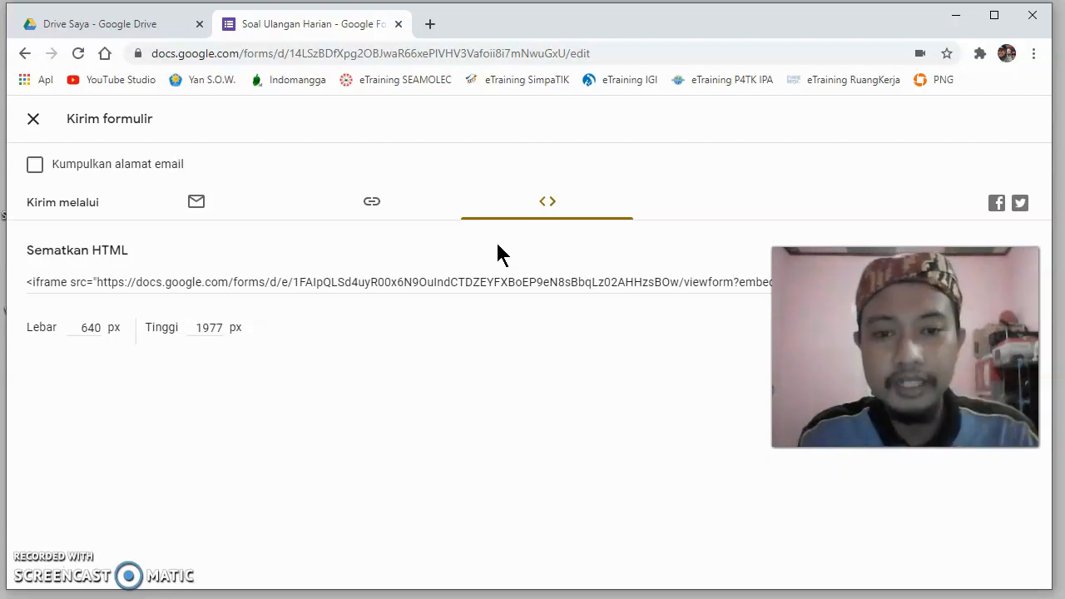
- Shorten the form's share link and copy it
click(380, 206)
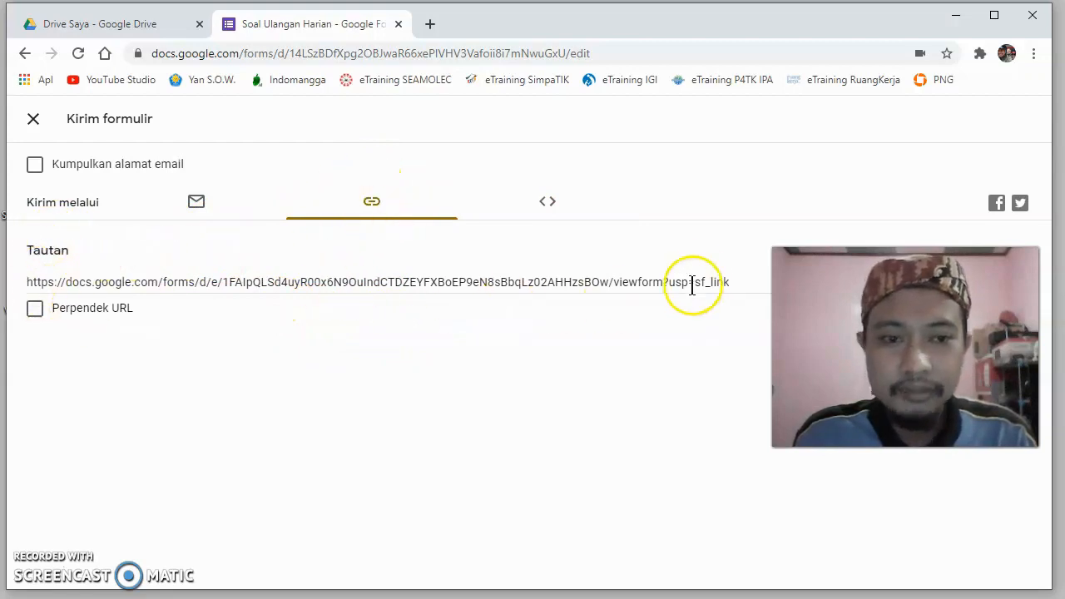
click(35, 309)
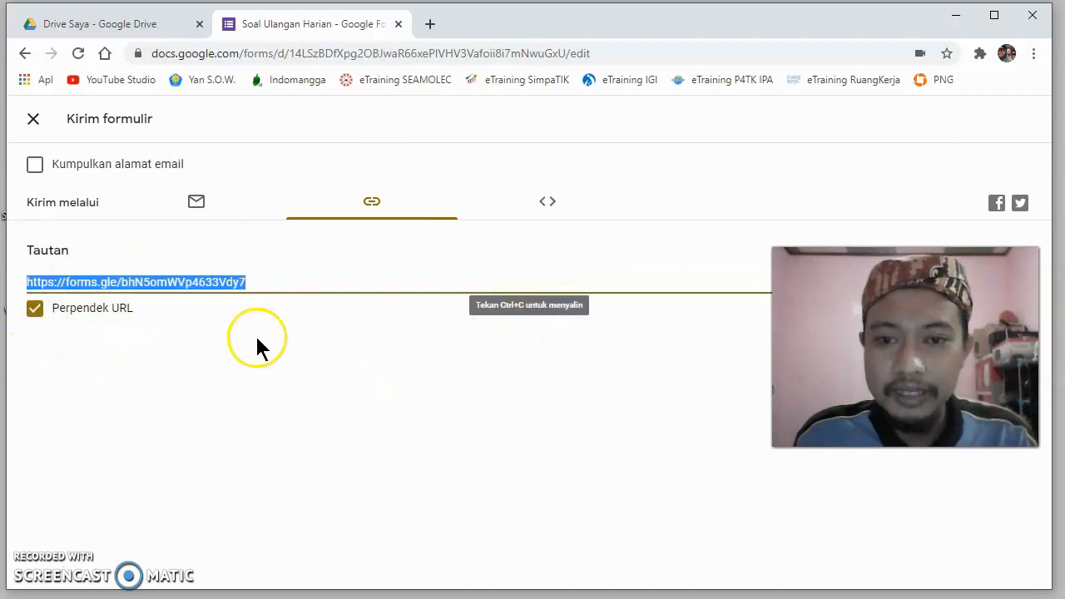
click(283, 284)
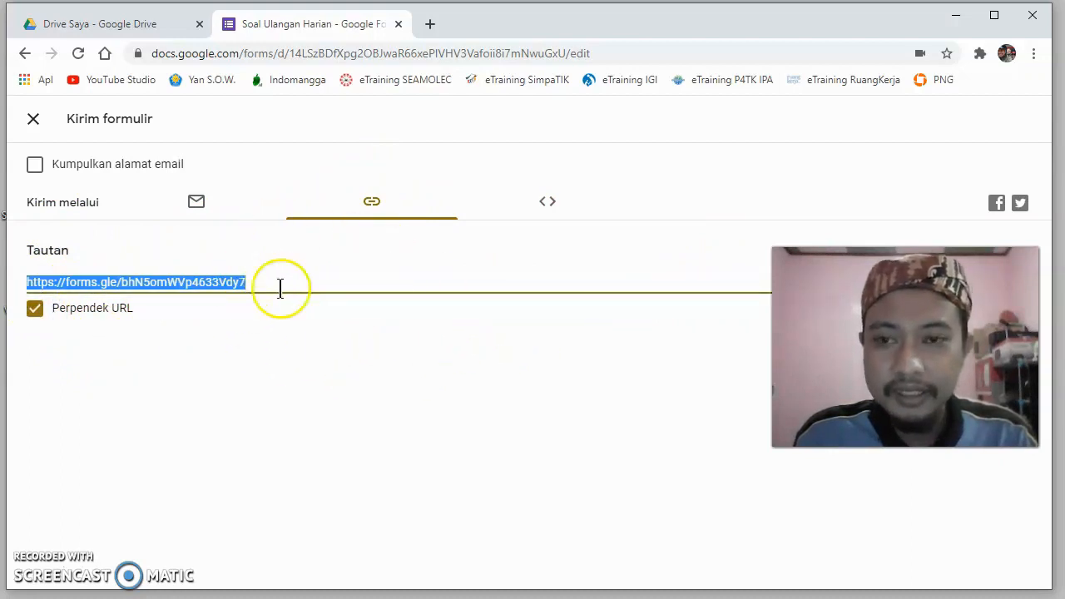
right_click(220, 284)
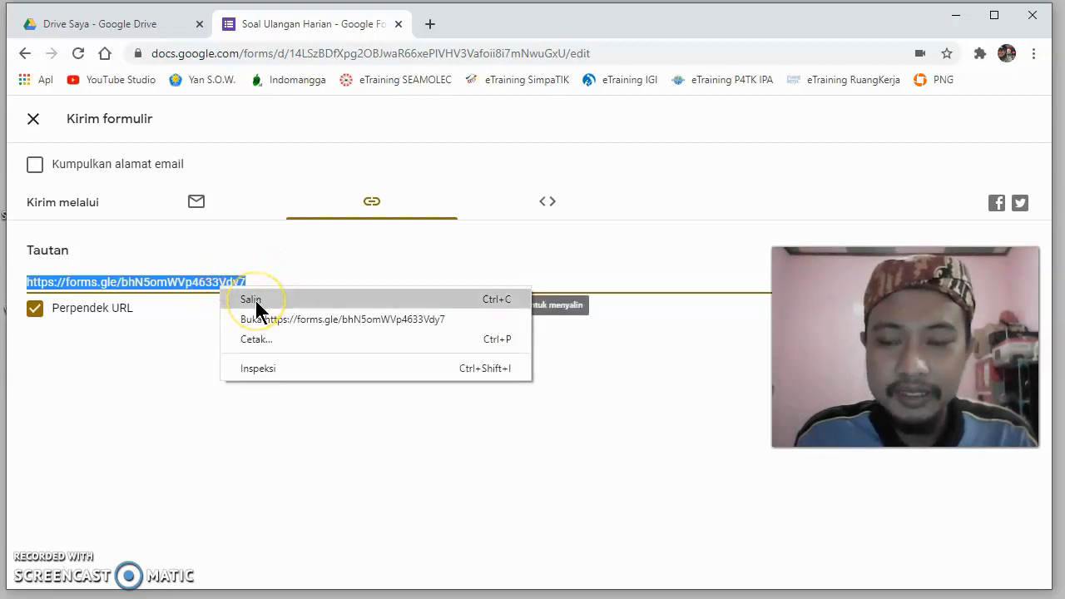
click(255, 301)
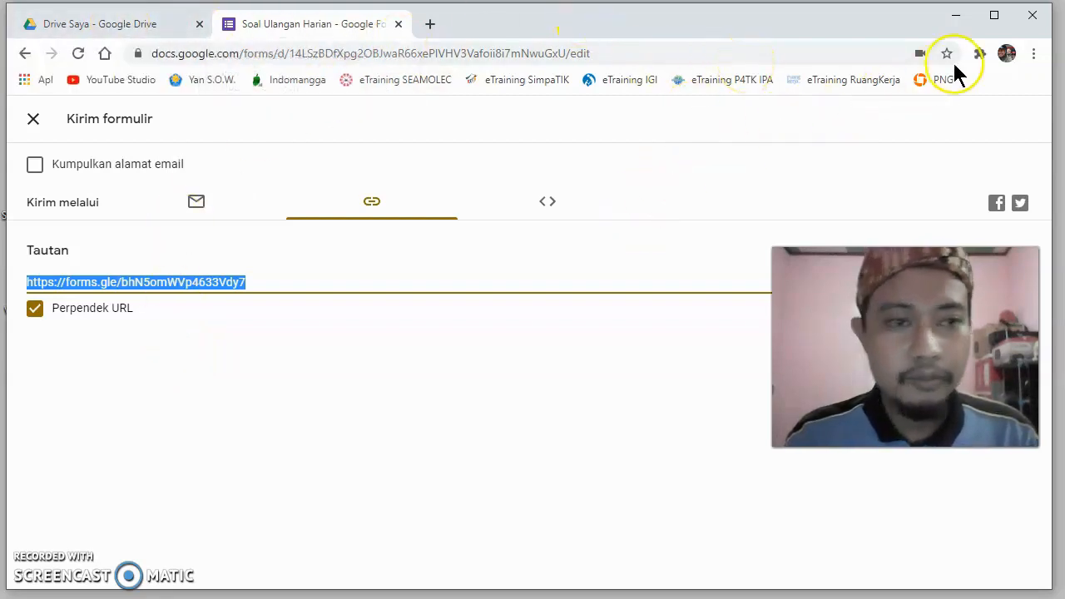
- Switch to WhatsApp and write "Tes Google Form" followed by the copied form link in the Blogger & Publisher chat
click(957, 16)
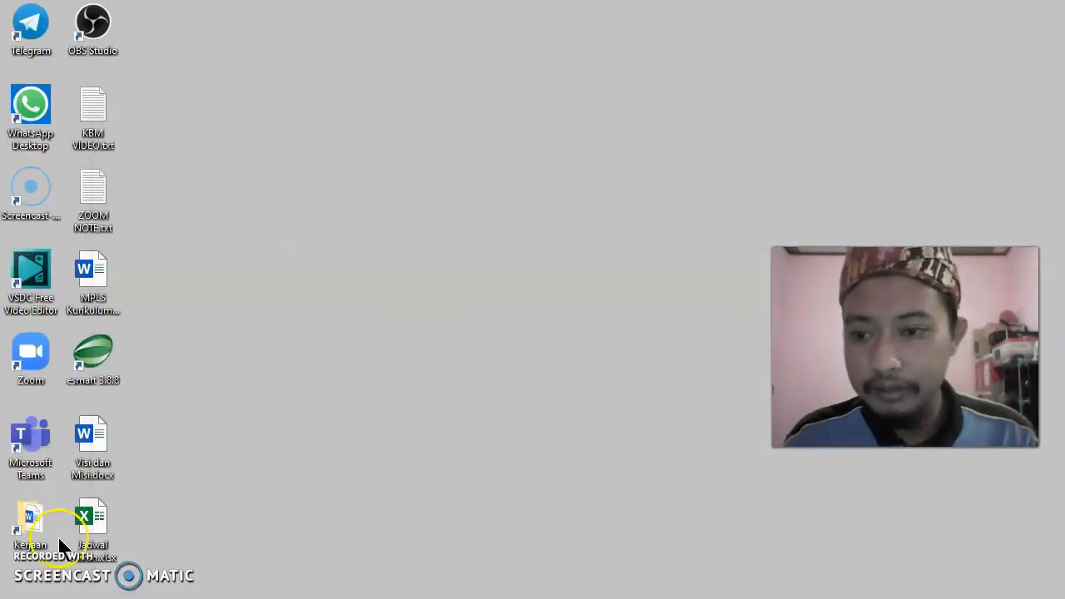
double_click(29, 106)
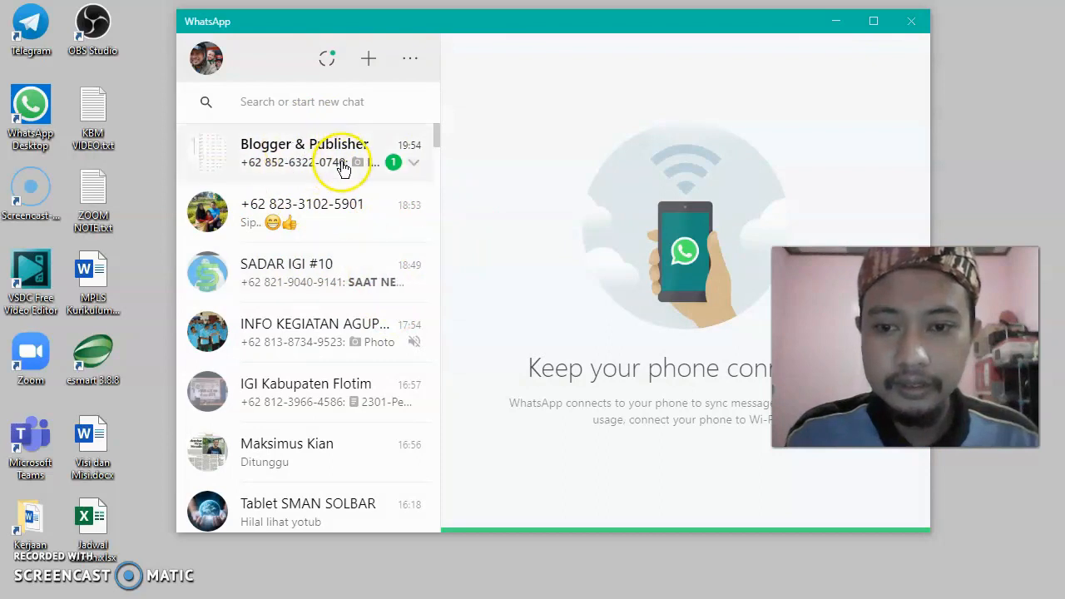
click(298, 158)
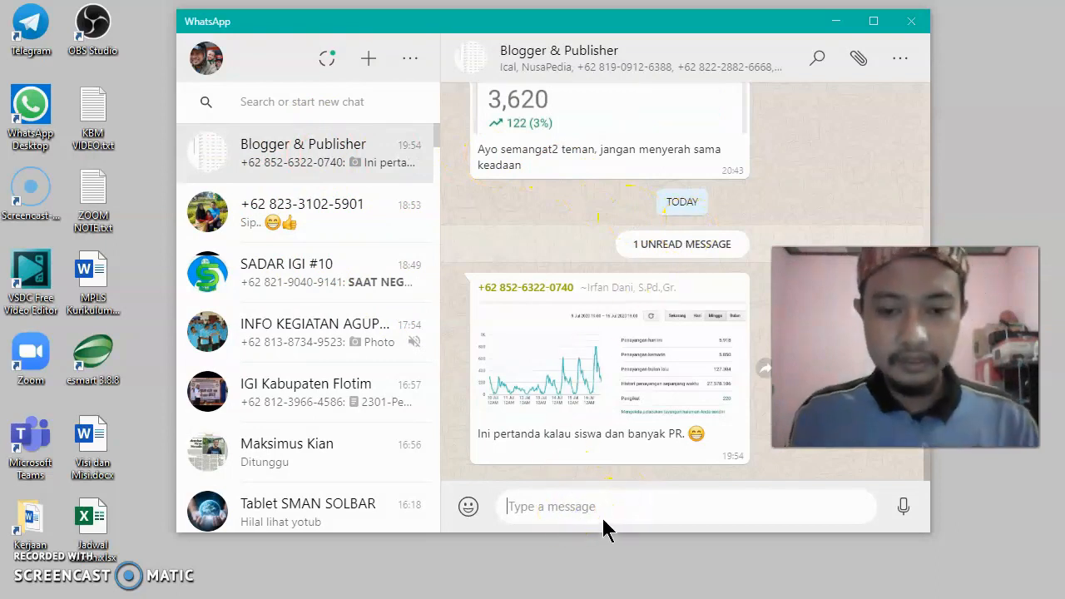
text(Tes G)
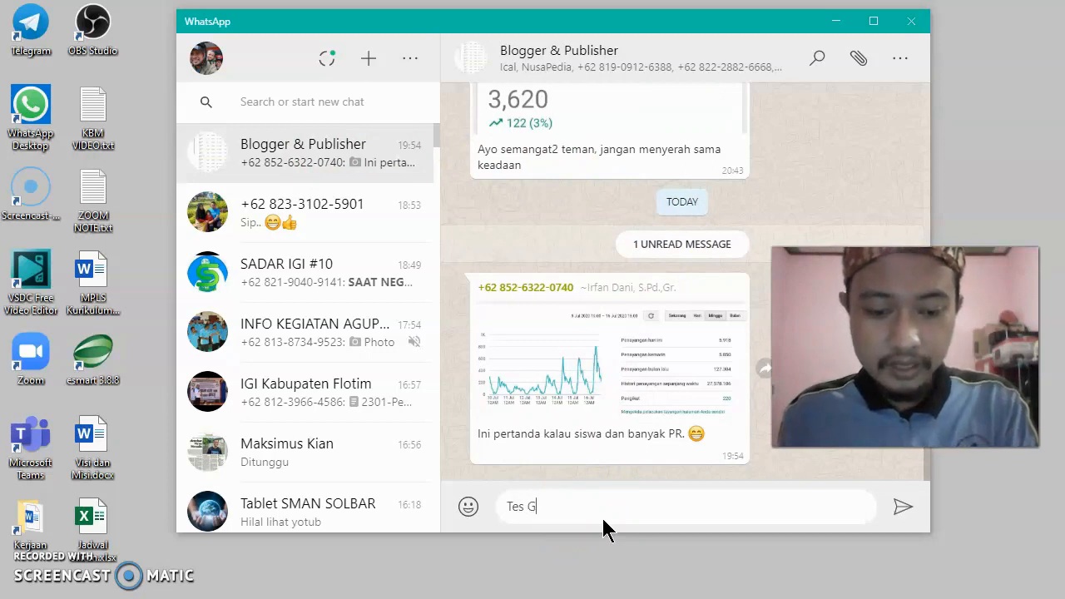
text(oog)
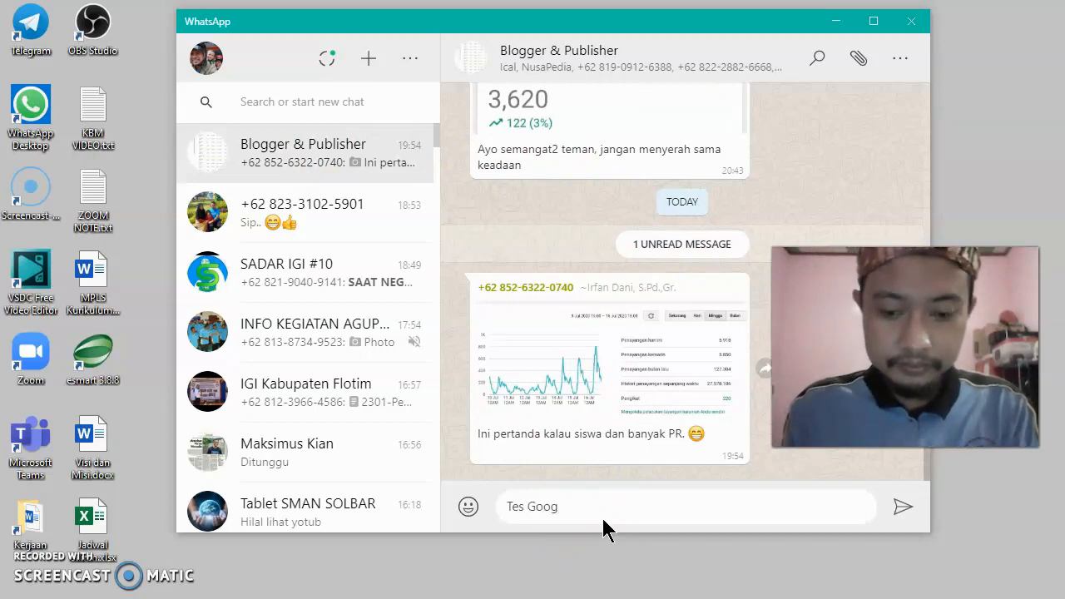
text(le Form)
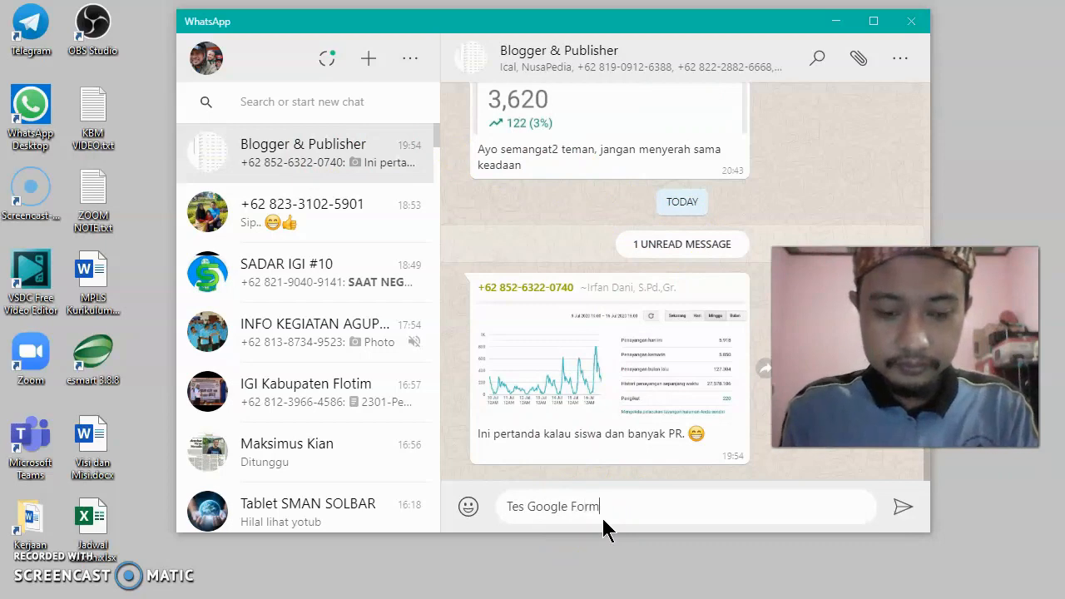
key(ctrl+v)
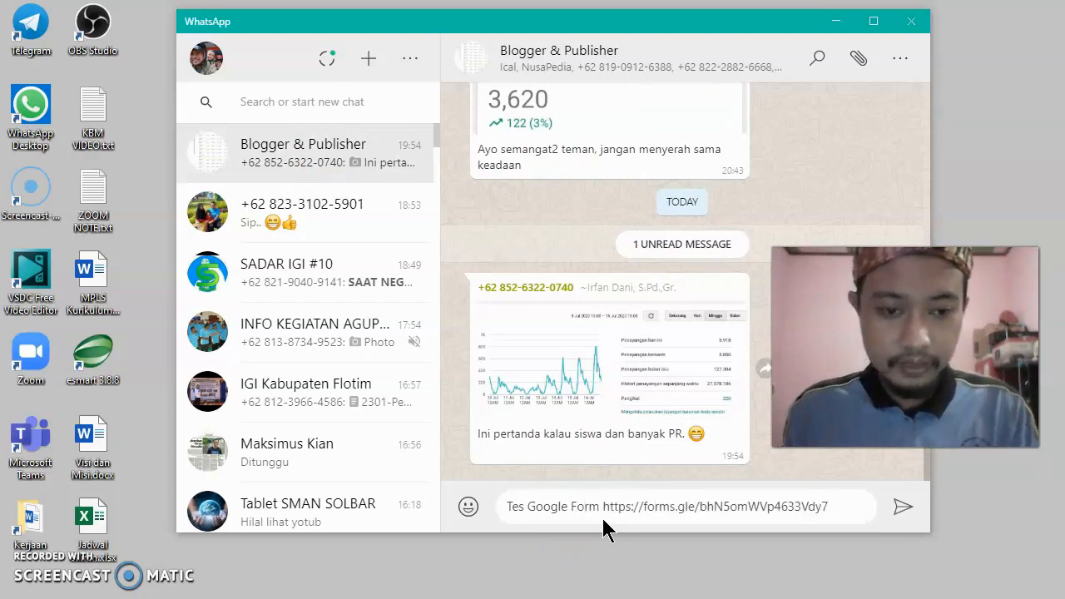
- Send the message with the form link to the Blogger & Publisher chat
click(737, 508)
click(600, 507)
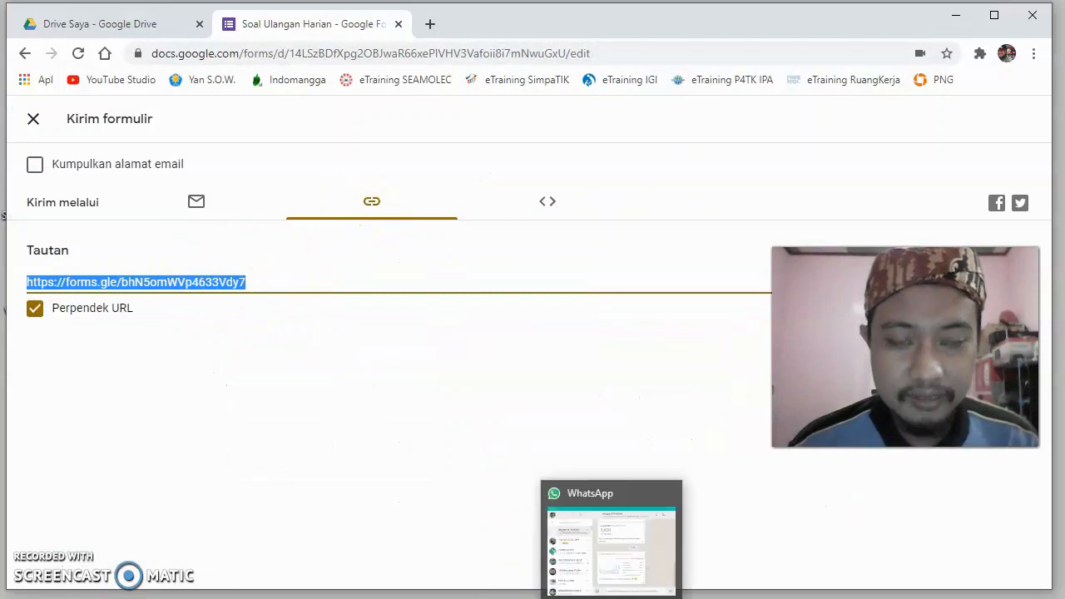
click(612, 597)
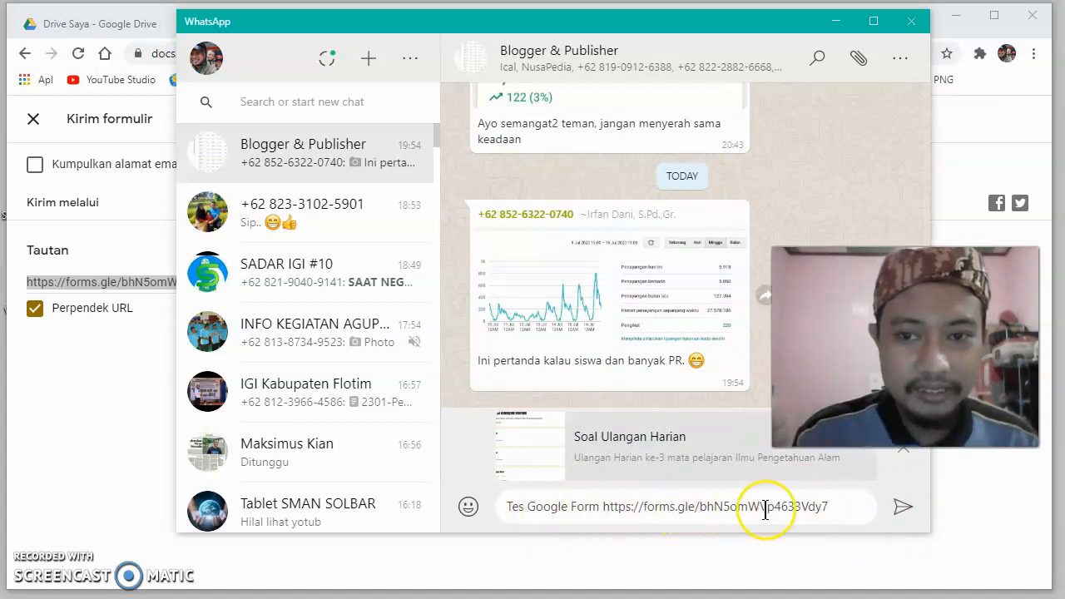
click(902, 508)
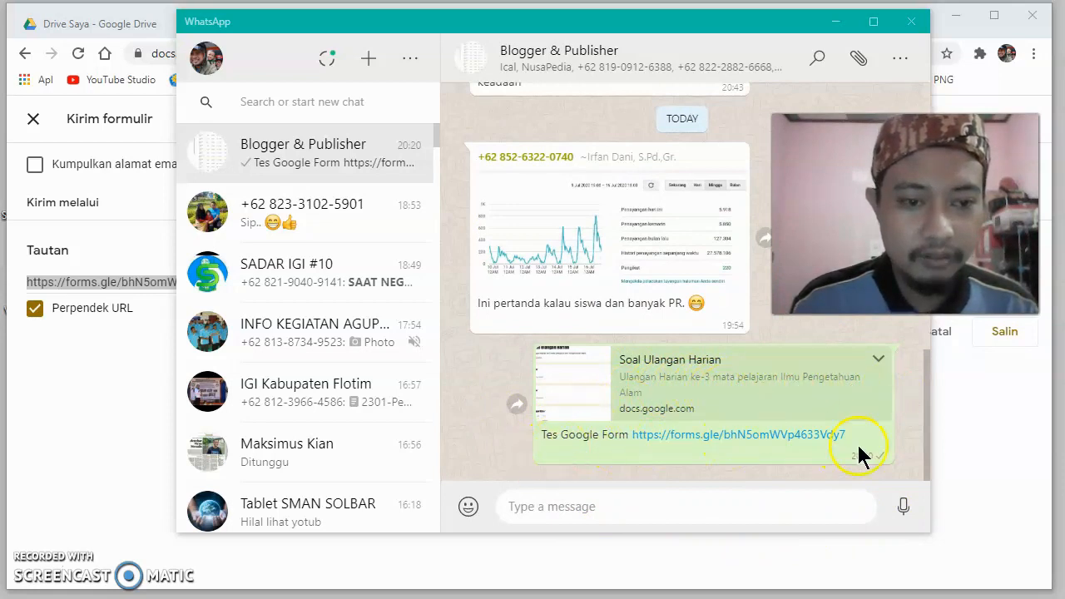
- Delete the sent form link message for everyone in the Blogger & Publisher chat
click(878, 362)
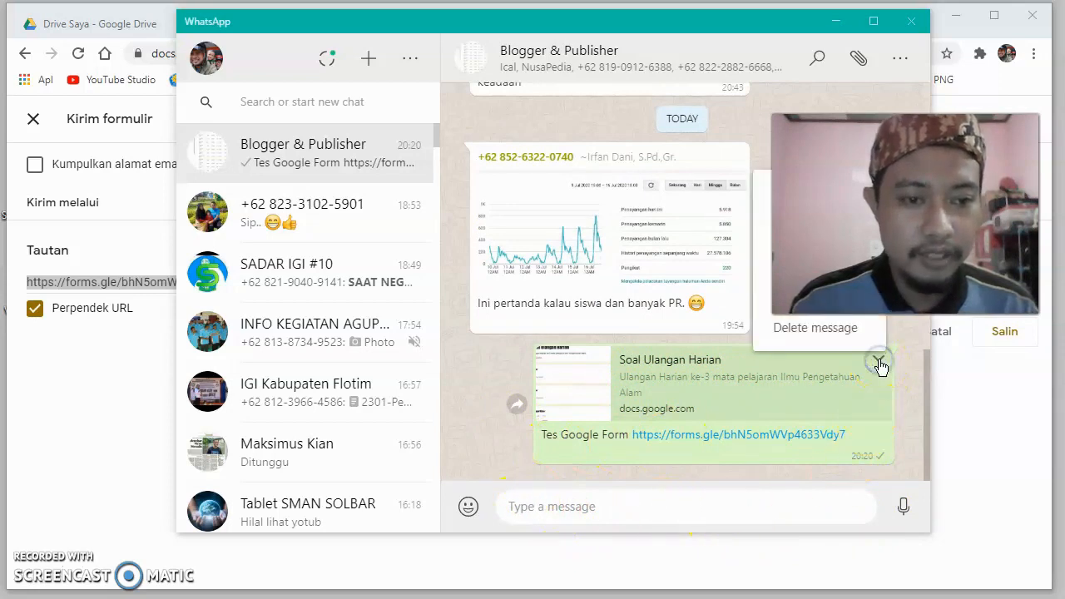
click(811, 331)
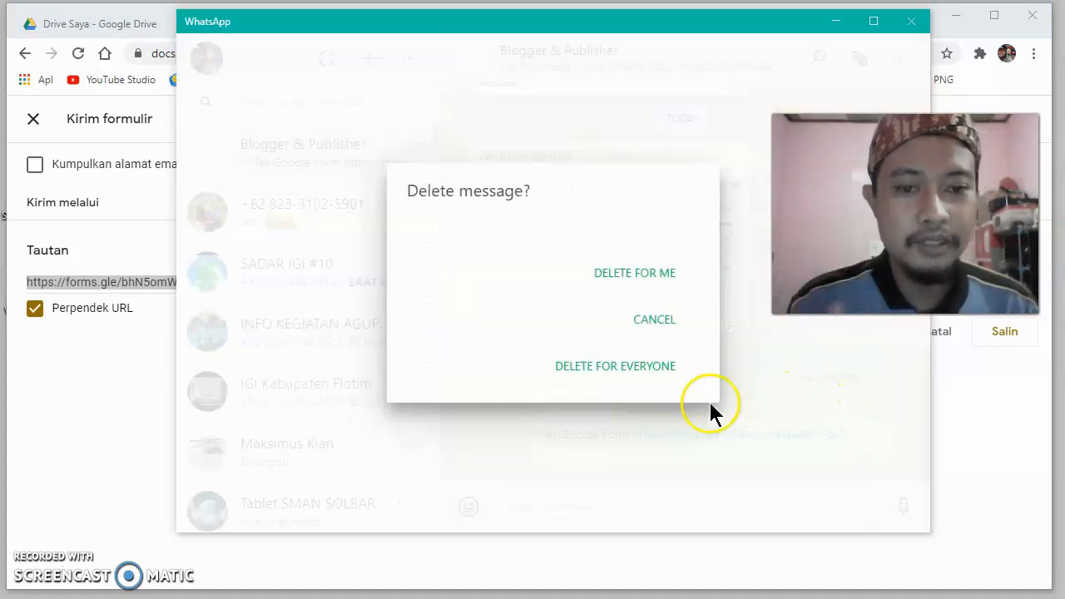
click(615, 366)
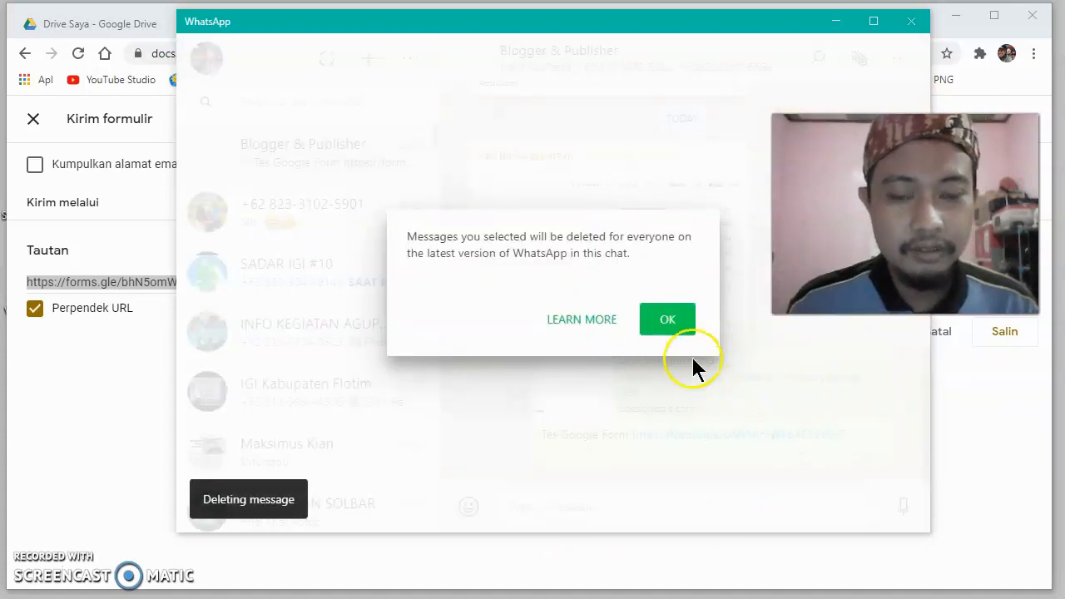
click(669, 326)
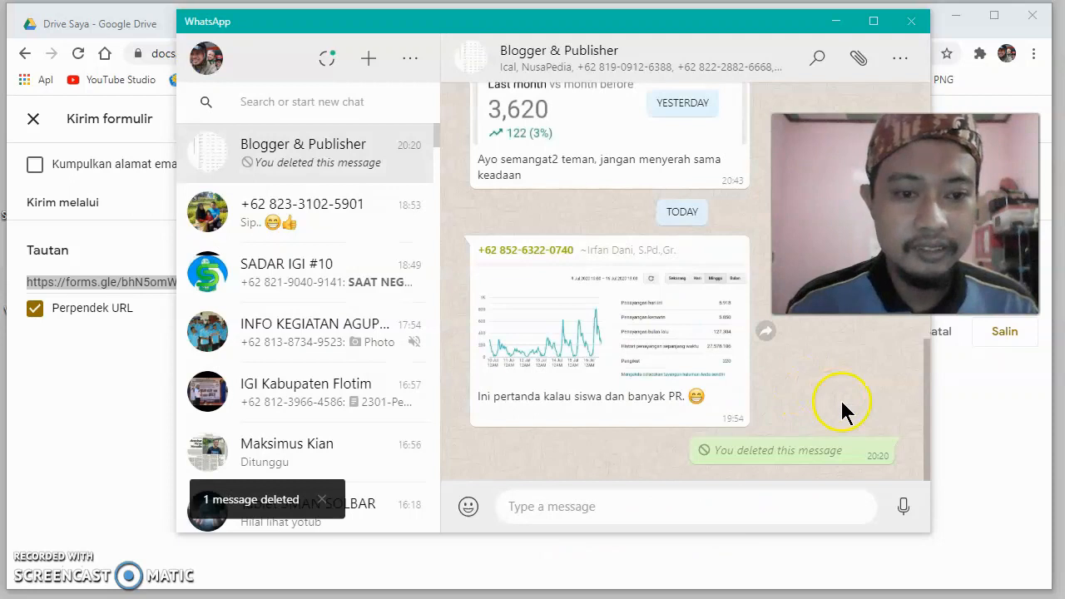
- Close WhatsApp, review the form's HTML embed and link sharing options, and leave the sending settings
click(911, 22)
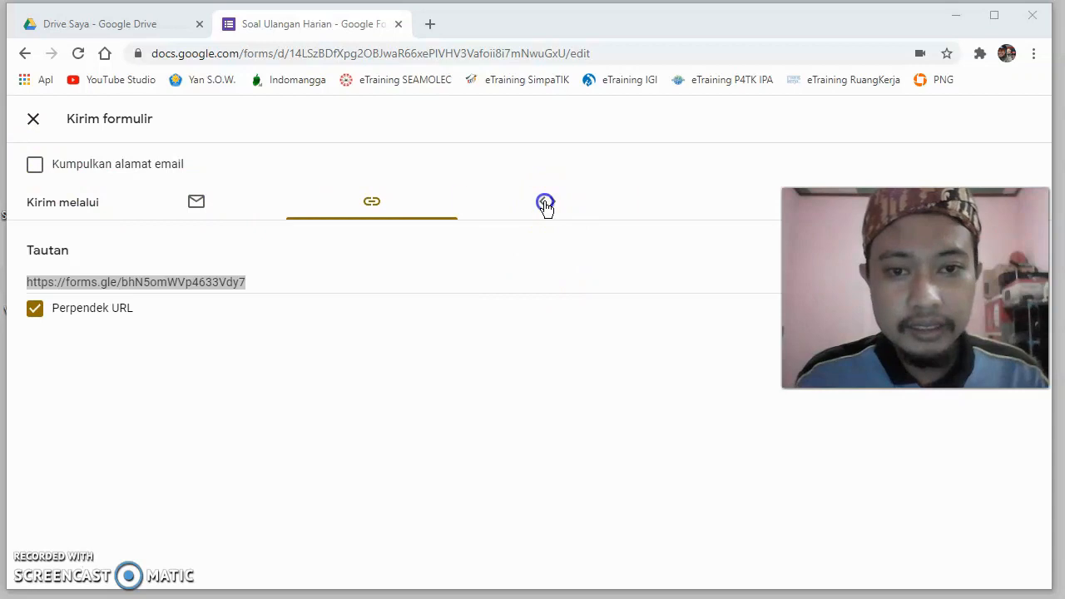
click(545, 204)
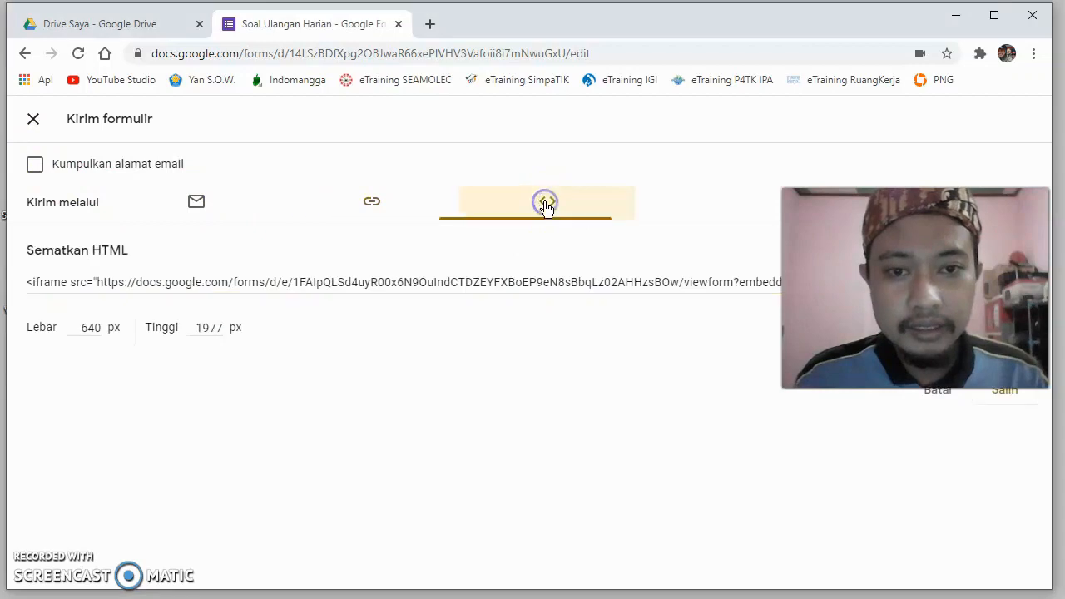
click(364, 208)
click(189, 208)
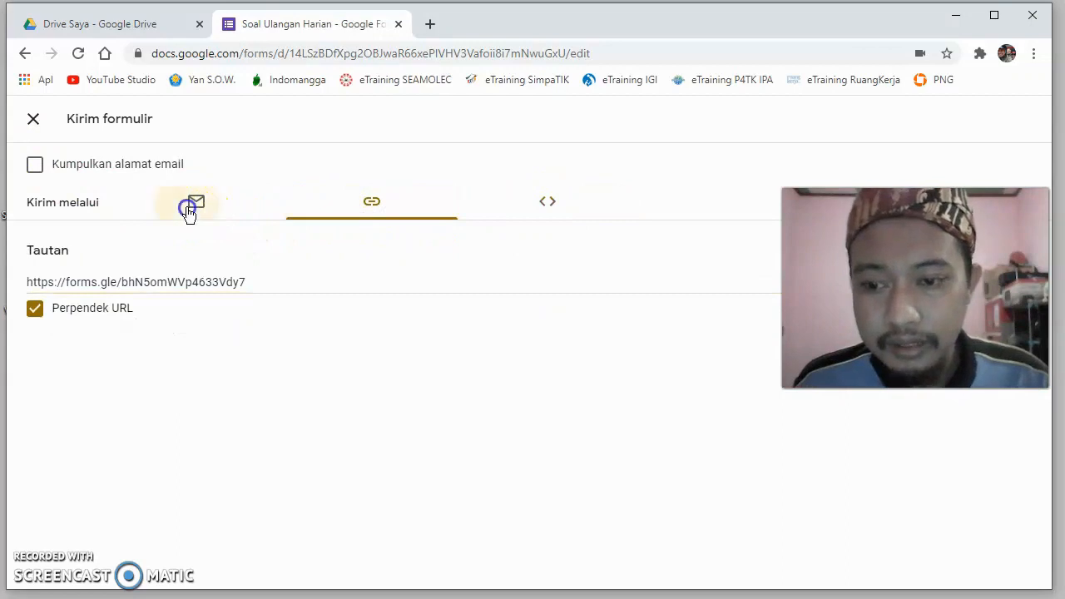
click(33, 119)
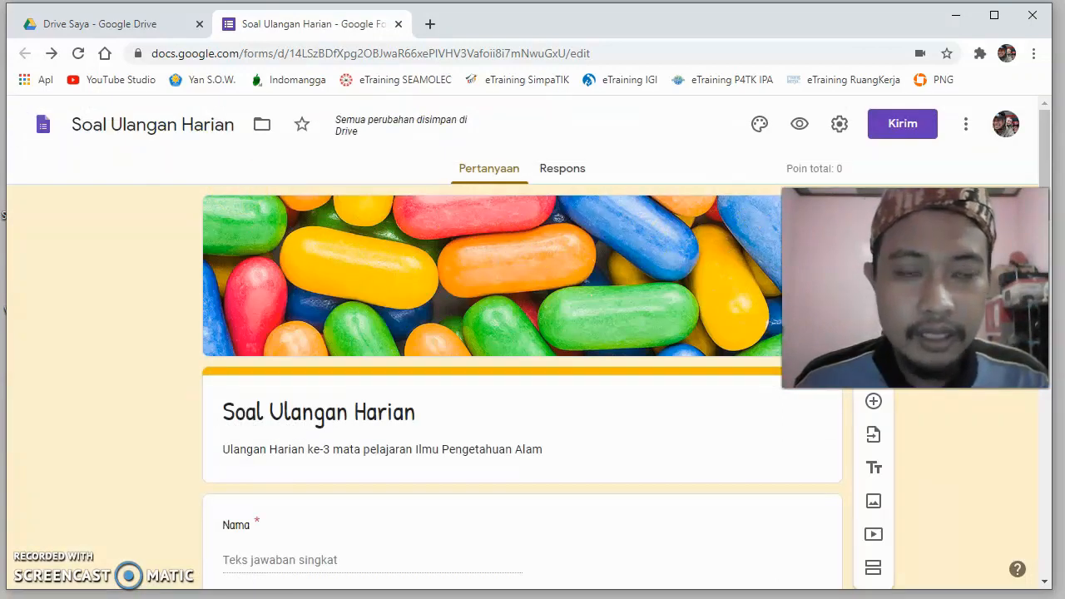
- Look over the form's responses page and its list of questions
drag(915, 288, 914, 386)
click(551, 171)
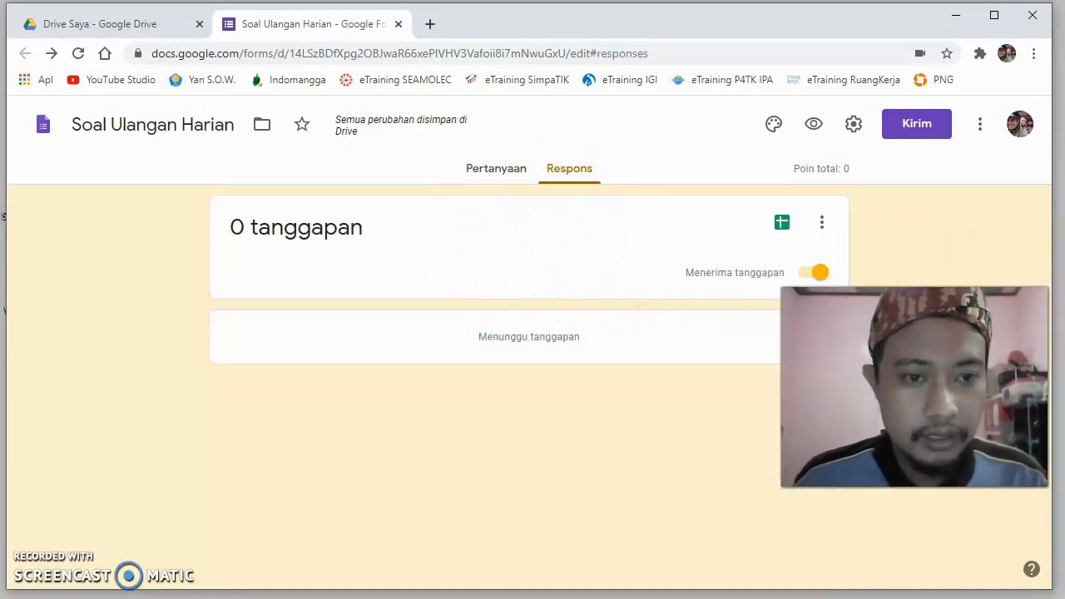
click(487, 170)
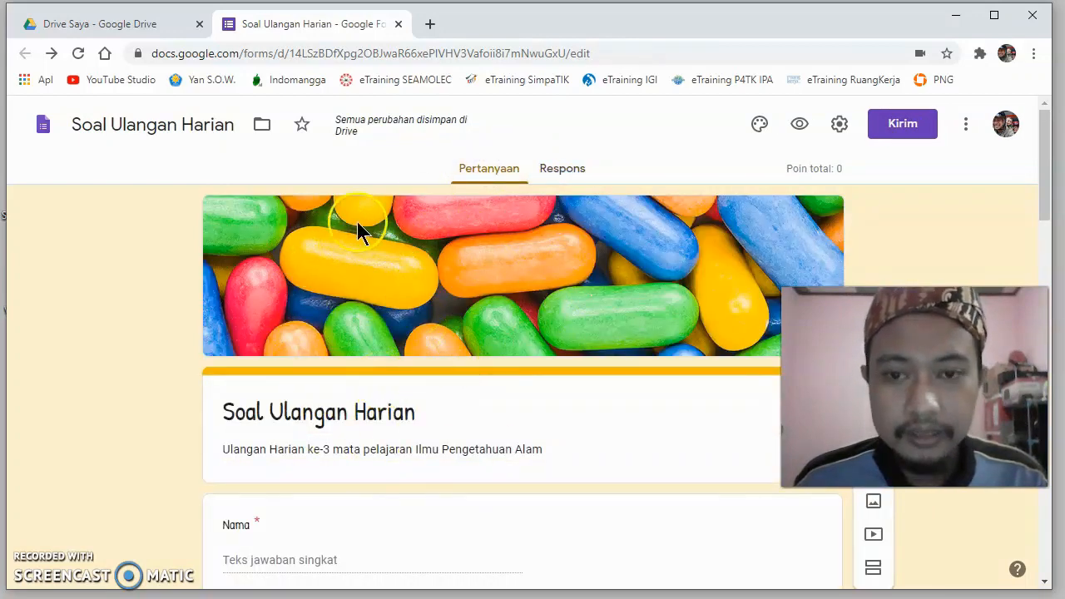
scroll(383, 329, down, 5)
scroll(349, 257, down, 7)
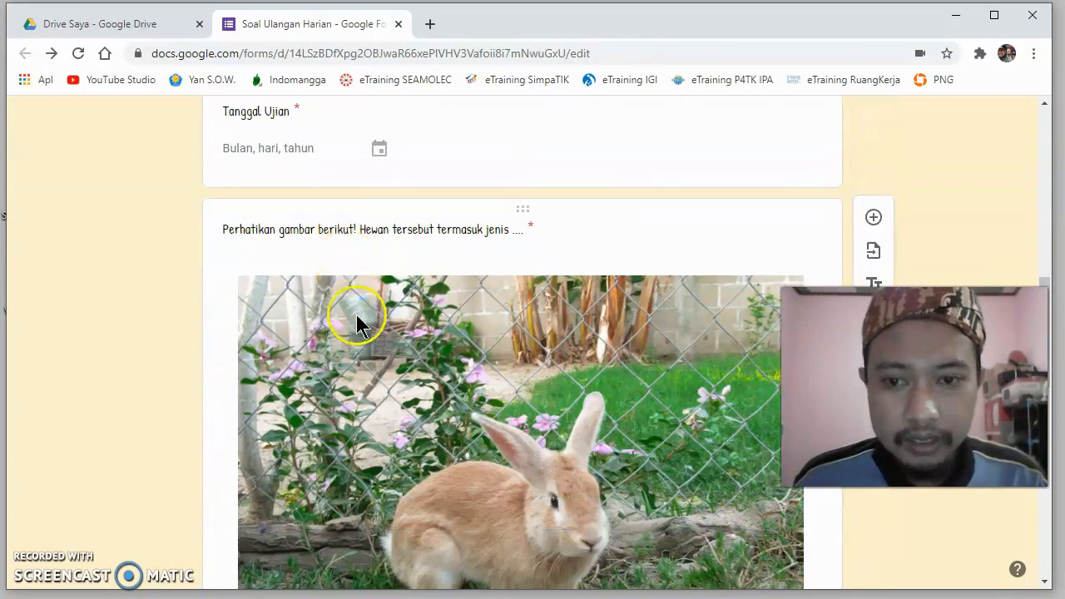
scroll(356, 316, up, 6)
scroll(356, 316, up, 7)
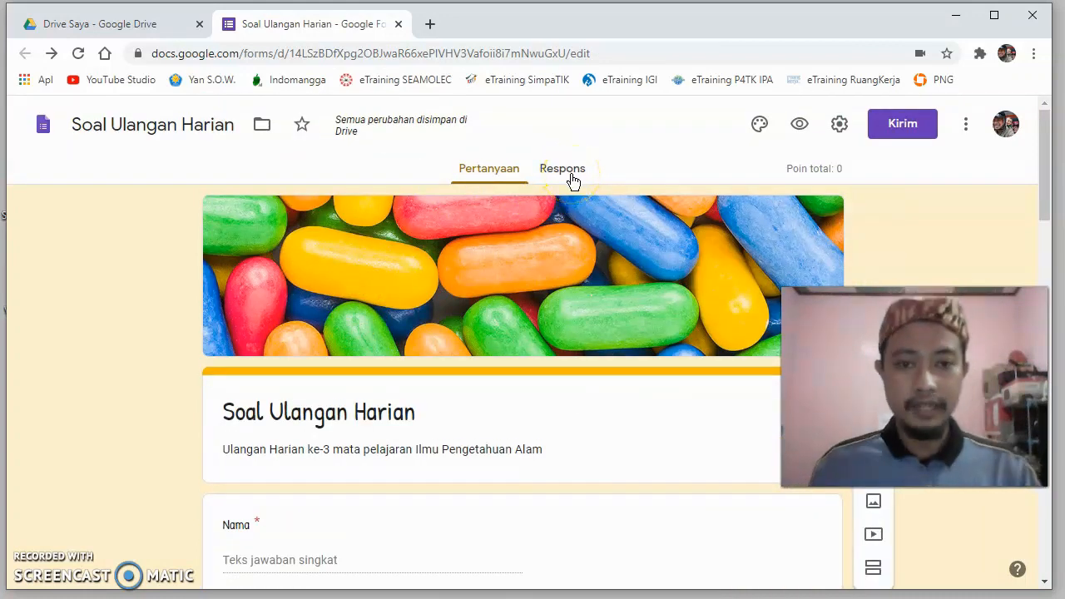
- Create a new spreadsheet named Soal Ulangan Harian (Respons) as the destination for the form's responses
click(572, 175)
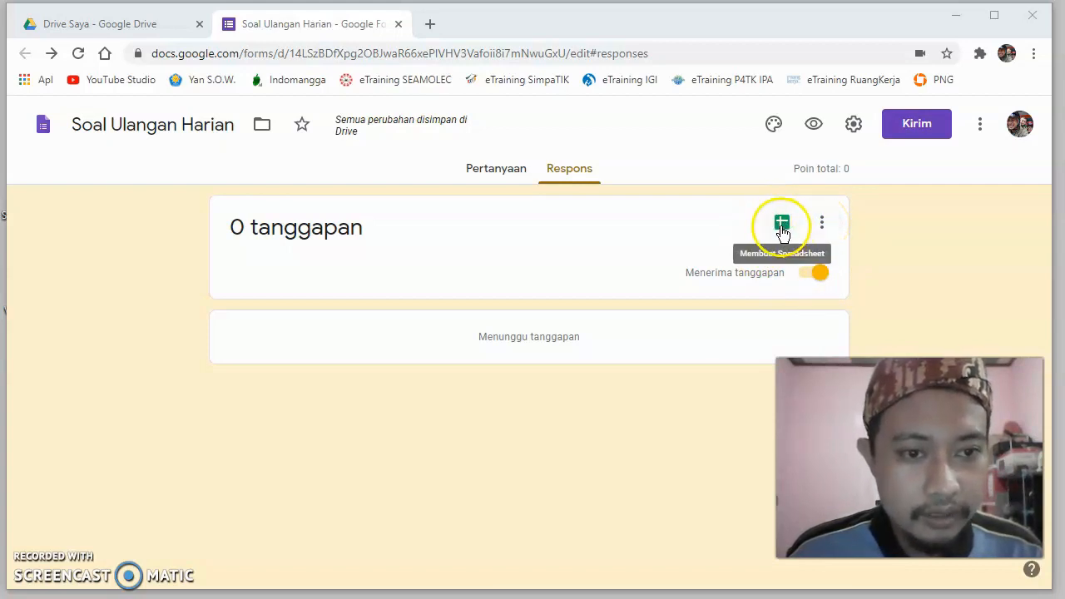
click(780, 225)
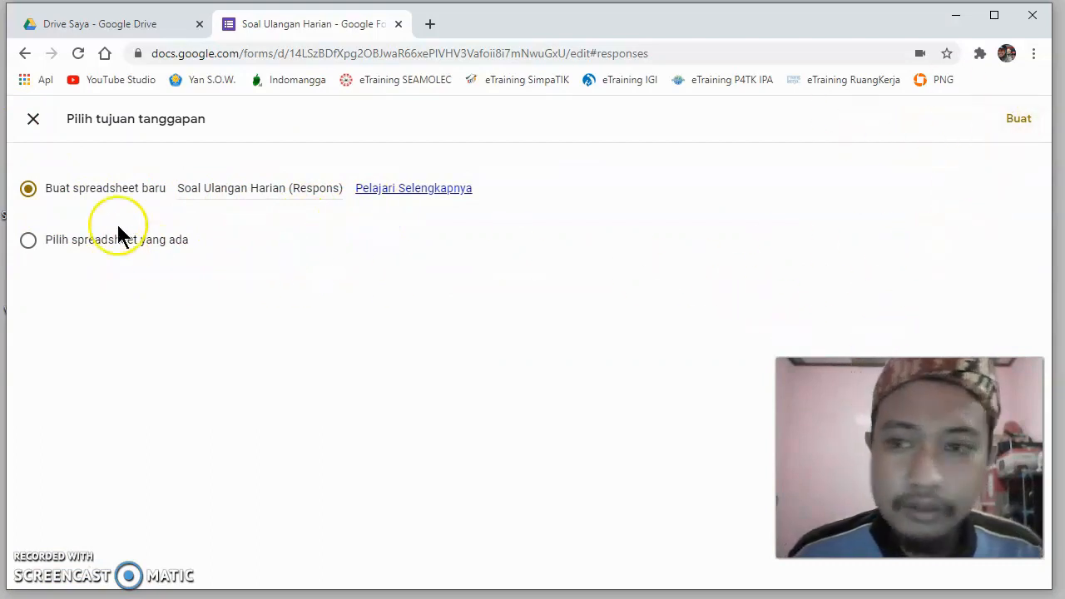
click(1015, 121)
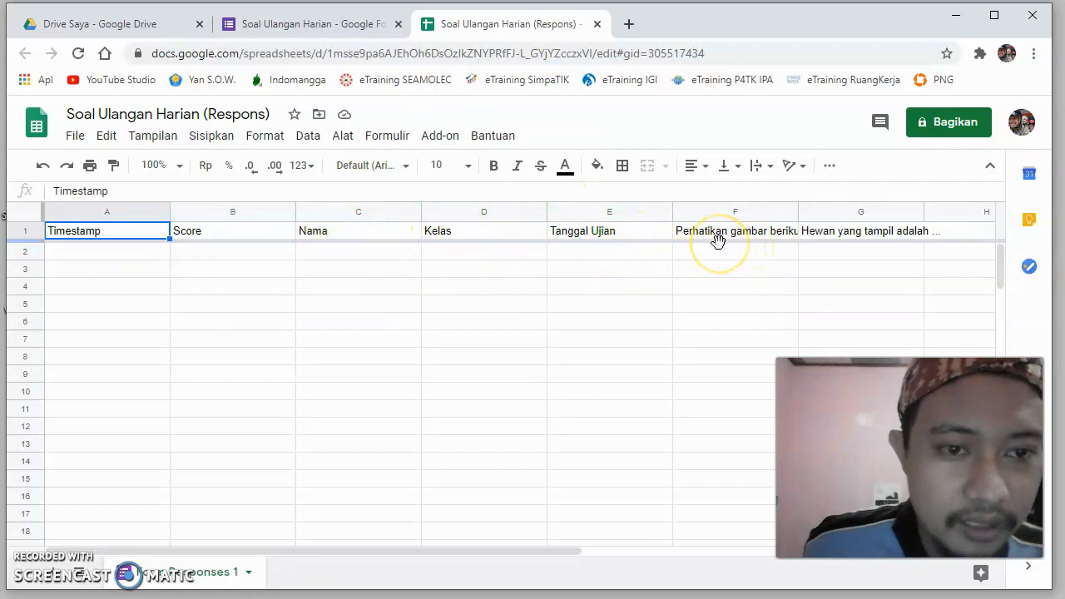
- Look over the question columns in the response spreadsheet and dismiss the document status tip
click(717, 288)
click(786, 258)
click(869, 252)
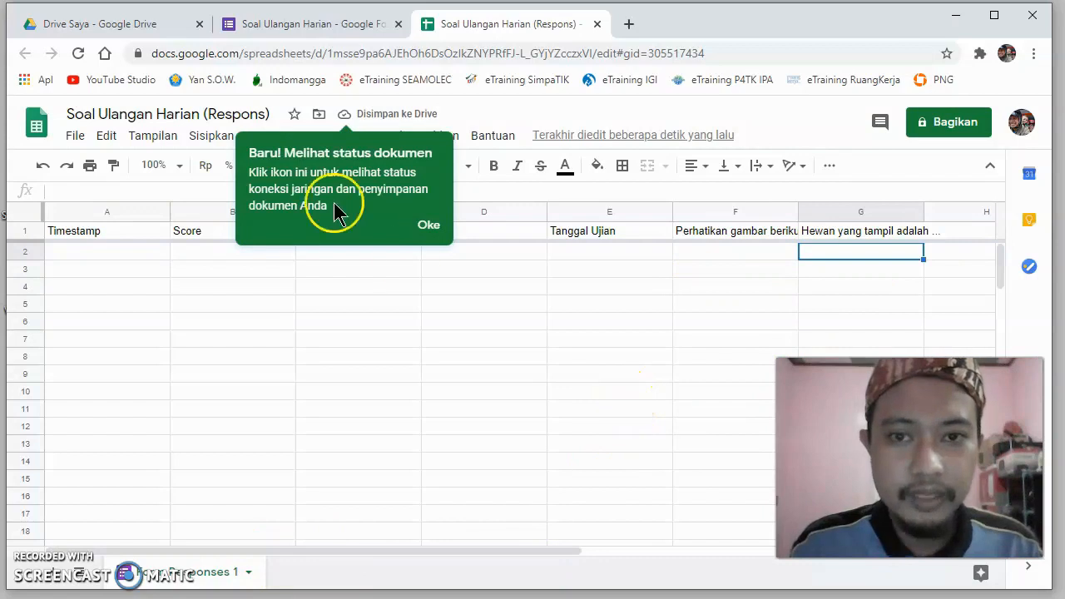
click(430, 227)
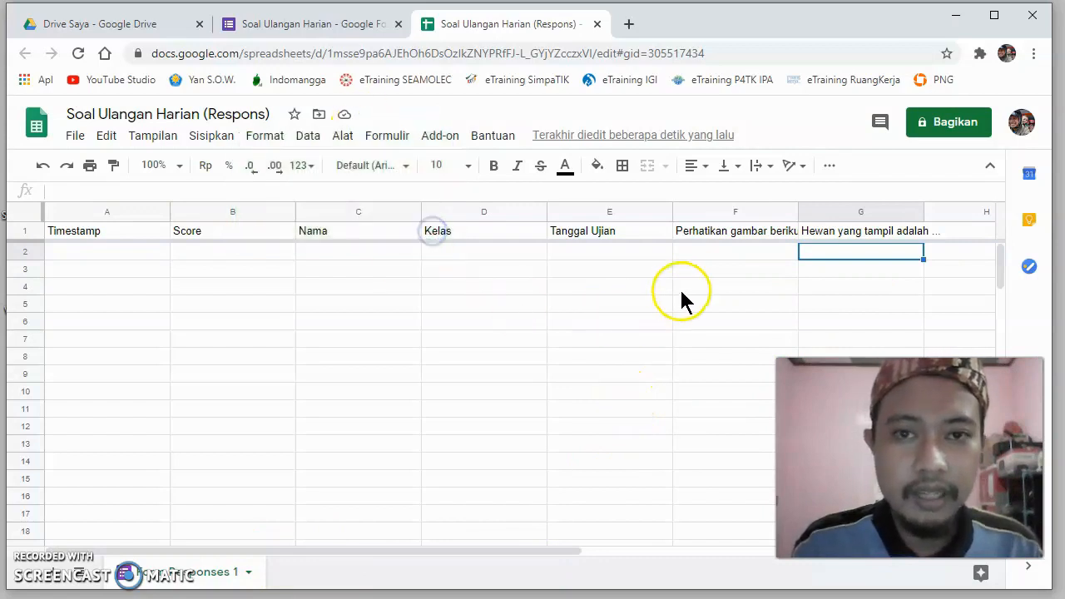
click(507, 309)
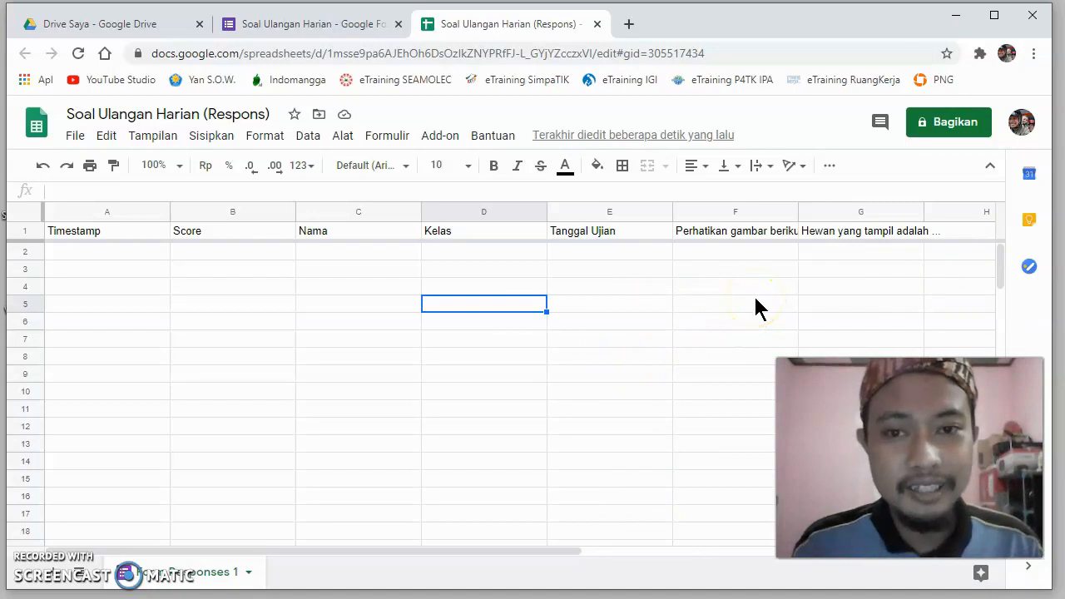
- Share the response spreadsheet so that anyone with the link can view it
click(920, 126)
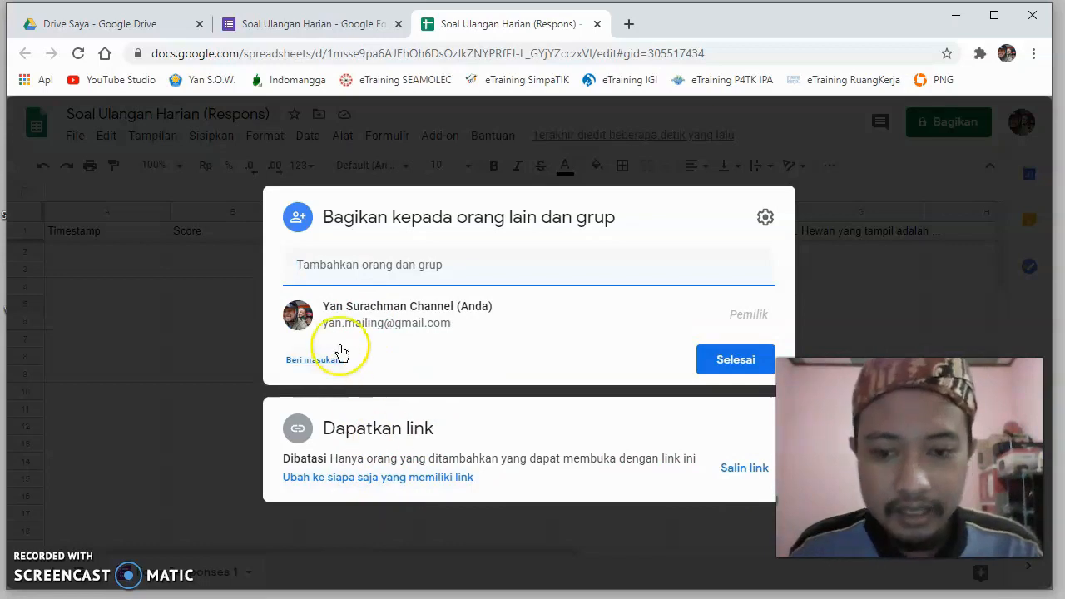
click(401, 480)
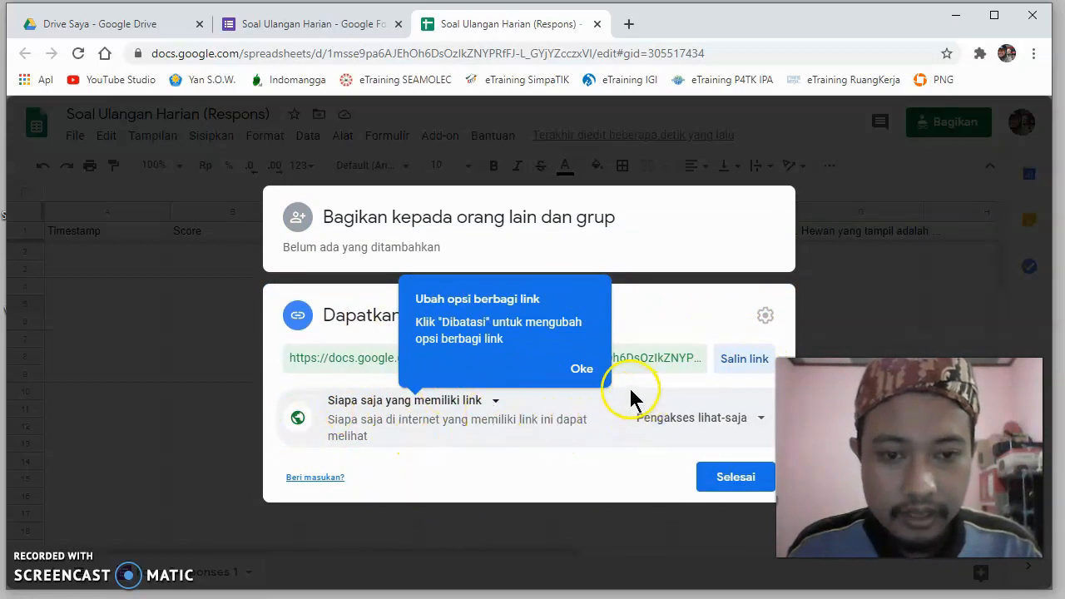
click(582, 369)
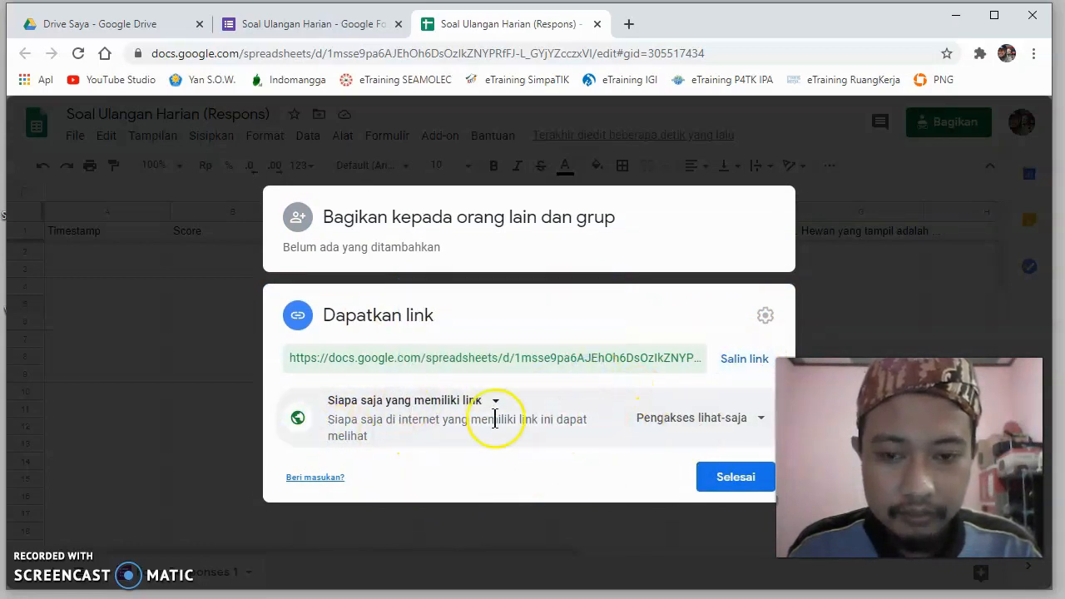
click(731, 483)
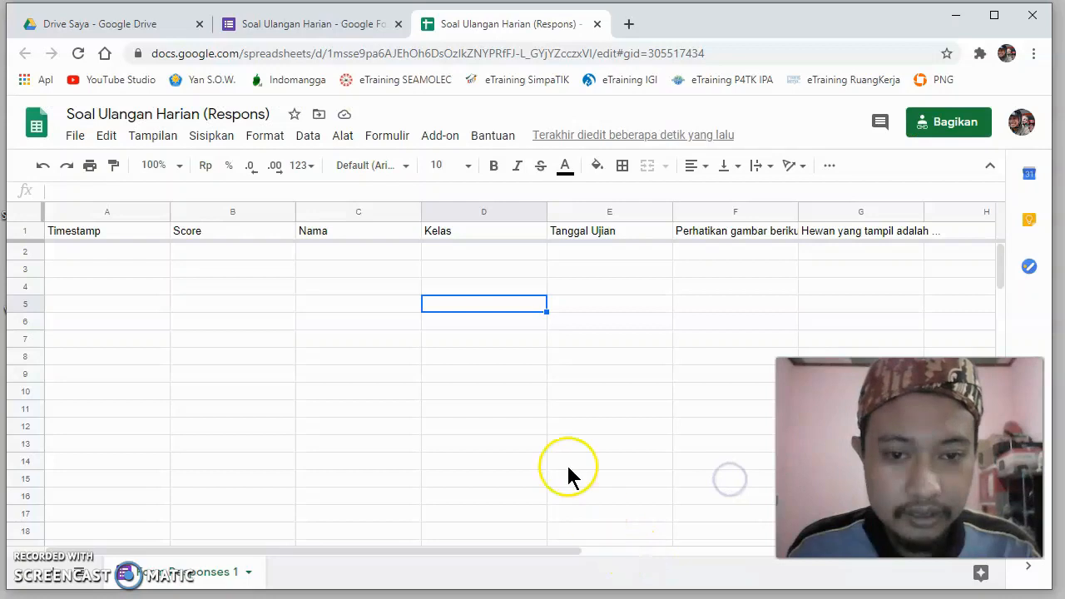
- Copy the response spreadsheet's sharing link and close the sharing settings
click(948, 127)
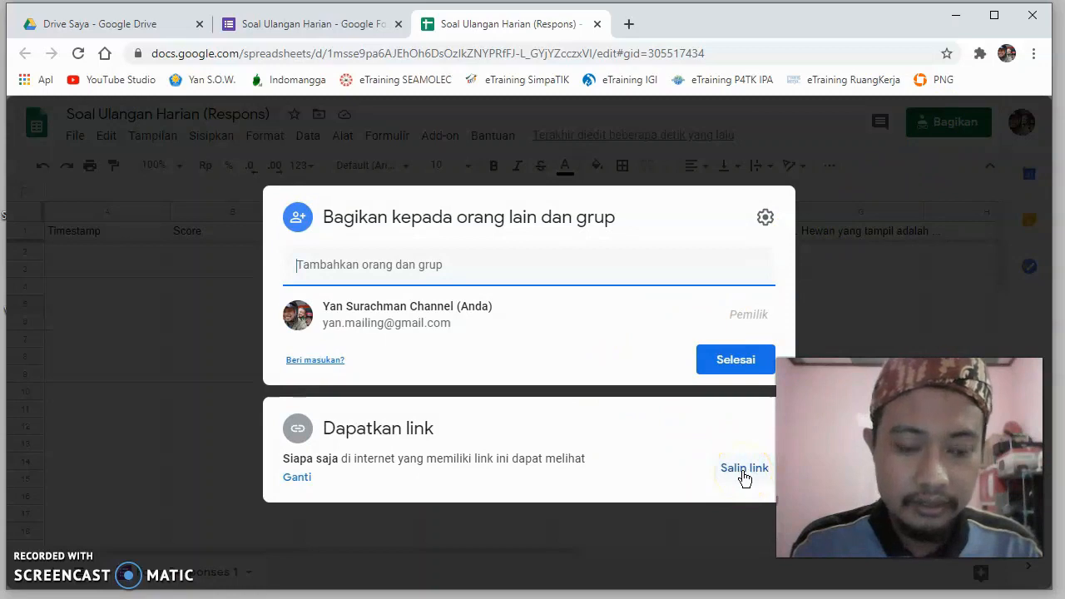
click(744, 474)
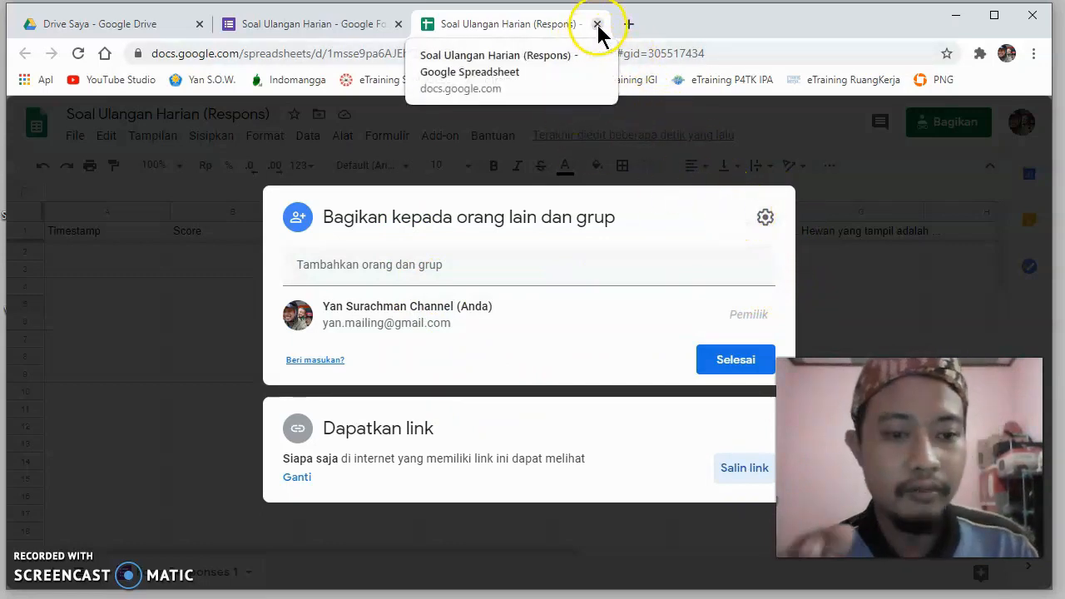
click(727, 360)
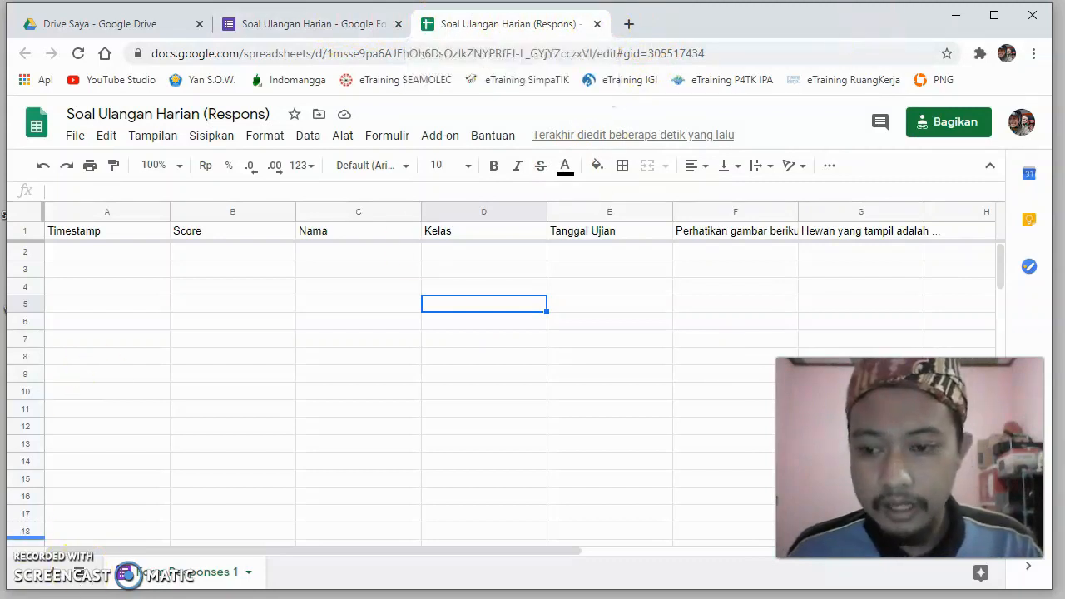
- Create a new text document on the desktop and open it in Notepad
right_click(2, 574)
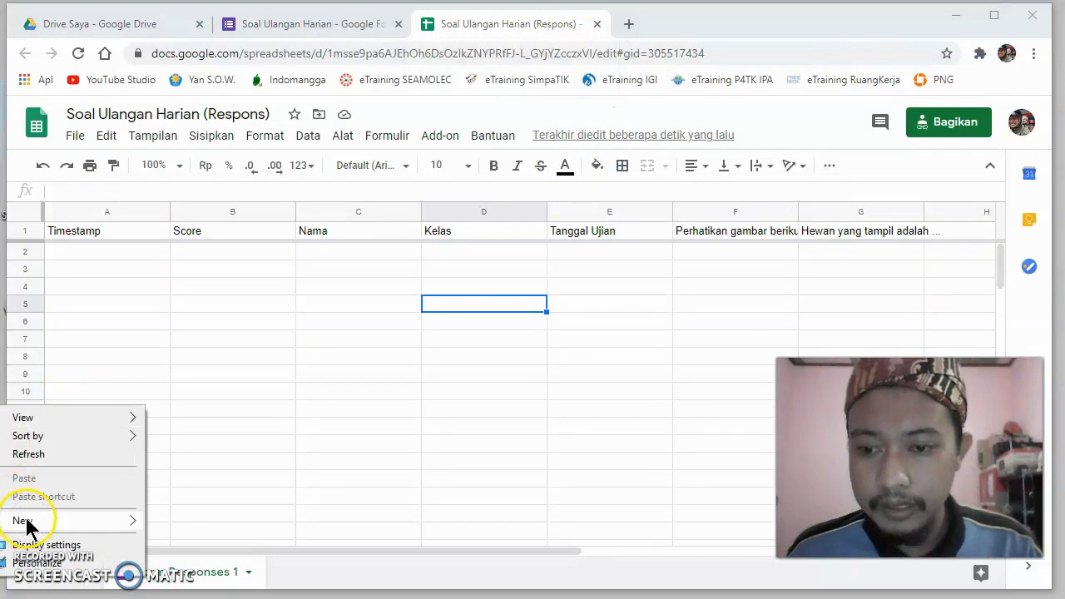
mouse_move(26, 523)
click(209, 483)
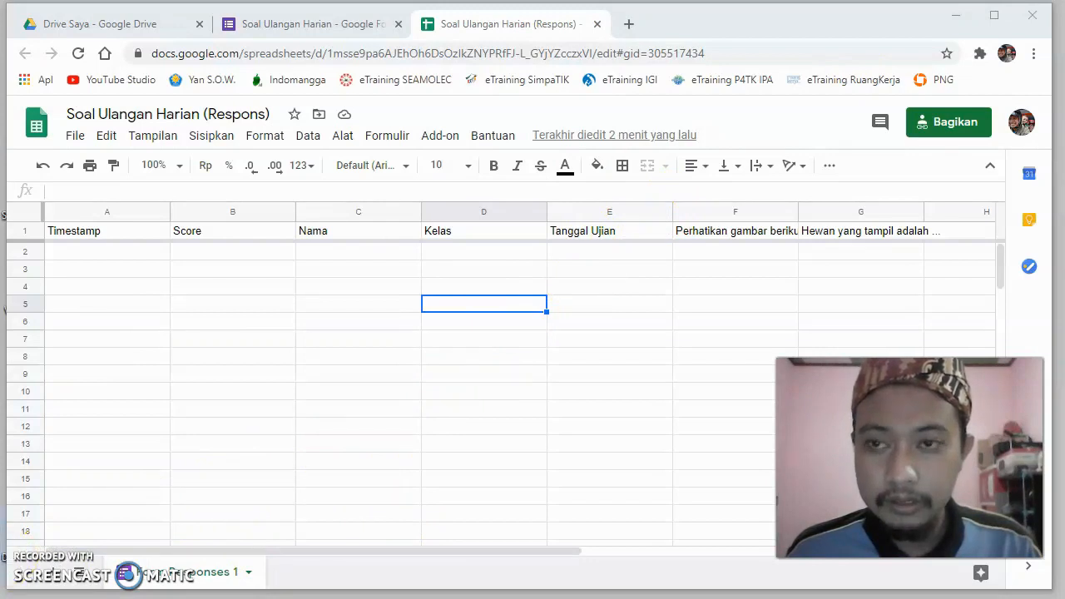
drag(718, 28, 874, 19)
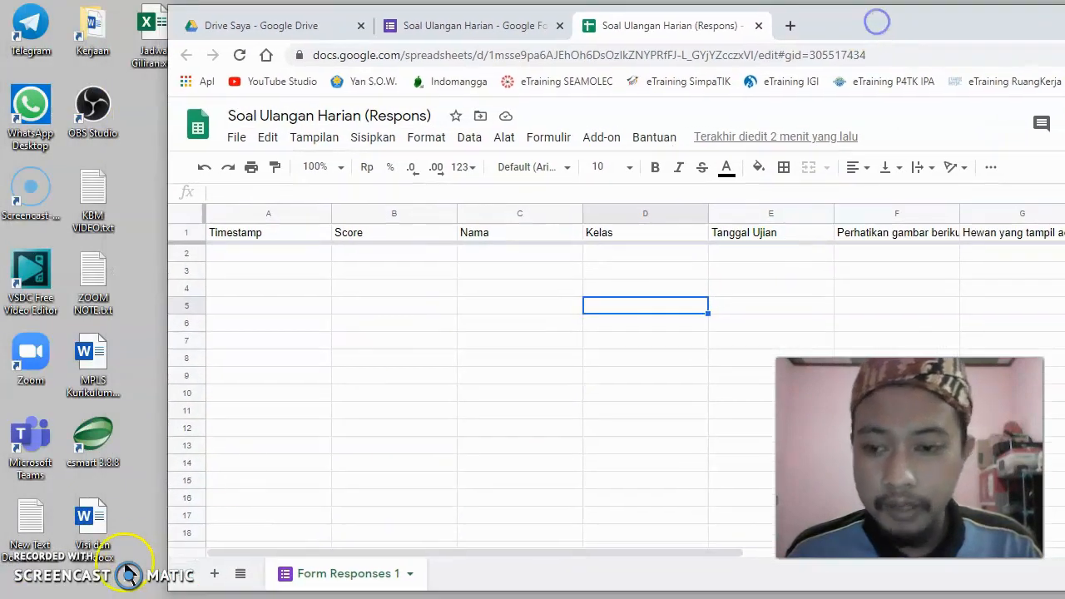
double_click(26, 533)
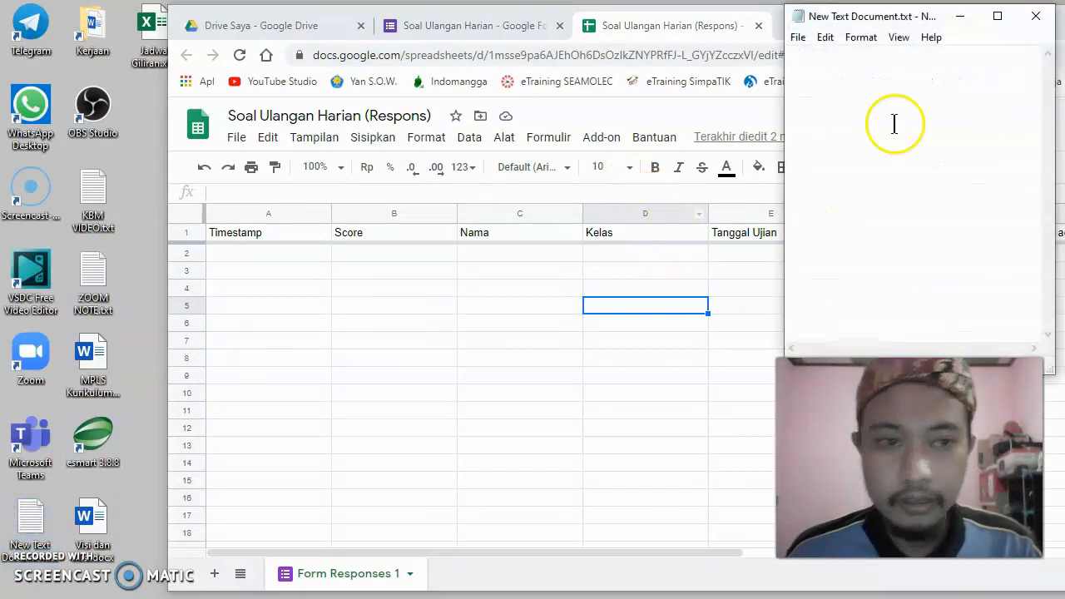
- Paste the copied spreadsheet link into the empty text document, close it and return to the spreadsheet
drag(906, 18, 663, 83)
click(608, 138)
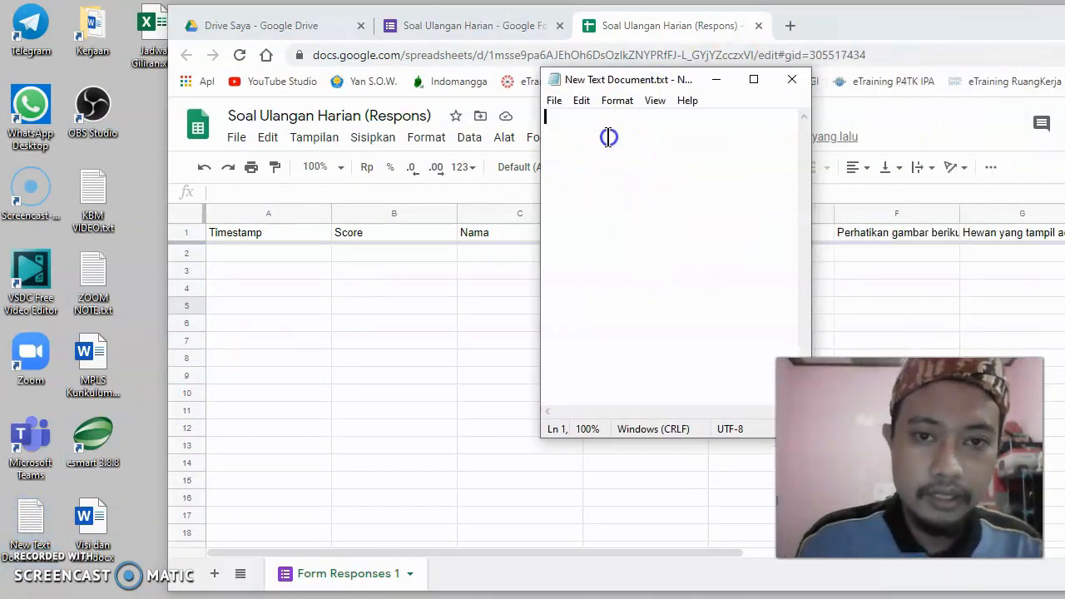
key(ctrl+v)
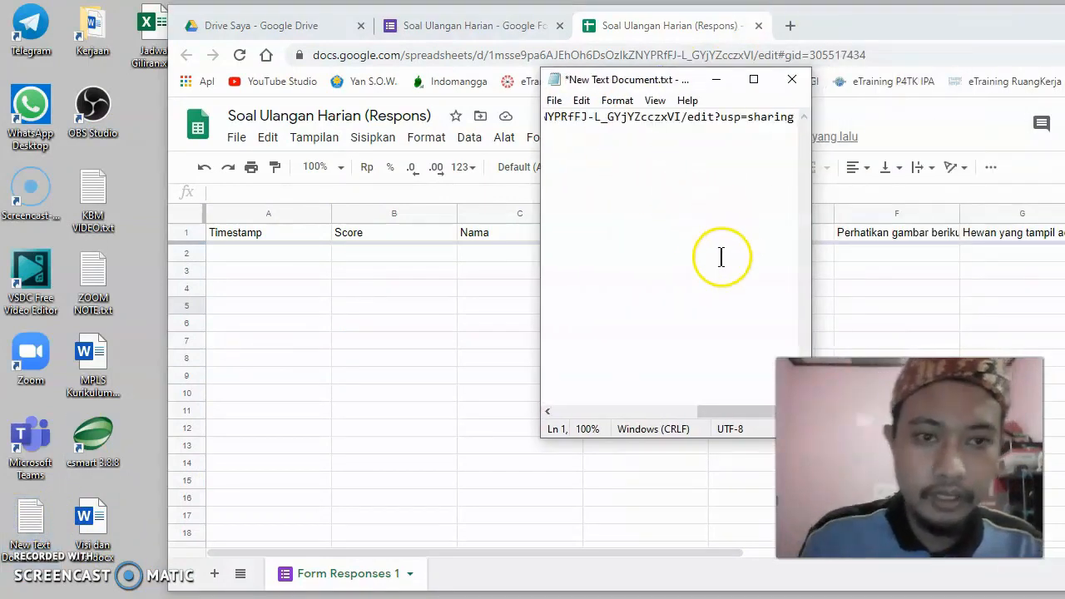
click(792, 80)
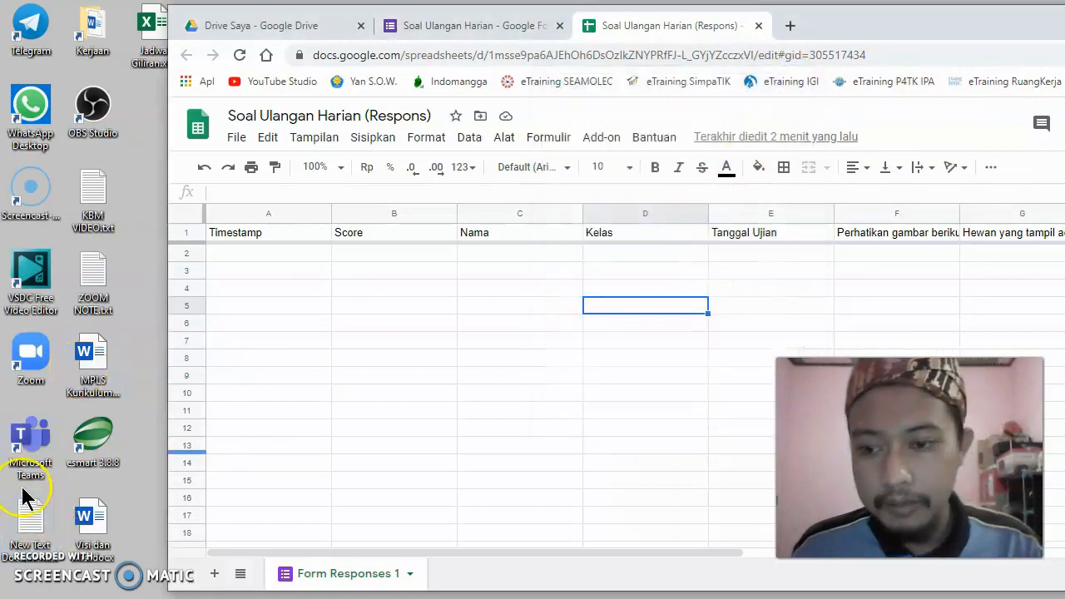
drag(930, 29, 770, 27)
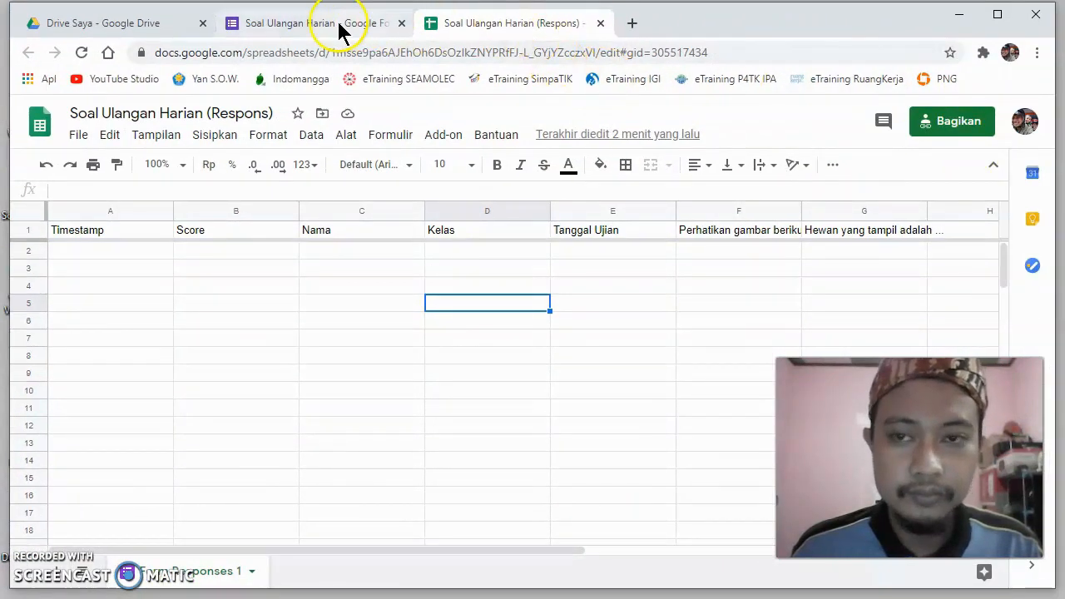
- Return to the Soal Ulangan Harian form, look over its questions and open its preview
click(303, 27)
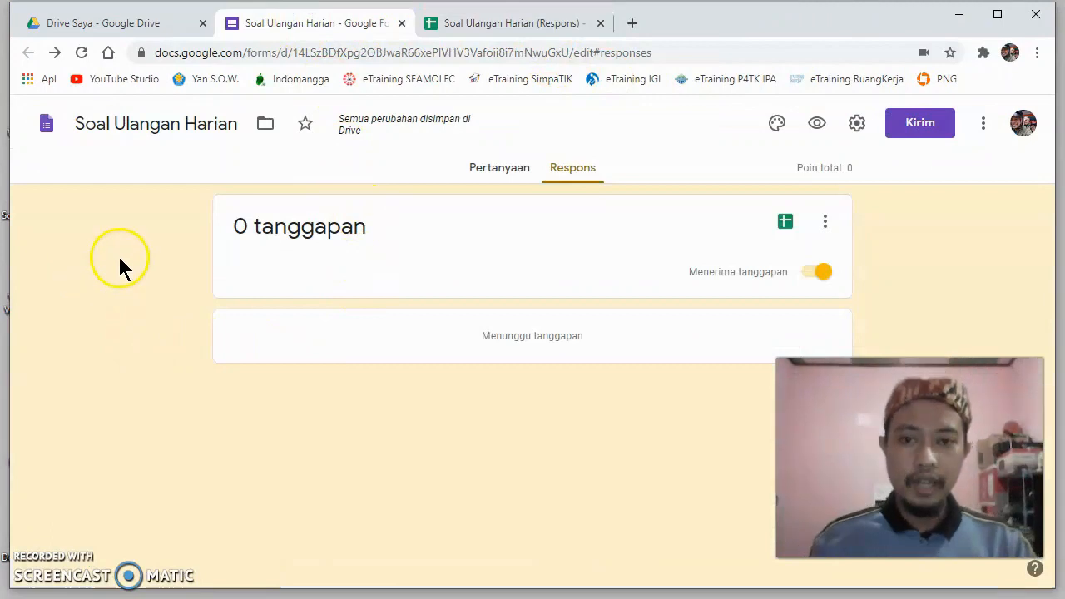
click(491, 171)
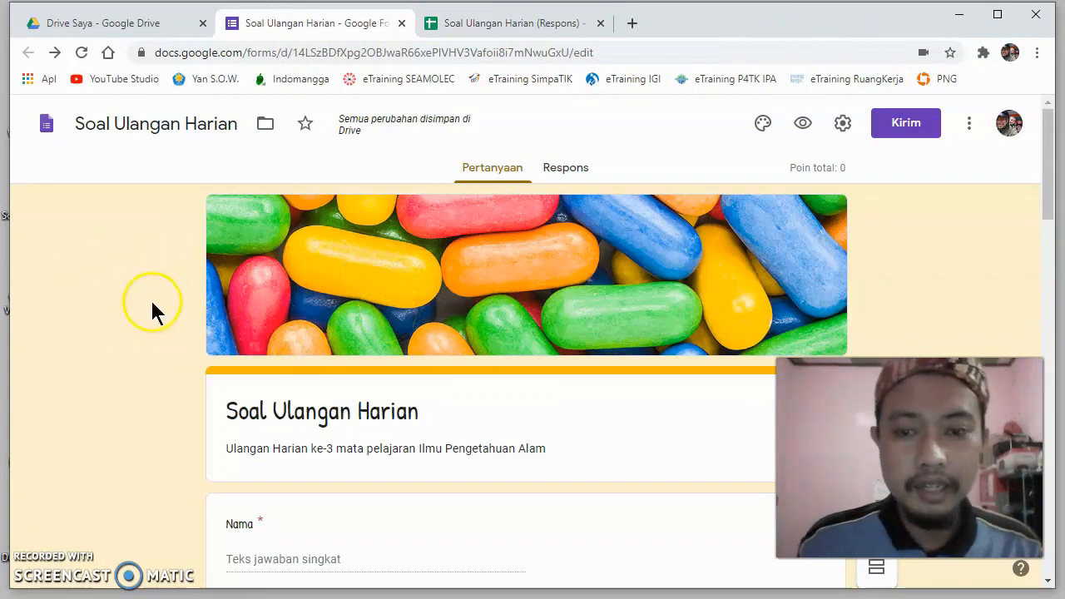
scroll(152, 303, down, 3)
scroll(152, 304, up, 3)
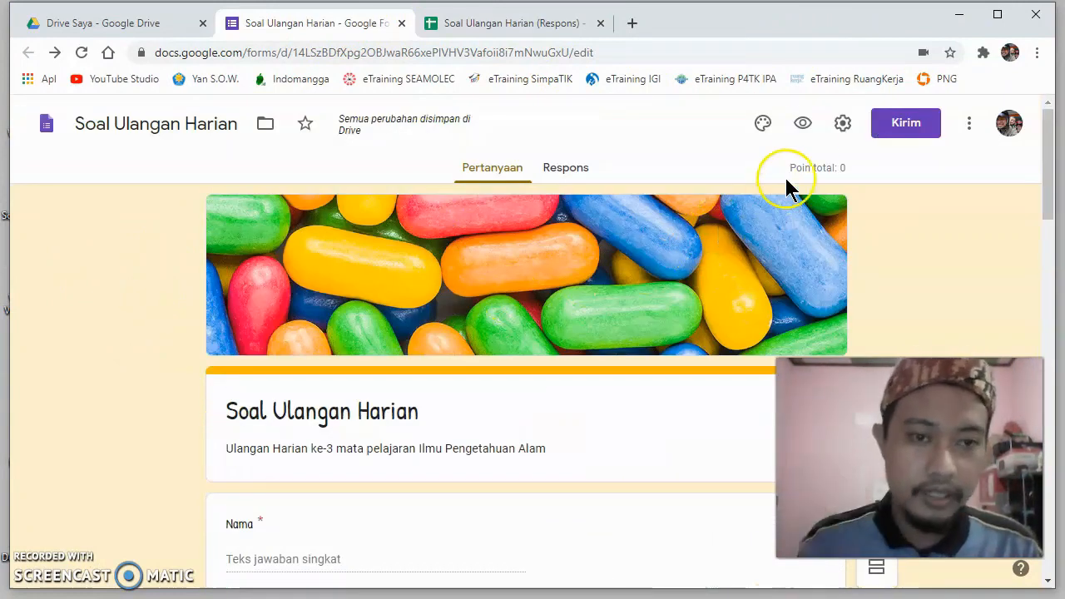
click(804, 125)
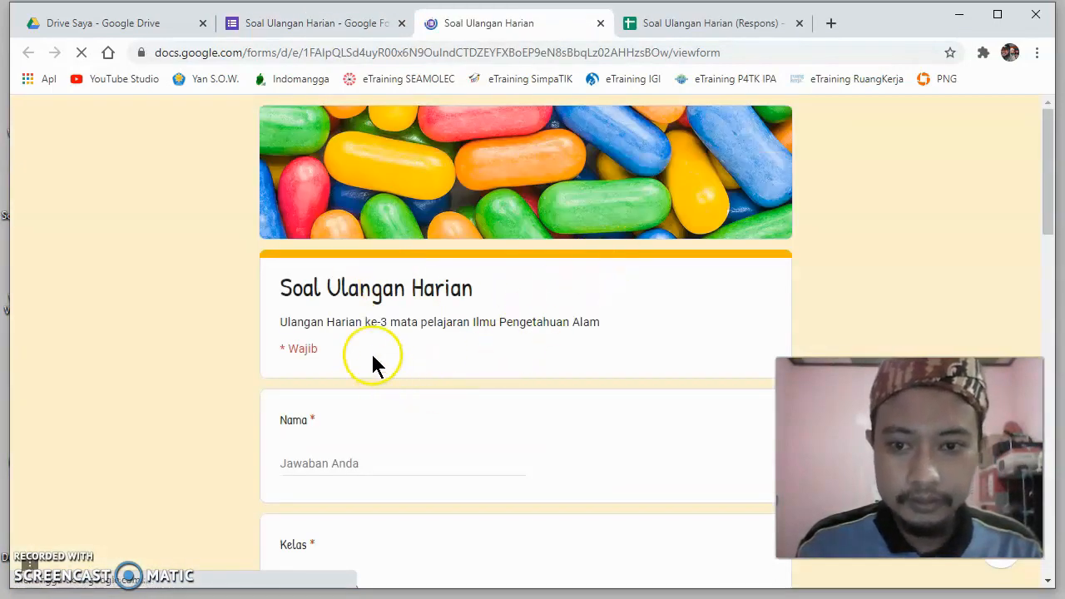
- Fill in the respondent's name in the Nama question of the form preview
scroll(395, 391, down, 2)
click(379, 297)
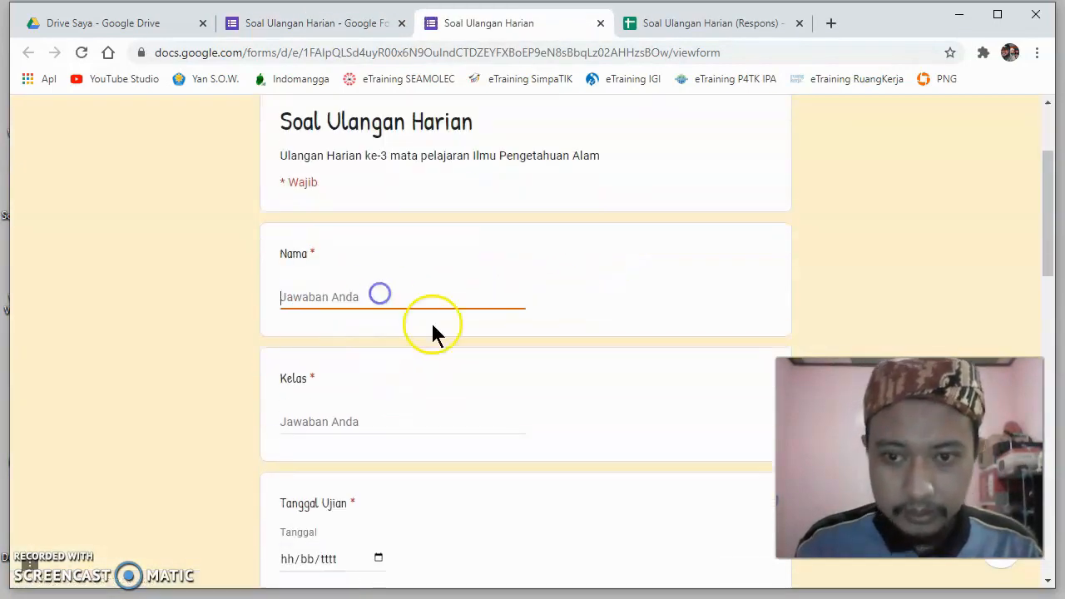
text(Yan)
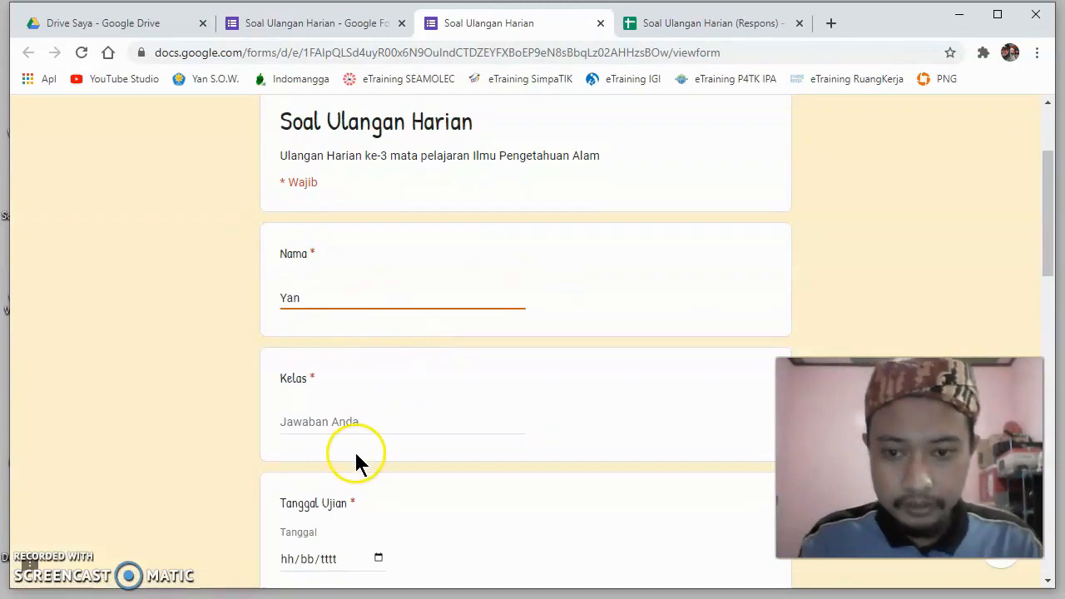
- Enter 3 as the Kelas answer and choose 23 July 2020 as the Tanggal Ujian date
click(363, 414)
text(3)
scroll(409, 480, down, 2)
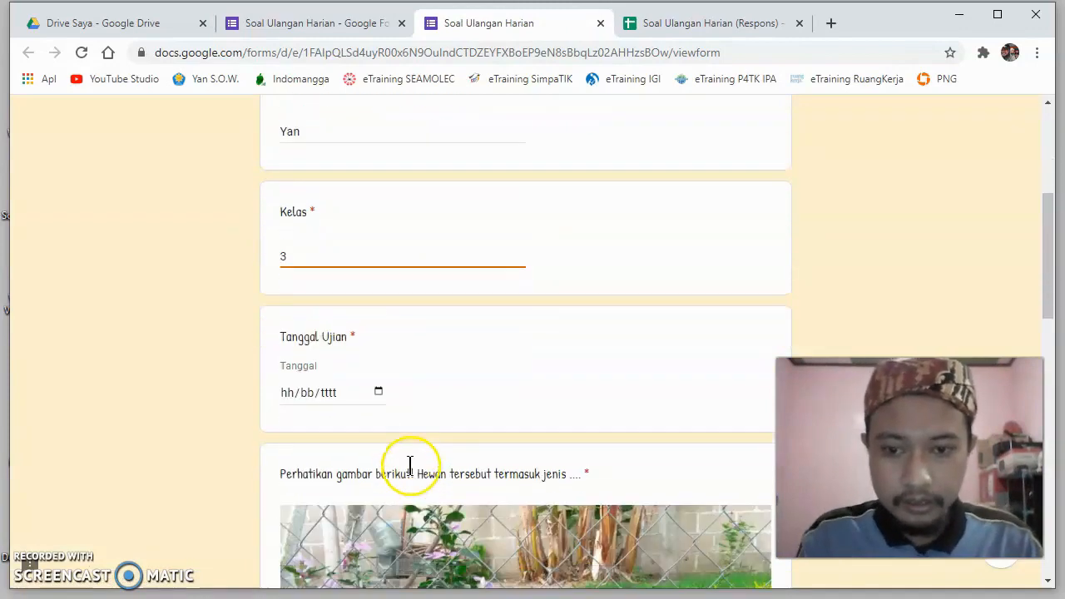
click(379, 392)
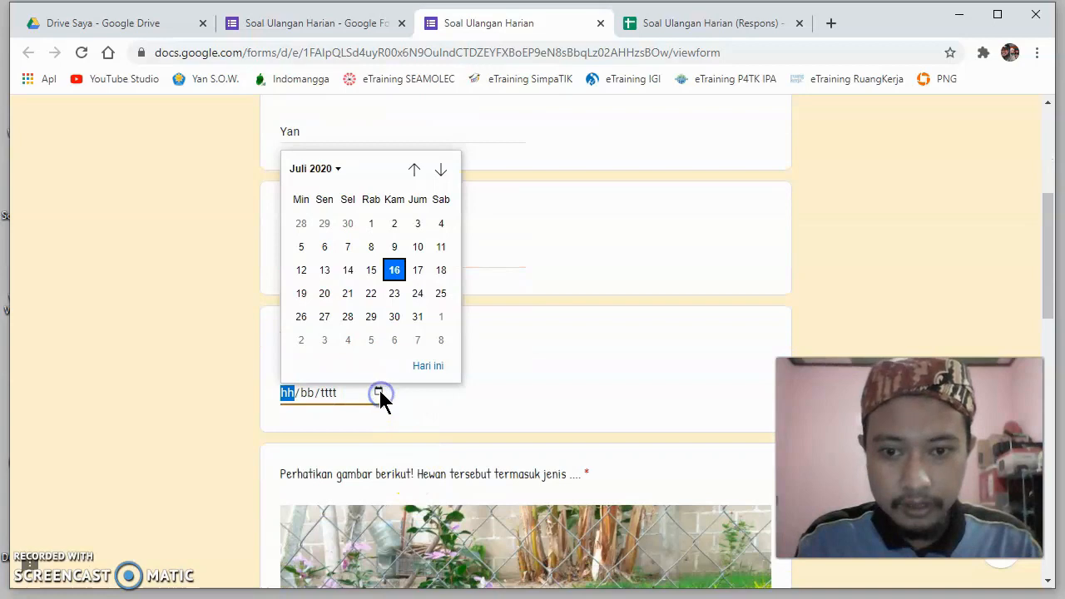
click(389, 303)
- Answer the rabbit picture question with Mamalia and the Hewan yang tampil adalah question with Semut
scroll(475, 366, down, 7)
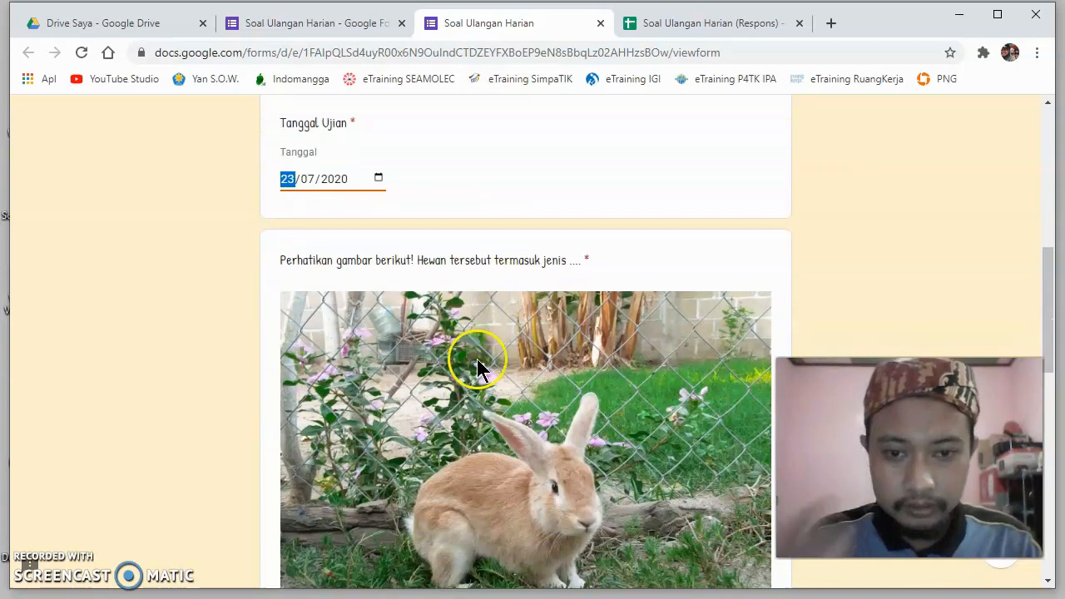
click(289, 312)
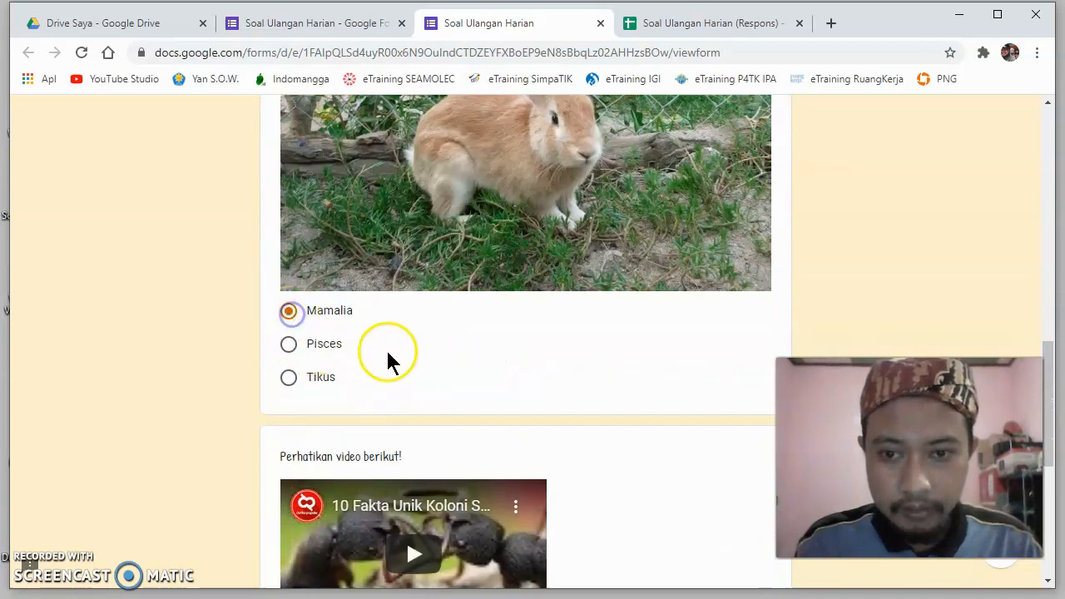
scroll(400, 364, down, 5)
click(287, 344)
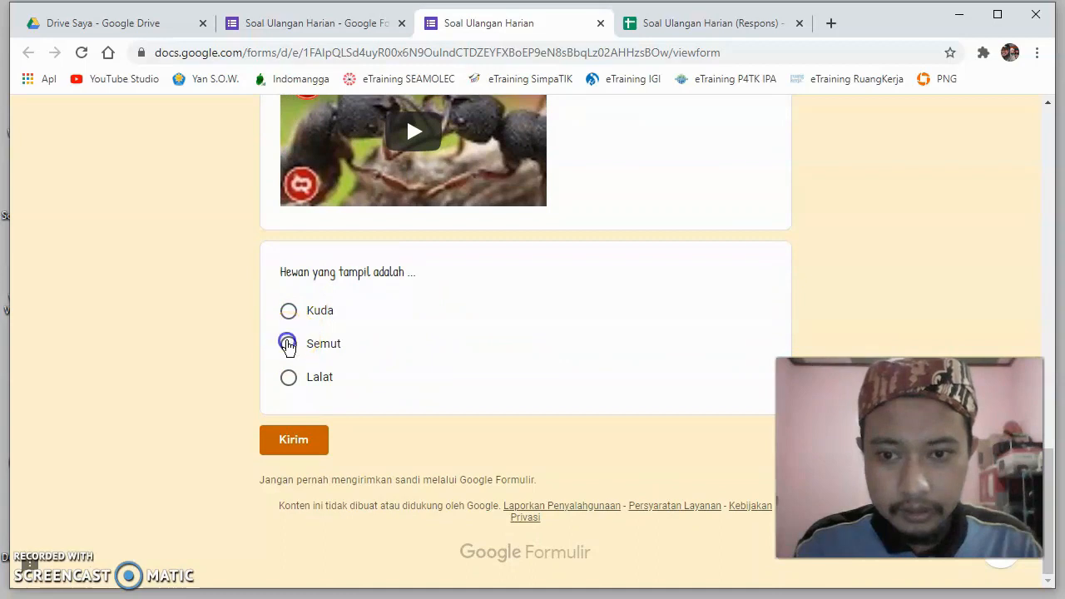
- Play the embedded ant colony video above the last question briefly and pause it
scroll(416, 336, up, 1)
scroll(416, 337, up, 2)
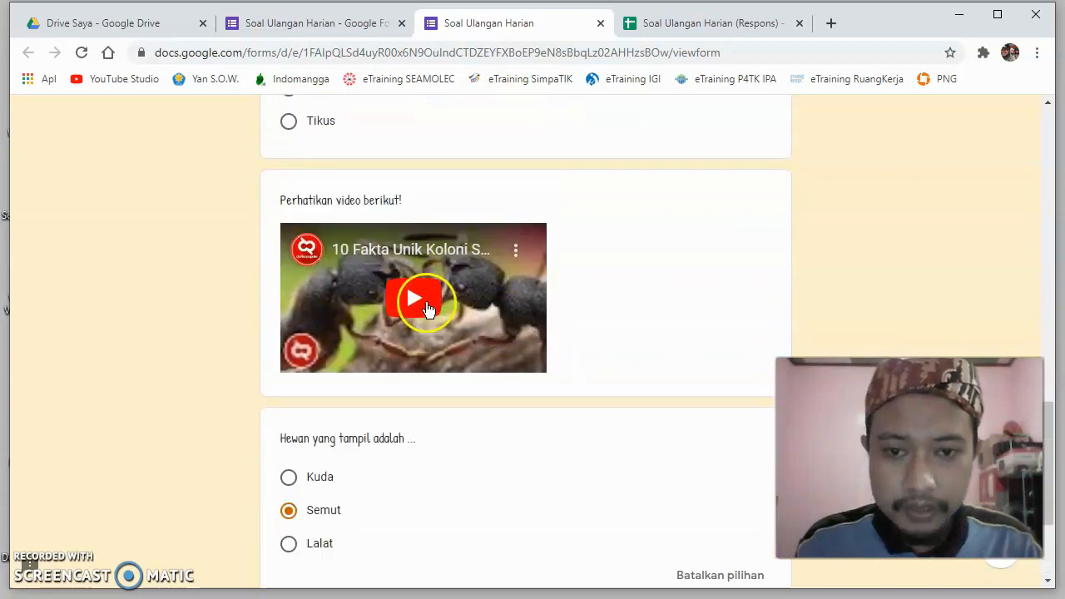
click(415, 301)
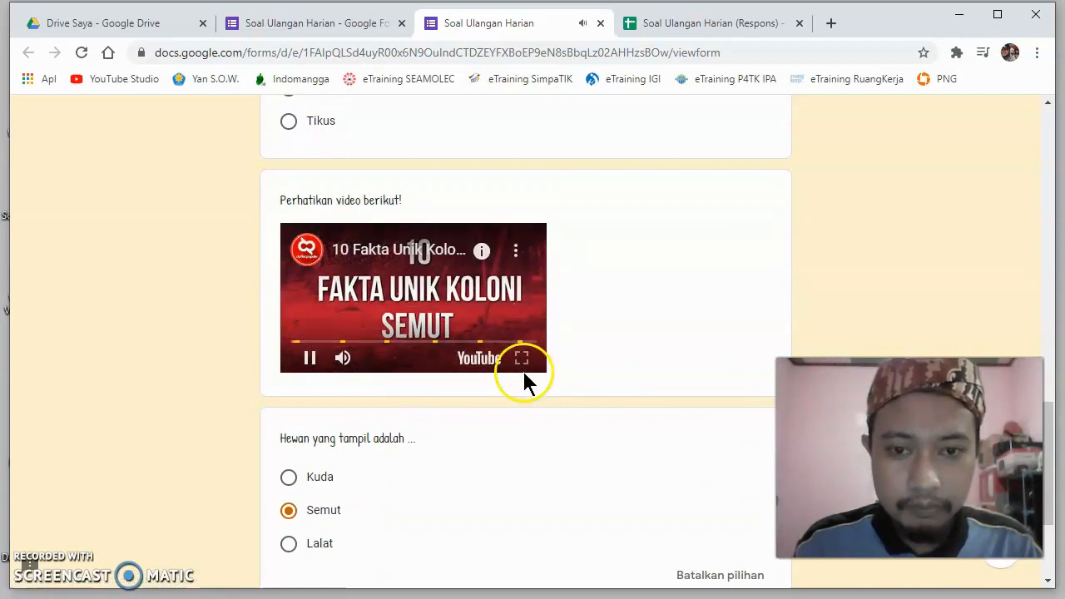
click(411, 292)
- Submit the completed test response and reload the response spreadsheet to check the recorded answers
scroll(595, 246, down, 3)
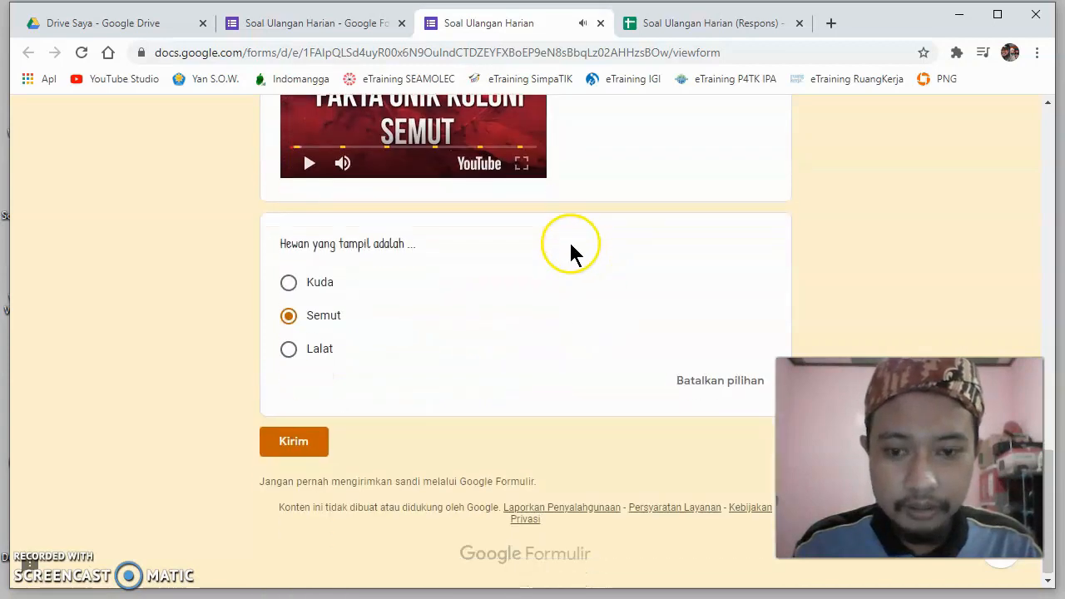
click(297, 441)
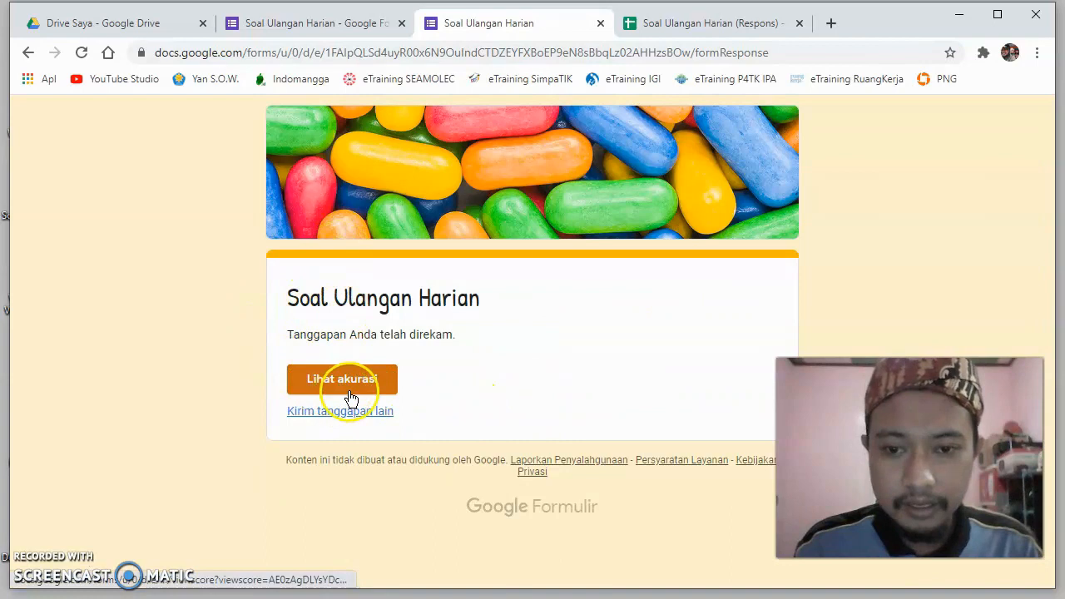
click(704, 25)
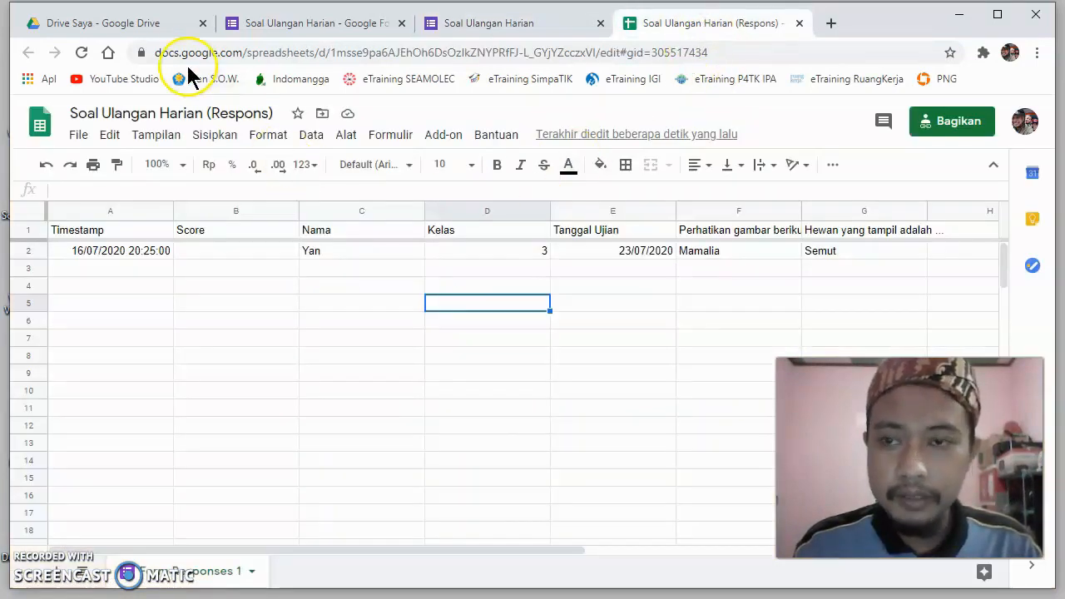
click(80, 52)
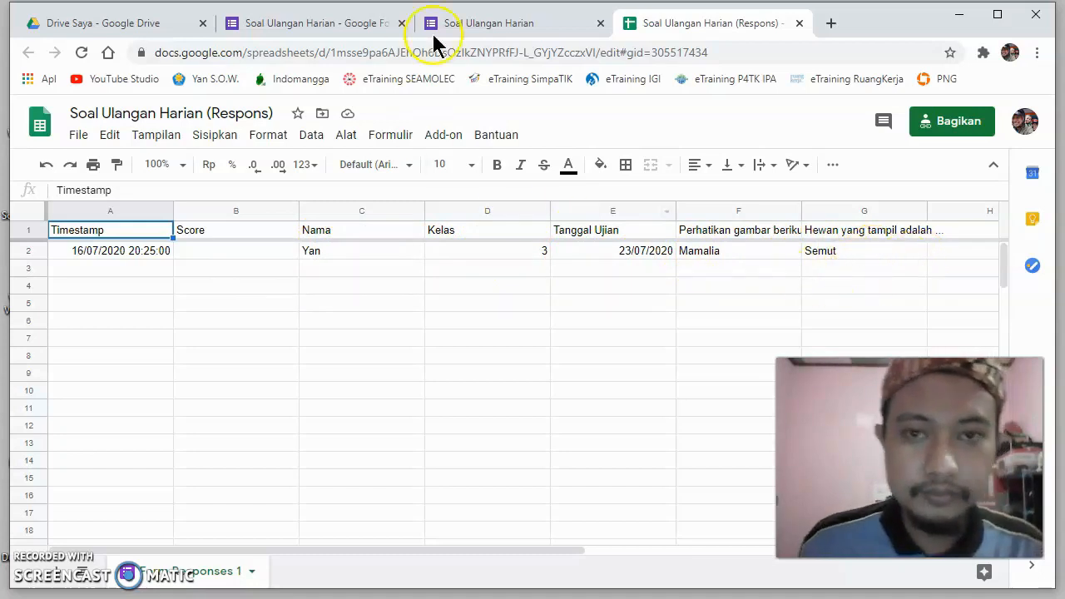
- Compare the submission confirmation page with the response spreadsheet and return to the Soal Ulangan Harian form editor
click(547, 29)
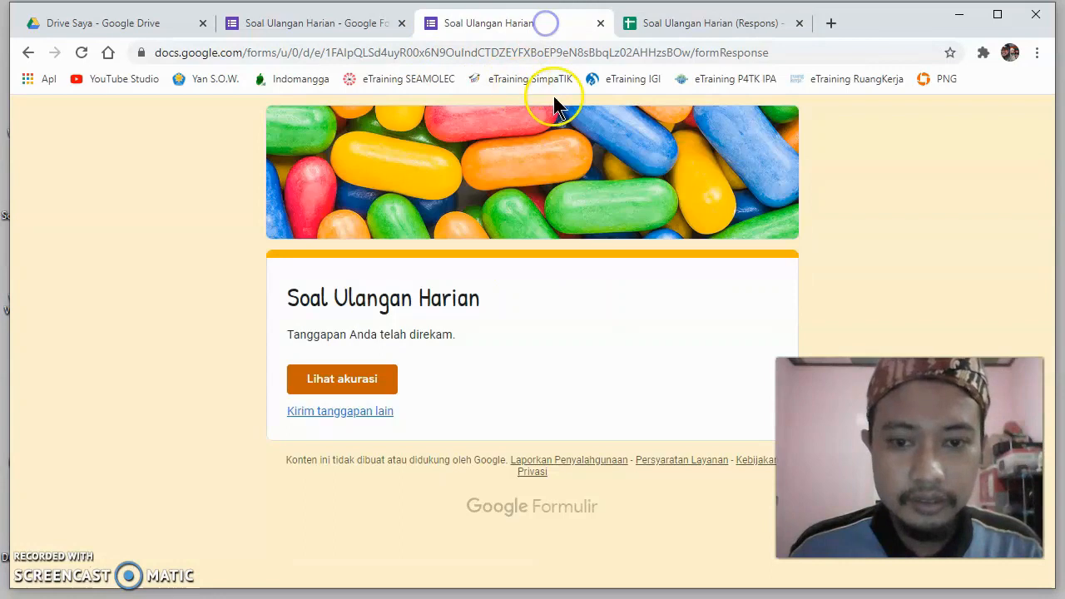
click(708, 23)
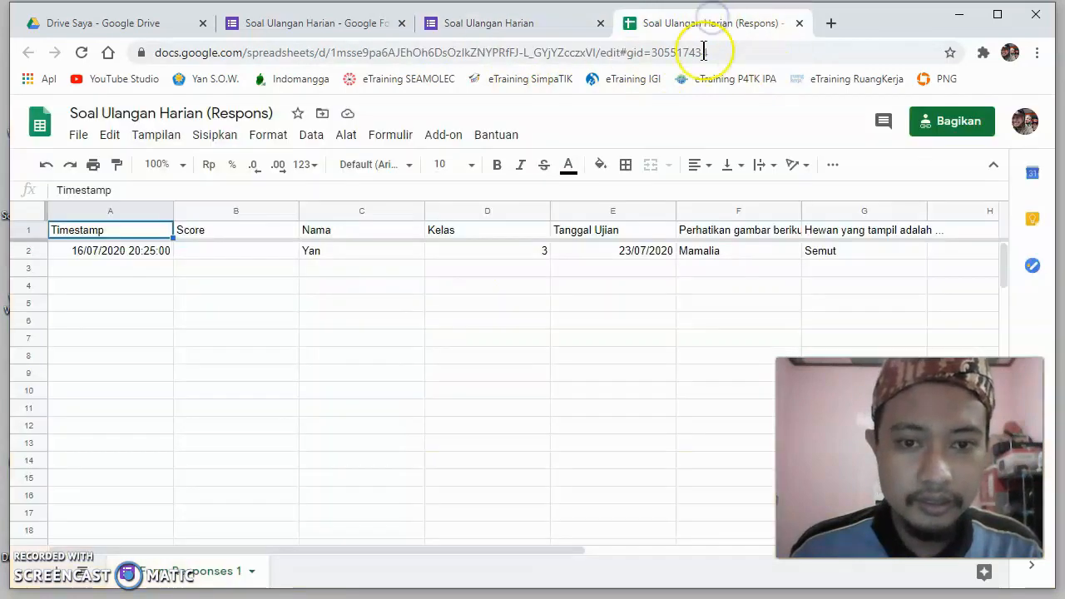
click(519, 25)
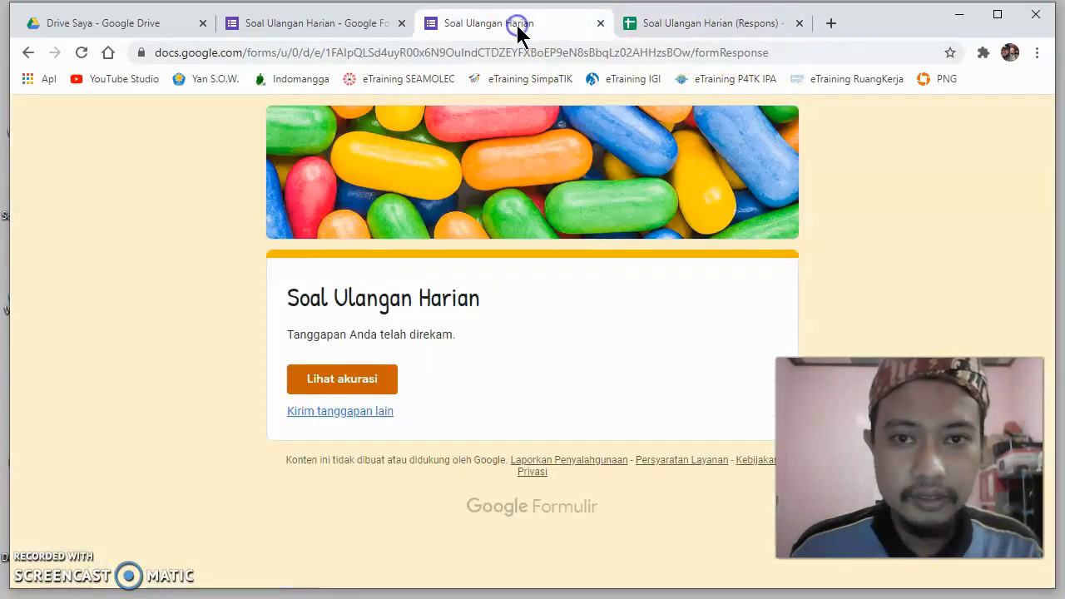
click(346, 30)
scroll(510, 277, down, 3)
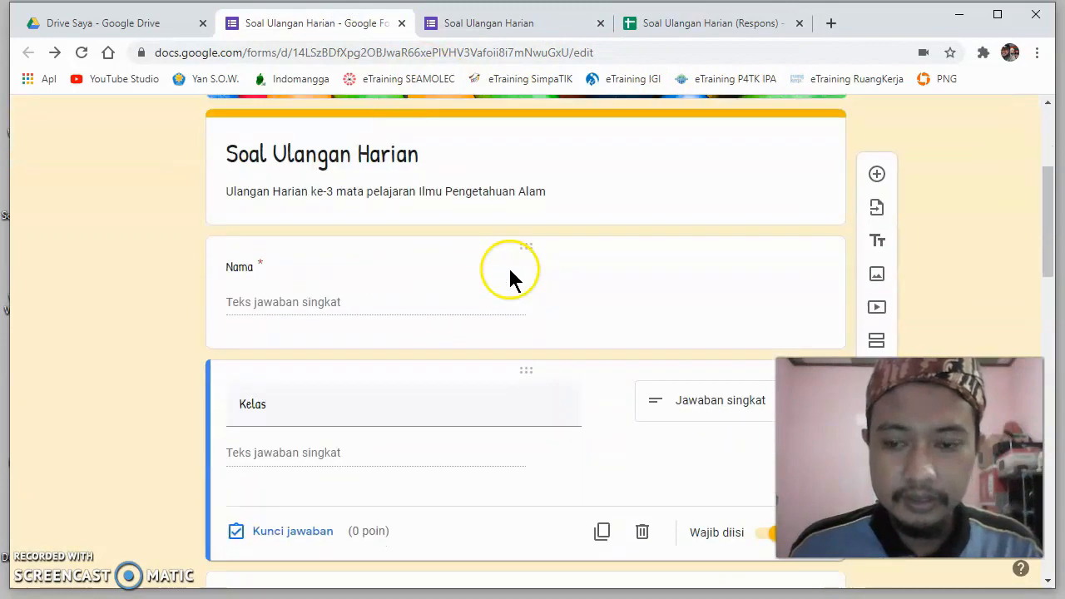
scroll(509, 279, up, 5)
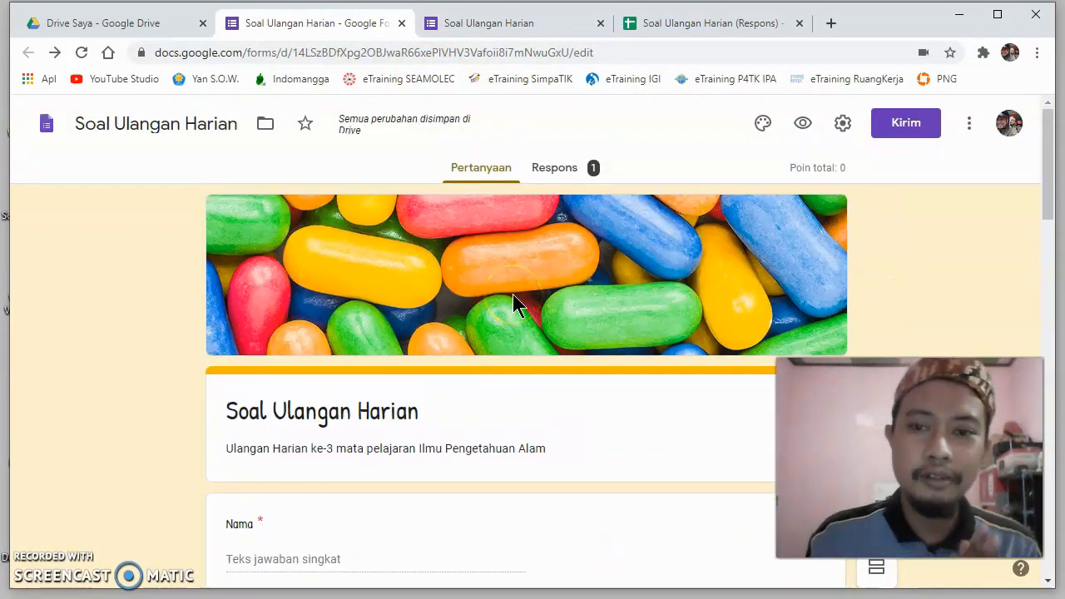